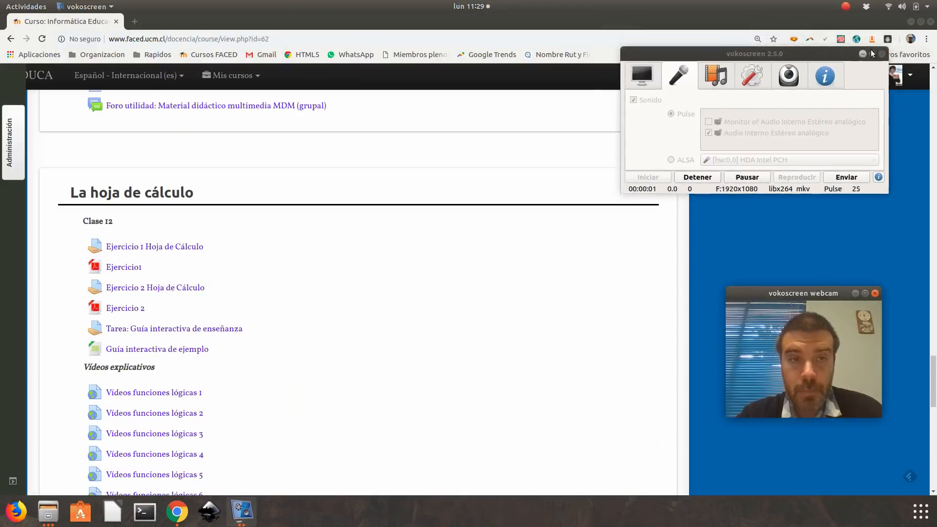
- Open the Ejercicio1 PDF from the Clase 12 section in a new tab and clear the webcam window out of view
click(871, 52)
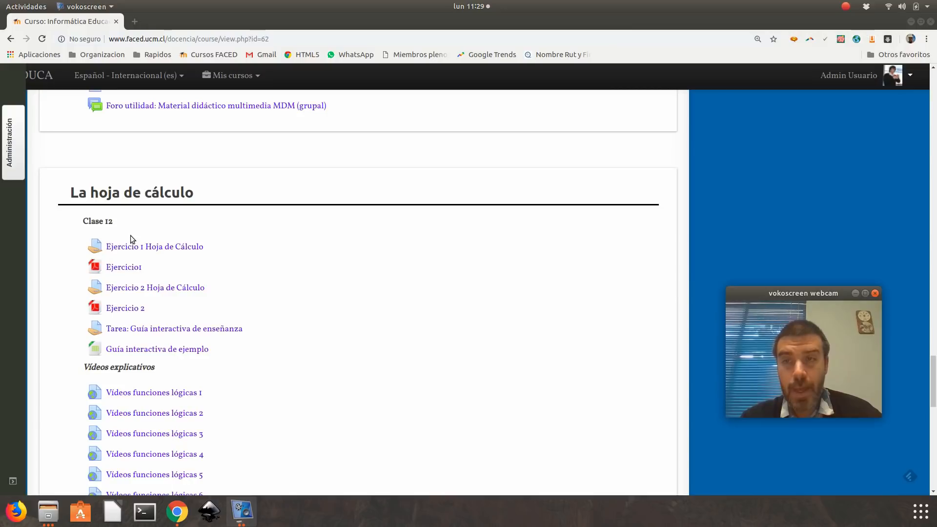
right_click(128, 266)
click(195, 269)
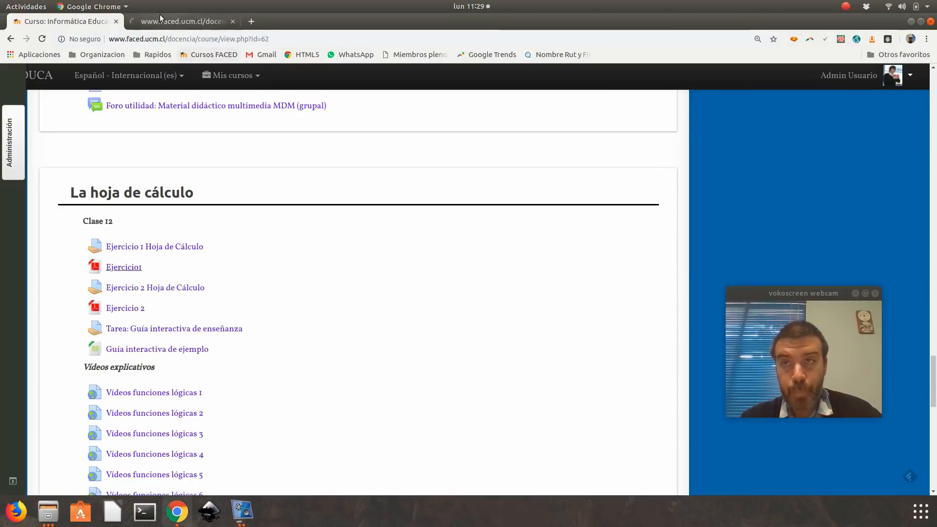
click(159, 16)
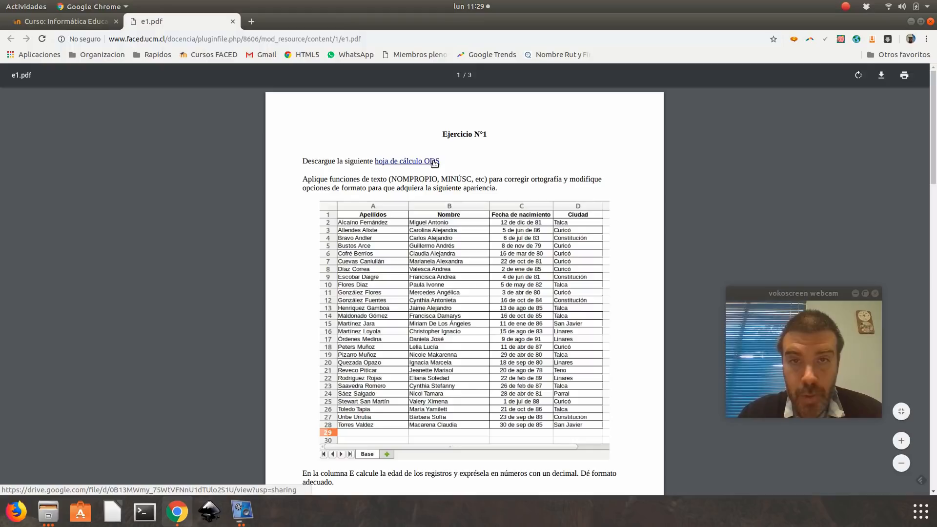
click(855, 294)
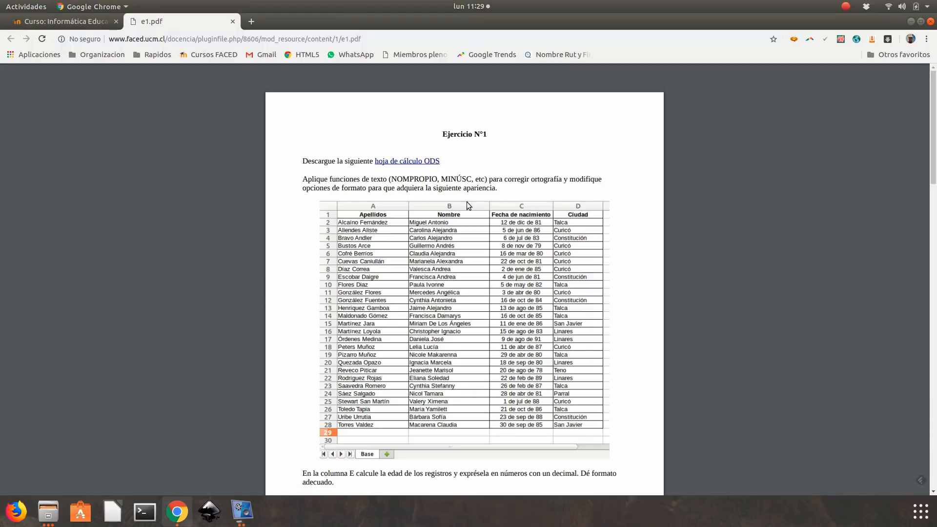
- Download the linked ODS spreadsheet from Google Drive and save it as base1.ods in the Escritorio folder
click(425, 162)
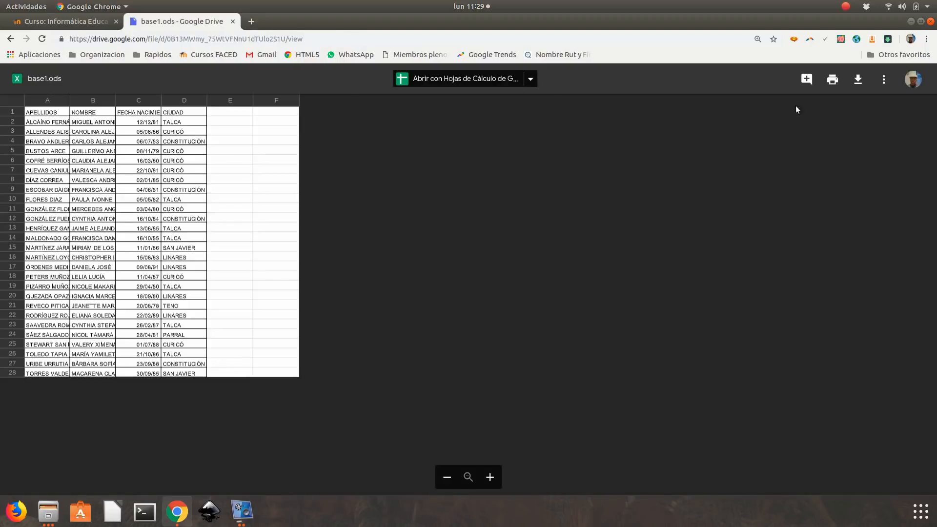
click(862, 95)
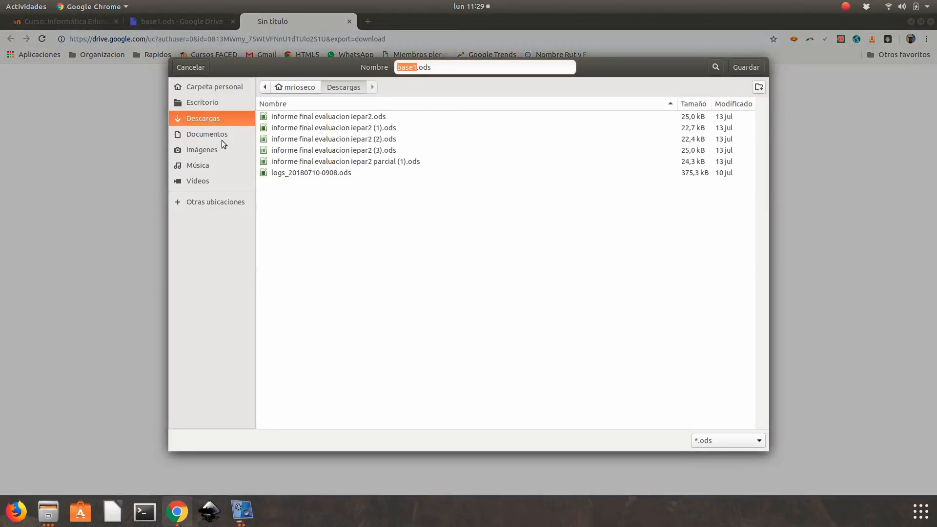
click(215, 102)
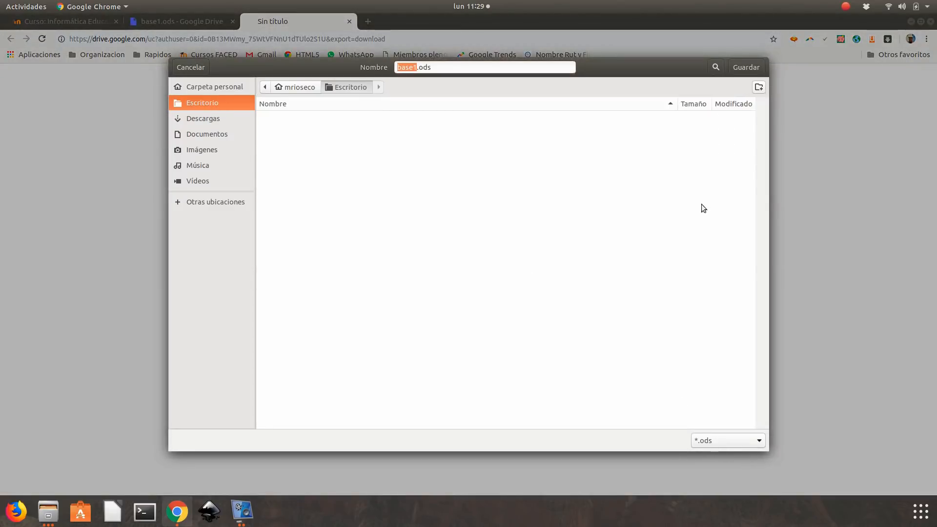
click(746, 67)
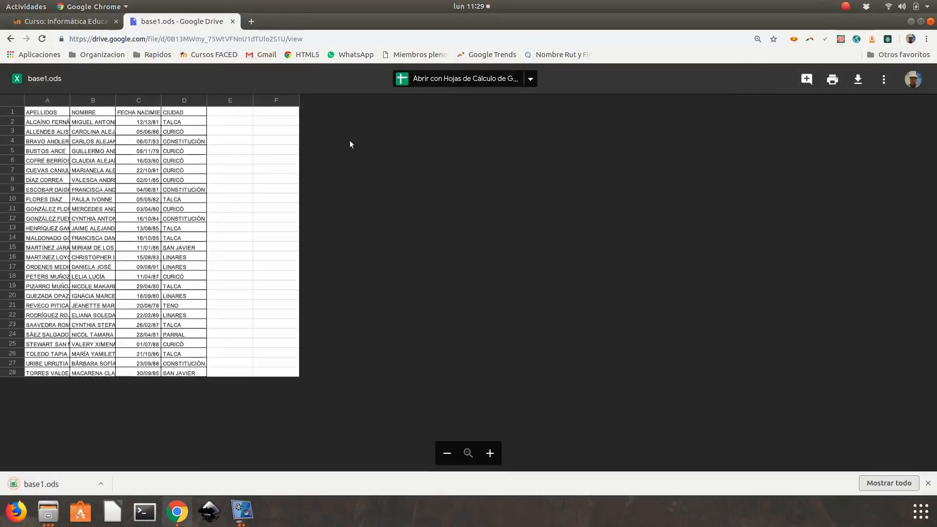
- Return to the exercise PDF, then open the downloaded base1.ods from the desktop in LibreOffice Calc
click(10, 39)
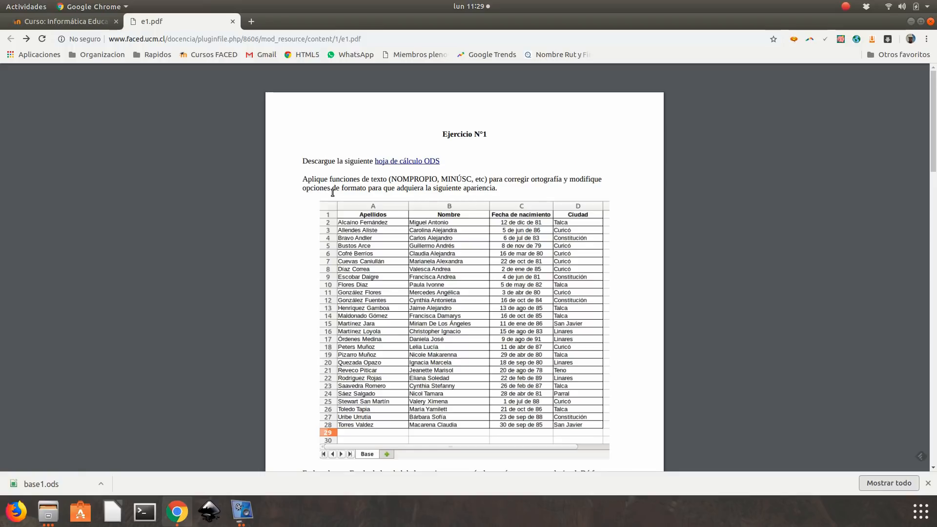
scroll(370, 194, down, 1)
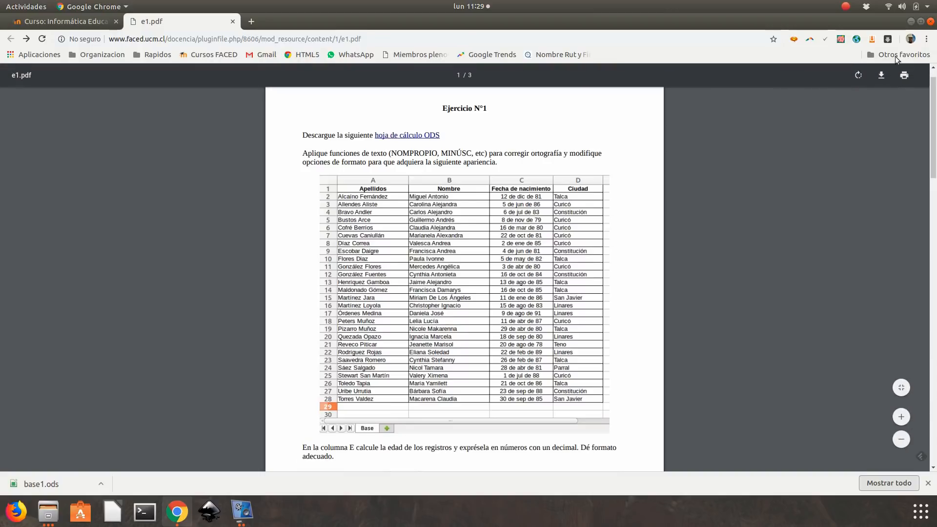
click(910, 22)
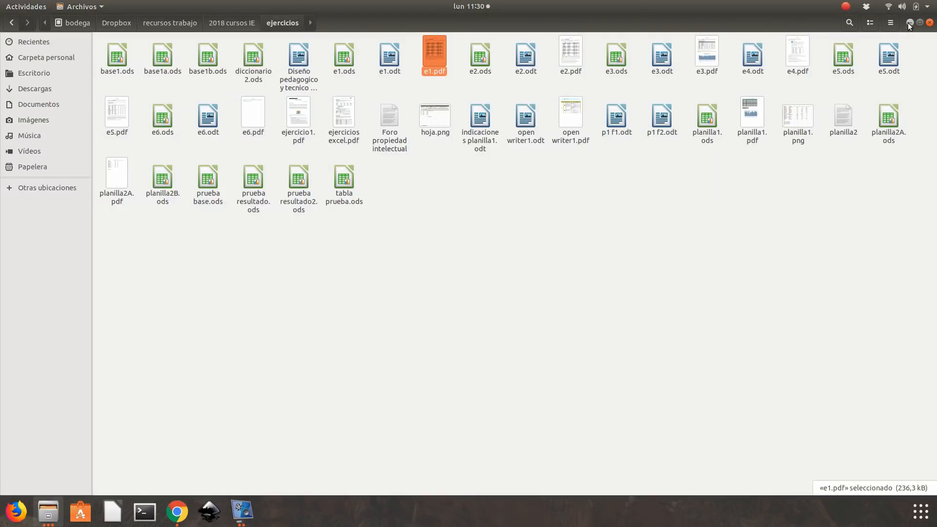
click(909, 23)
double_click(42, 85)
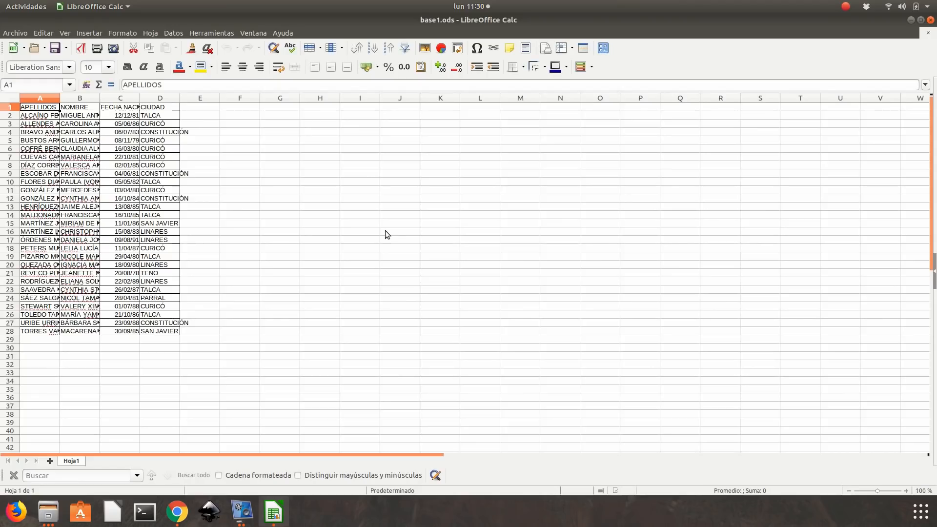
- Compare the sheet with the exercise's model table and fit the widths of columns A to D to their contents
click(908, 490)
click(909, 490)
click(908, 490)
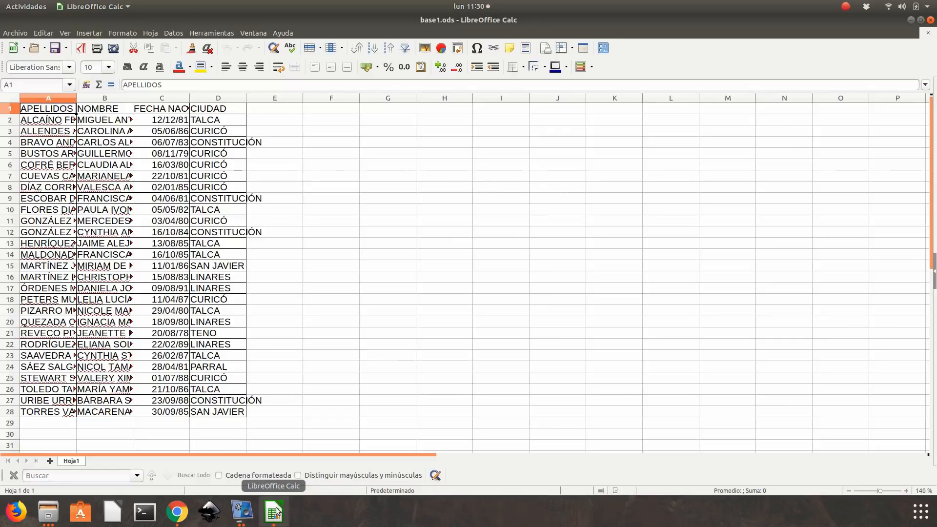
click(178, 512)
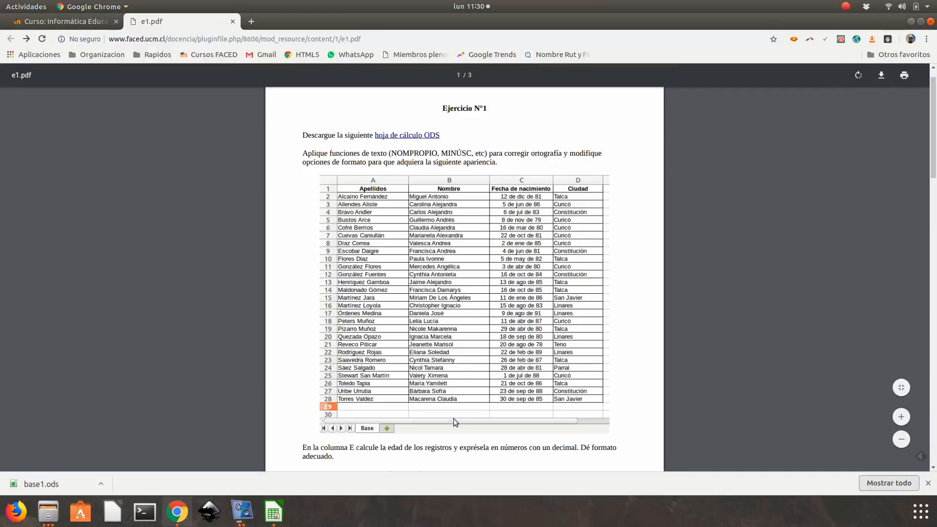
click(276, 520)
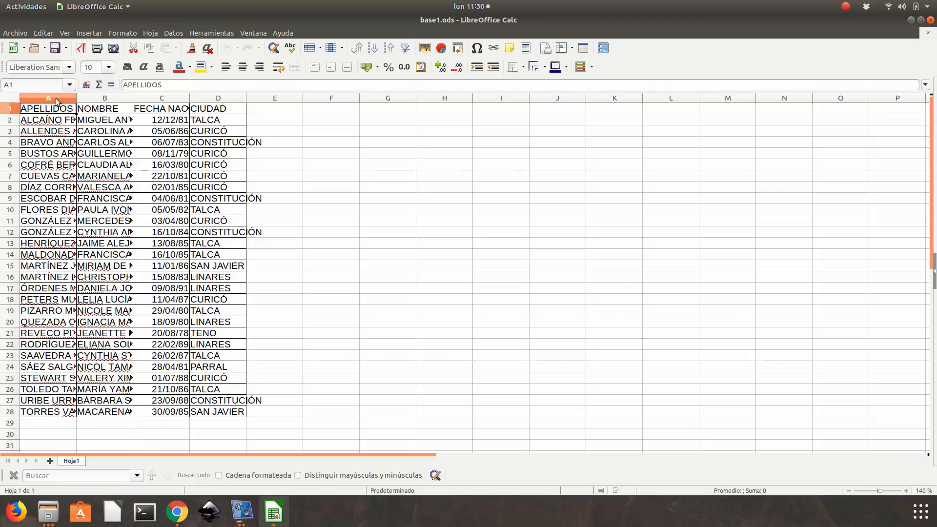
drag(66, 98, 218, 98)
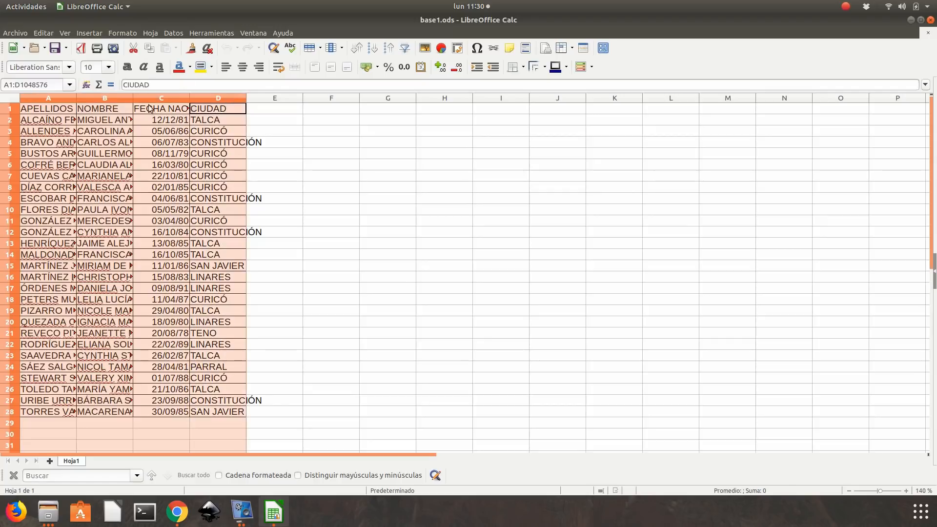
double_click(76, 98)
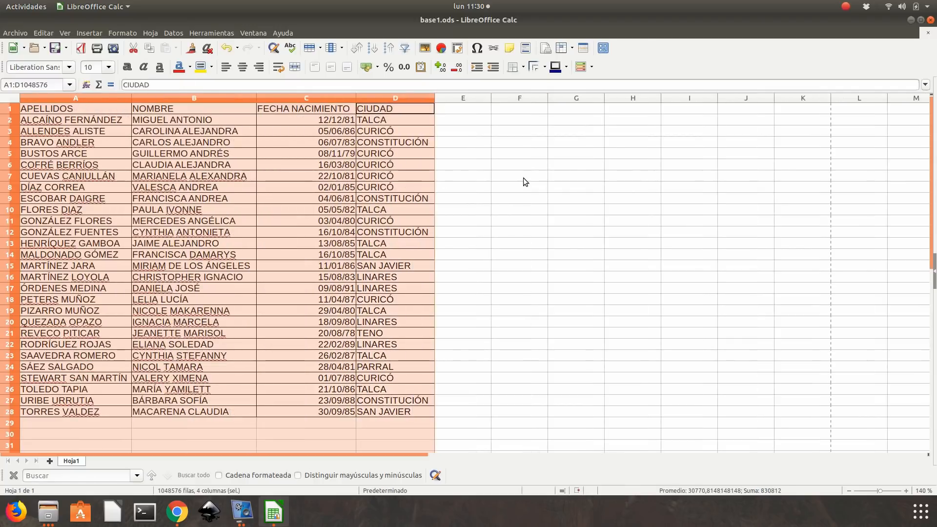
click(523, 178)
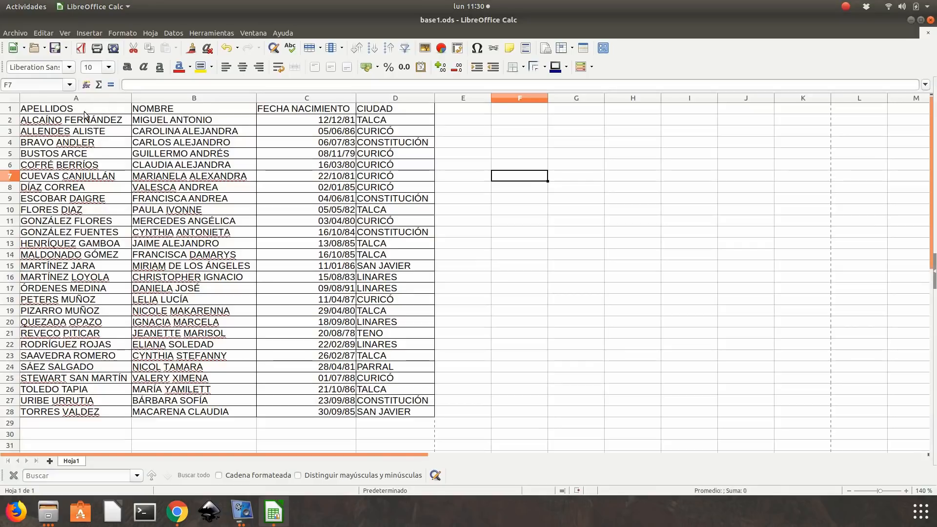
- Convert the surname and first-name columns, A1:B28, to Mayúsculas Iniciales
drag(81, 108, 232, 415)
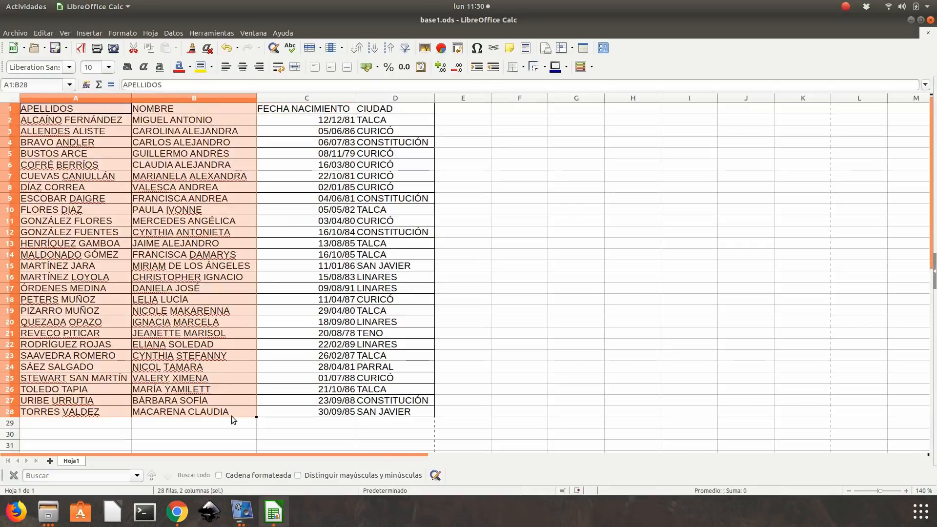
click(123, 33)
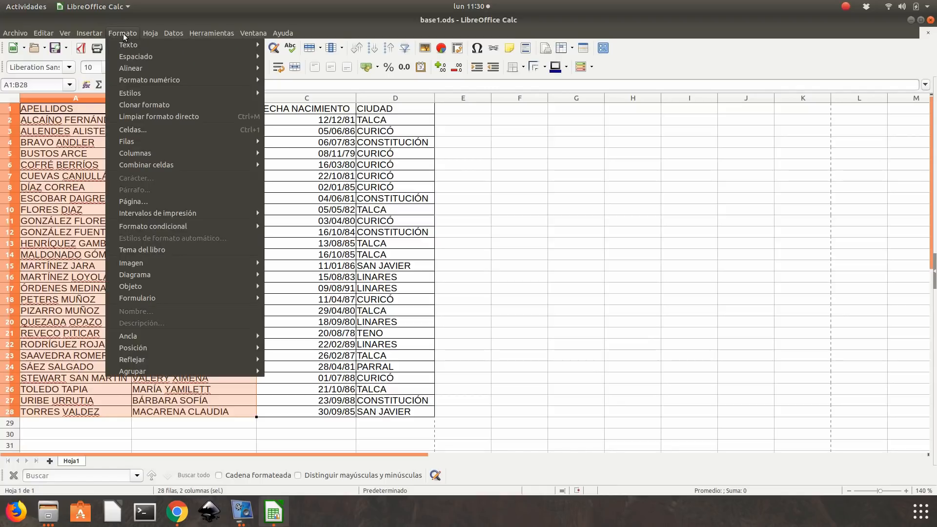
mouse_move(130, 43)
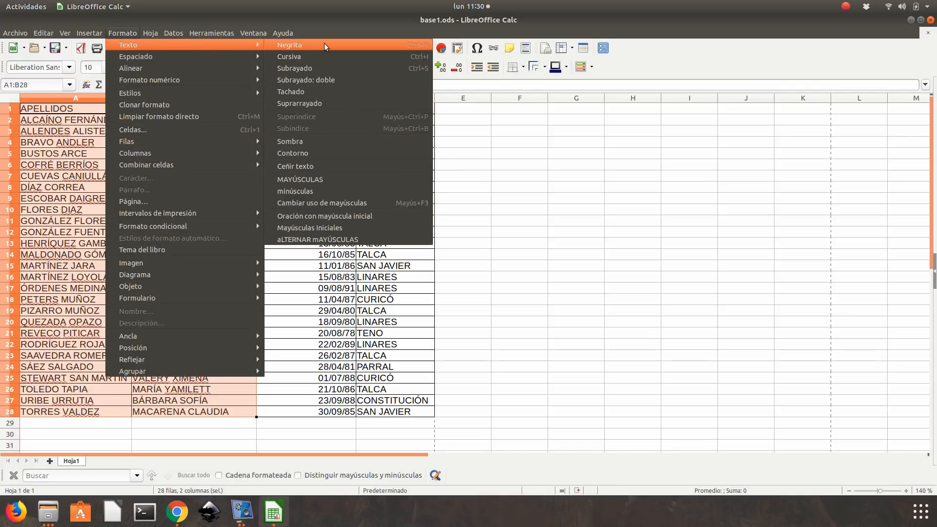
click(335, 228)
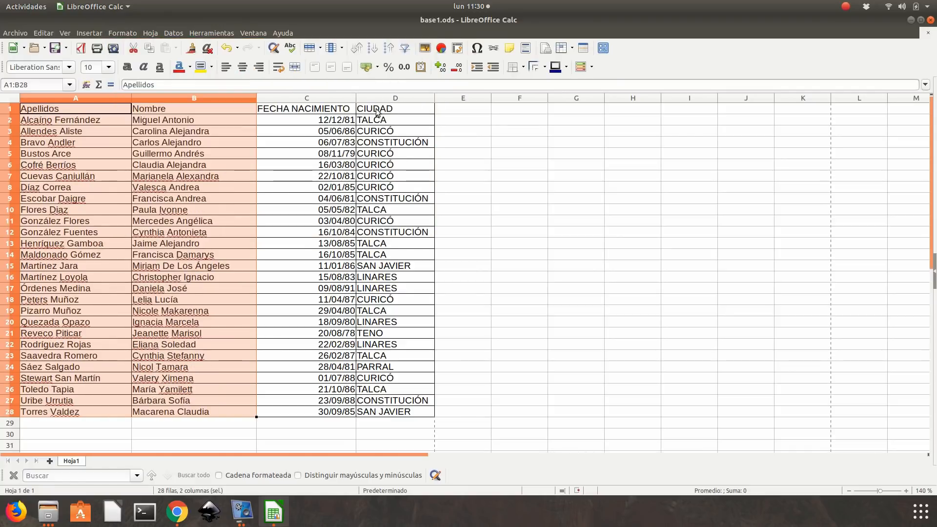
- Convert the city column, D1:D28, to Mayúsculas Iniciales
drag(377, 111, 404, 412)
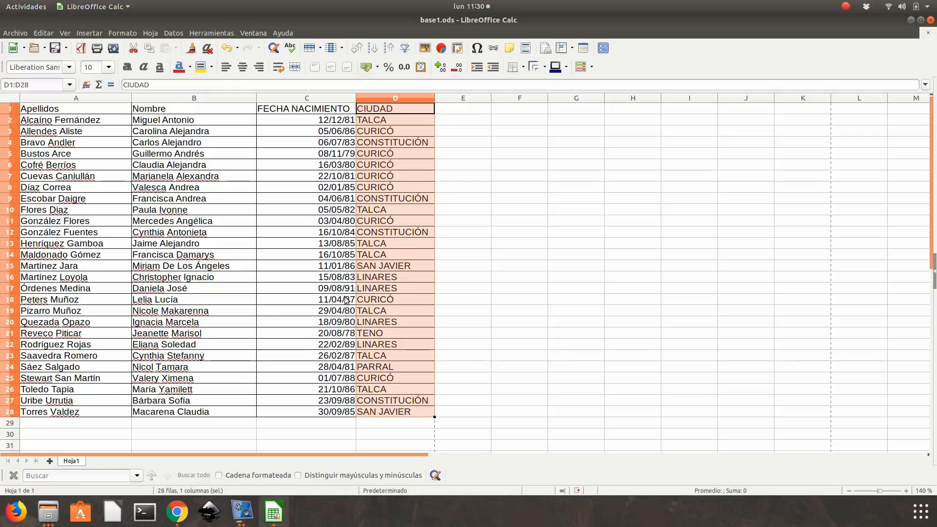
click(118, 34)
mouse_move(122, 43)
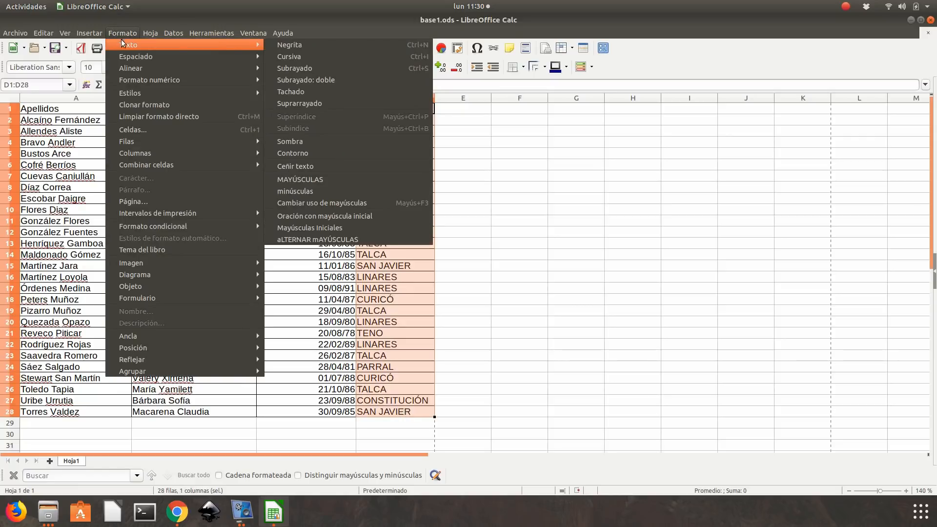
click(355, 228)
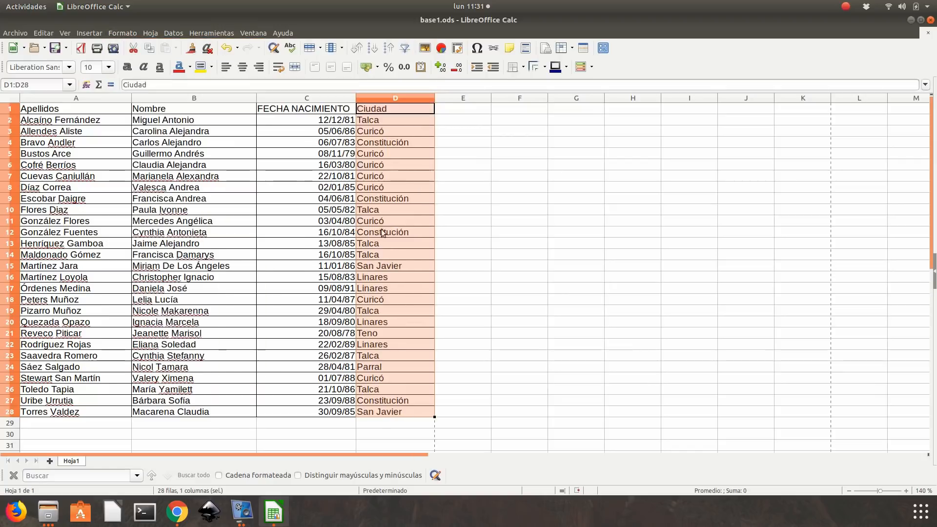
click(538, 210)
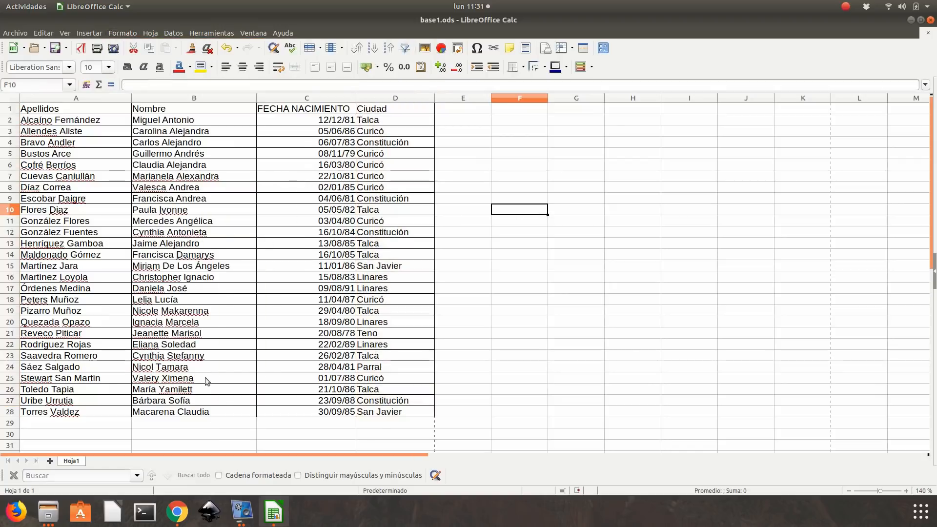
- Check the model table in the exercise PDF and convert the birth-date header in C1 to Mayúsculas Iniciales
click(177, 512)
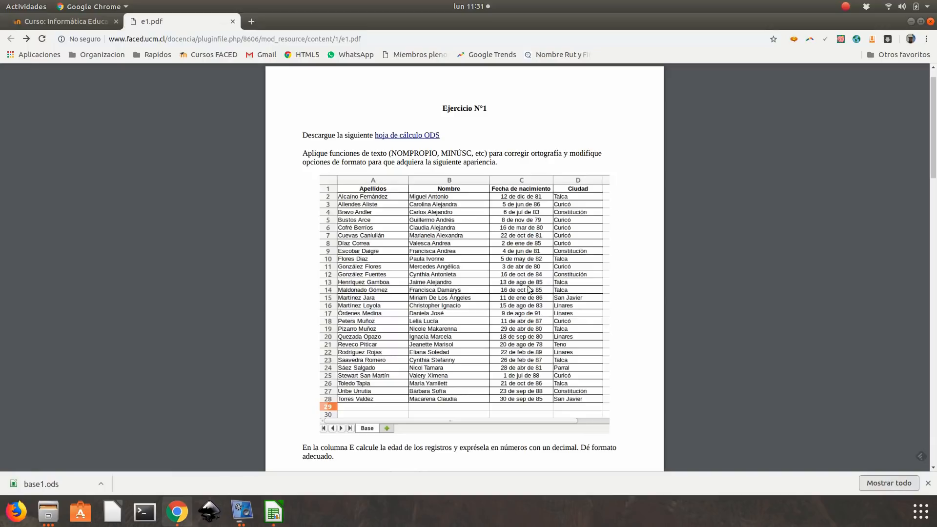
click(910, 21)
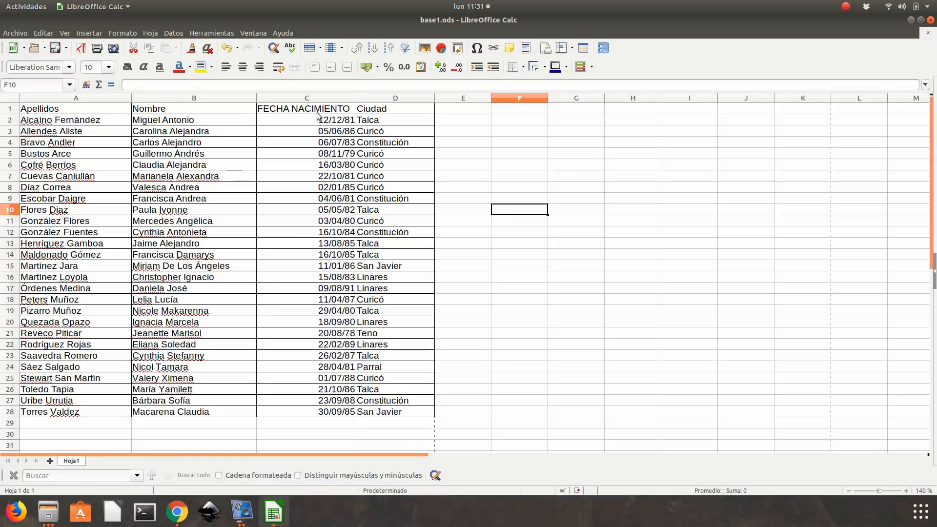
click(263, 106)
click(122, 33)
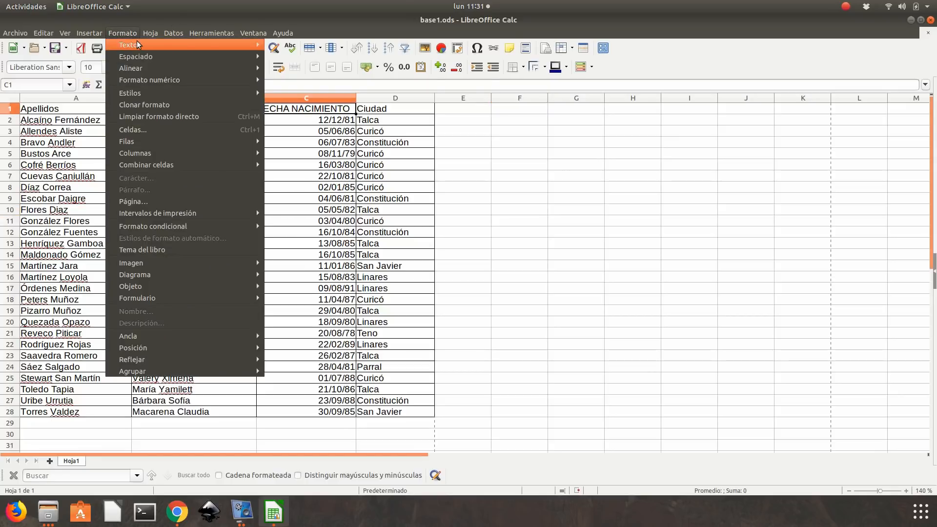
mouse_move(128, 45)
click(355, 228)
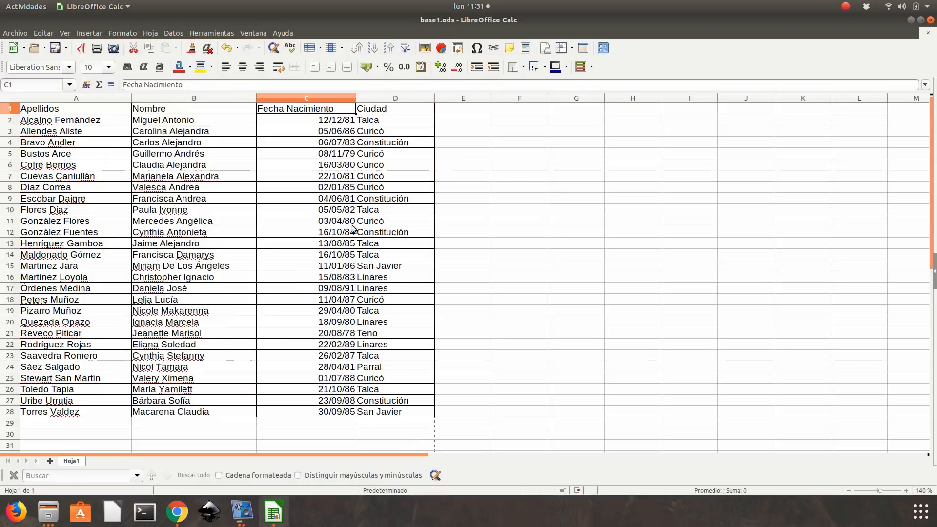
- Make the header row A1:D1 bold and centre it horizontally
drag(41, 108, 364, 112)
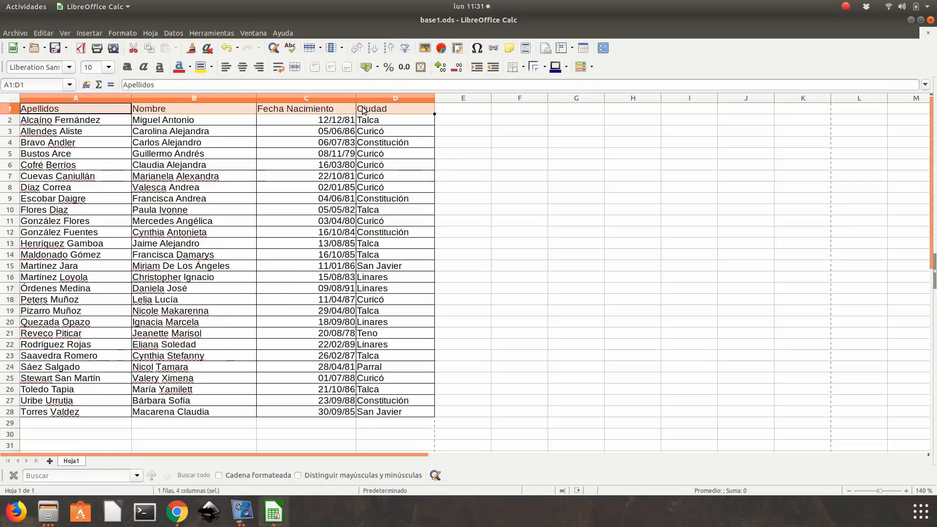
click(129, 70)
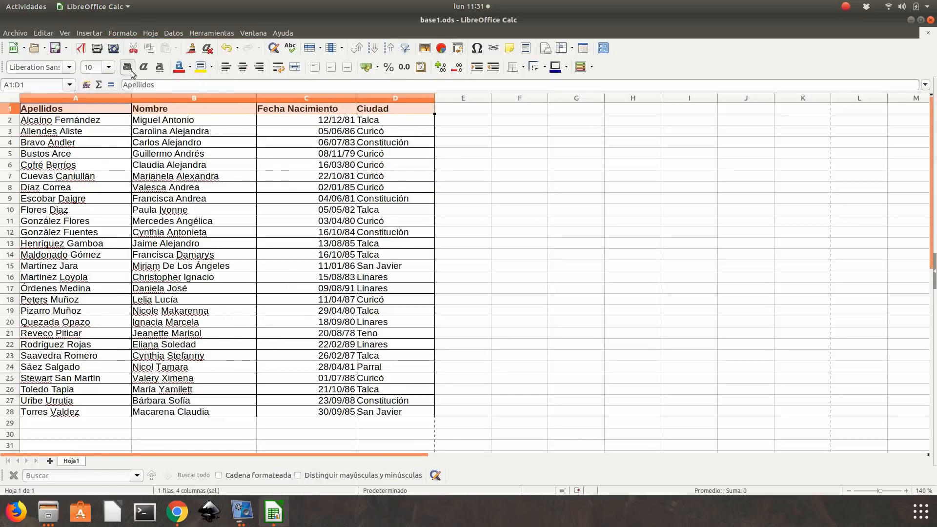
click(243, 67)
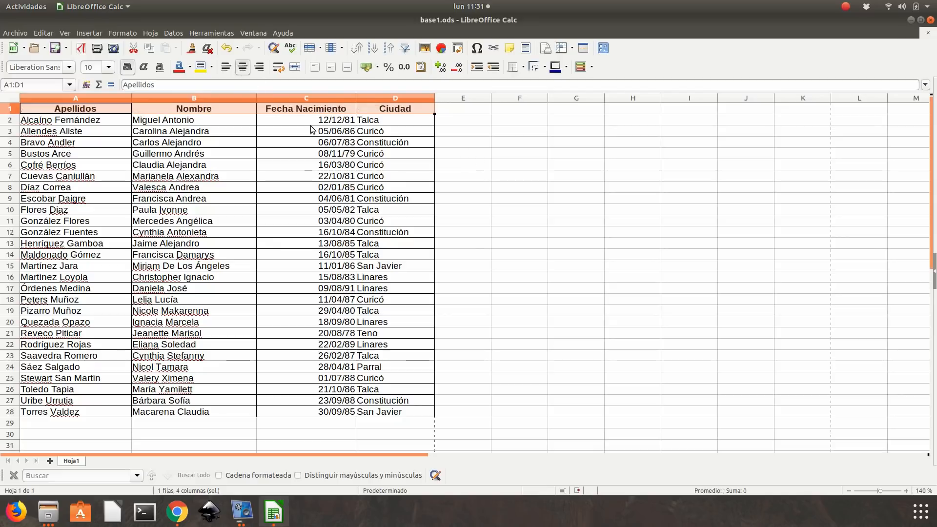
- Check the model's date style in the exercise PDF and format the birth dates C2:C28 as "31 de dic de 1999"
drag(308, 124, 322, 420)
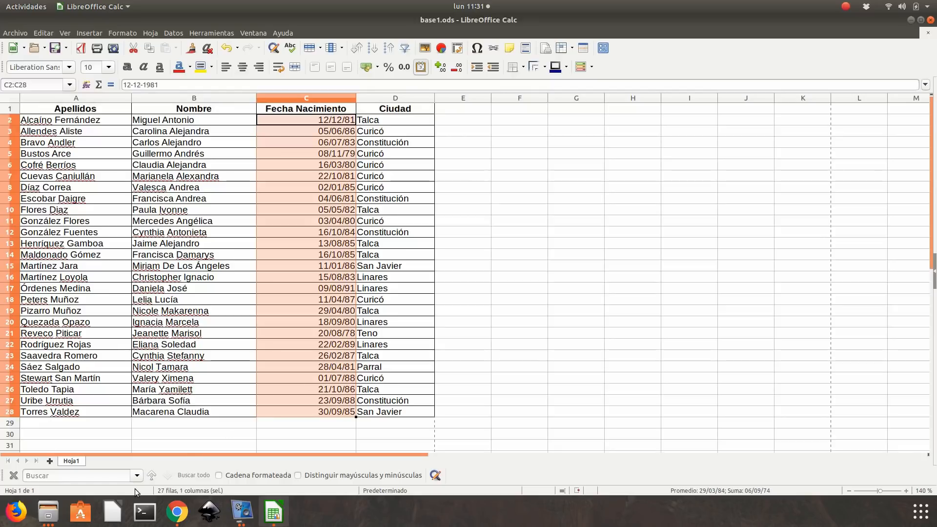
click(171, 519)
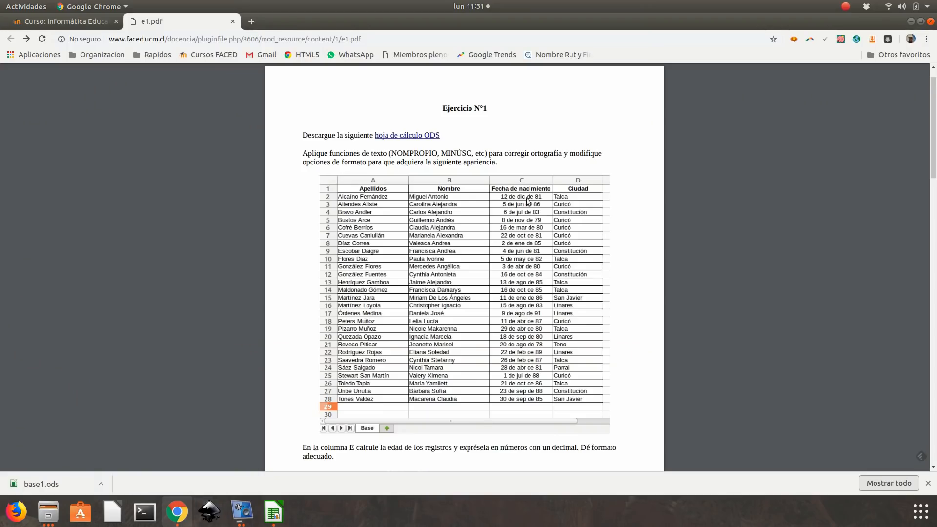
key(alt+Tab)
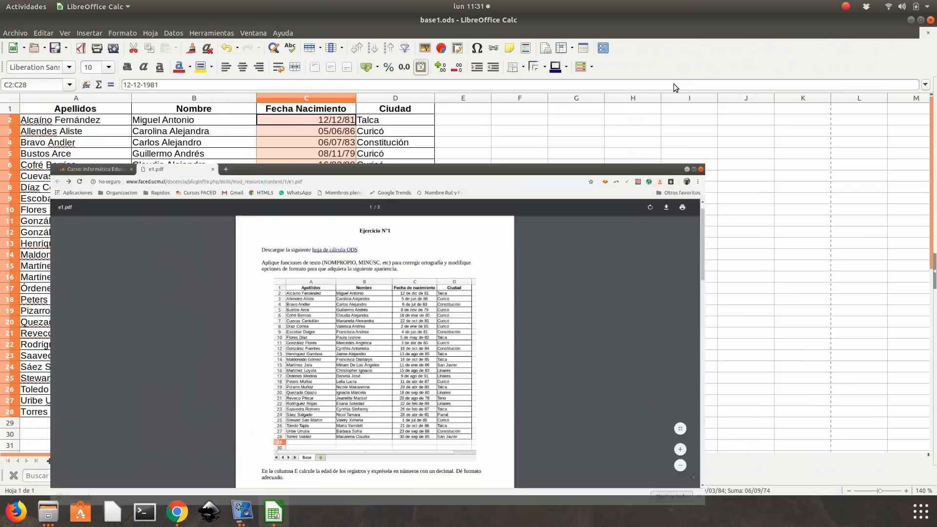
click(112, 34)
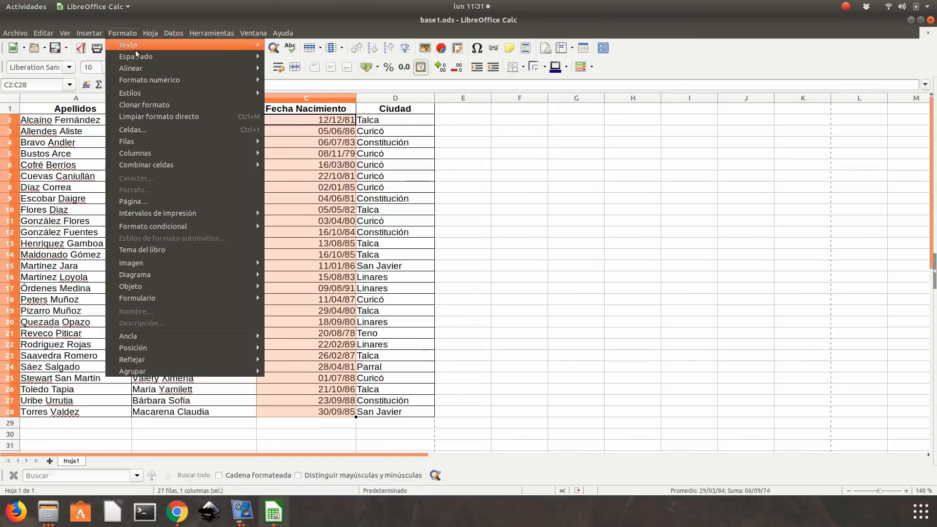
click(140, 130)
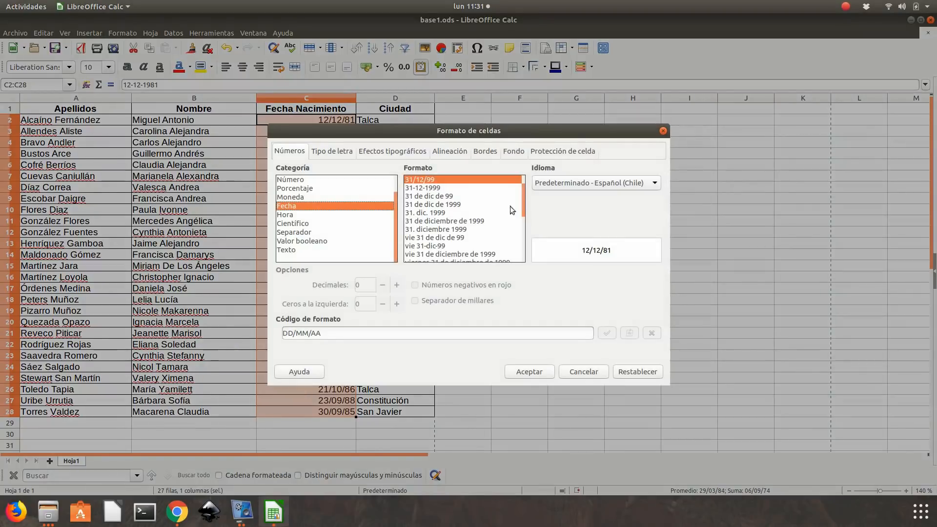
click(444, 204)
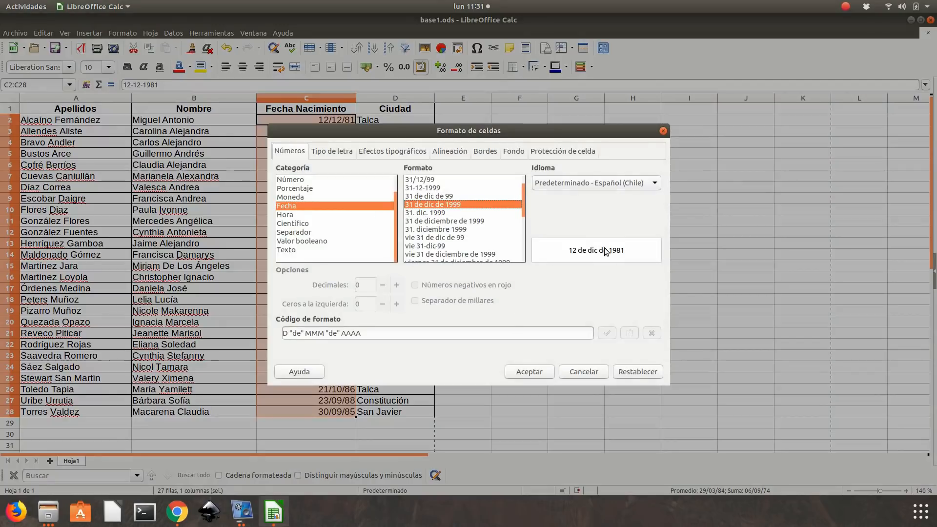
click(529, 371)
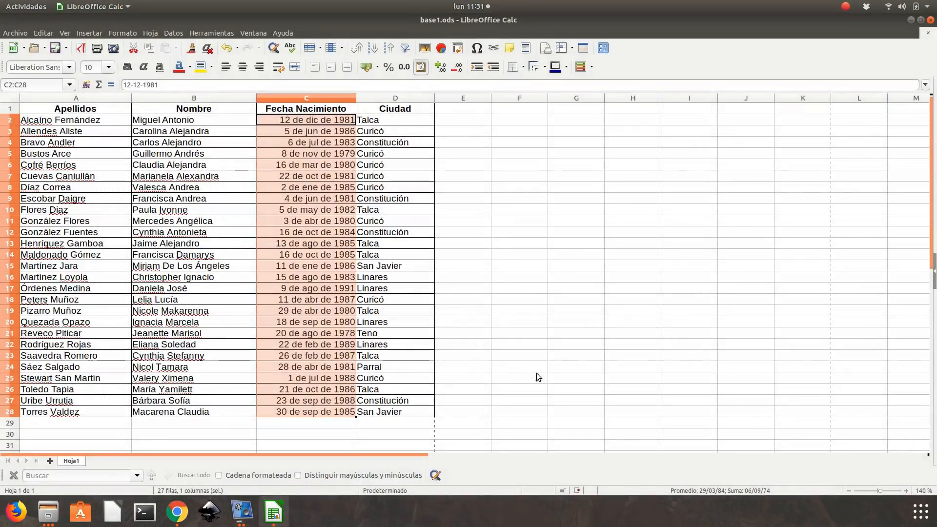
- Compare the dates with the model table in the exercise PDF and centre C2:C28 horizontally
click(176, 511)
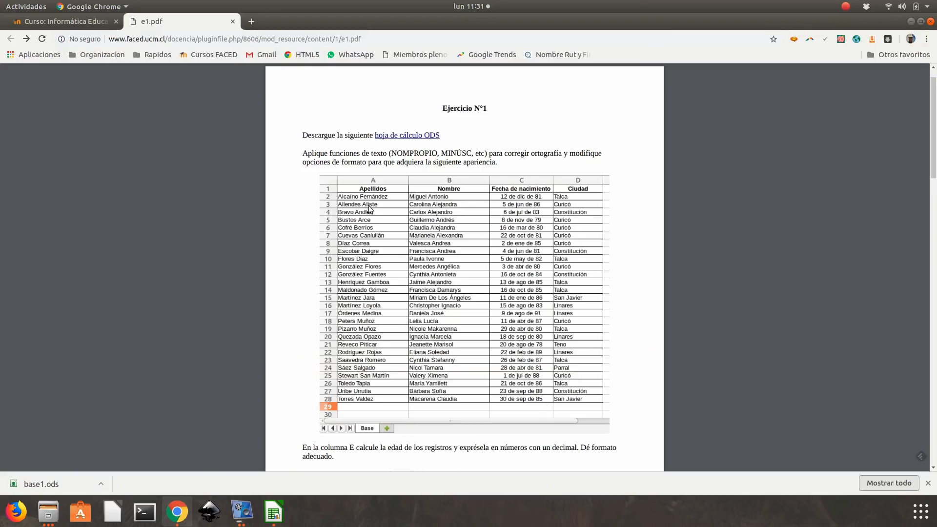
click(910, 21)
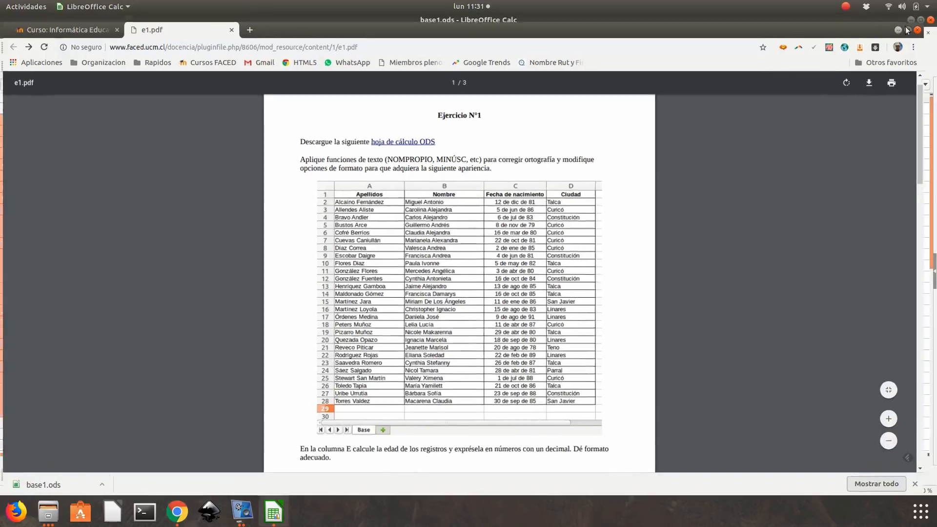
click(243, 67)
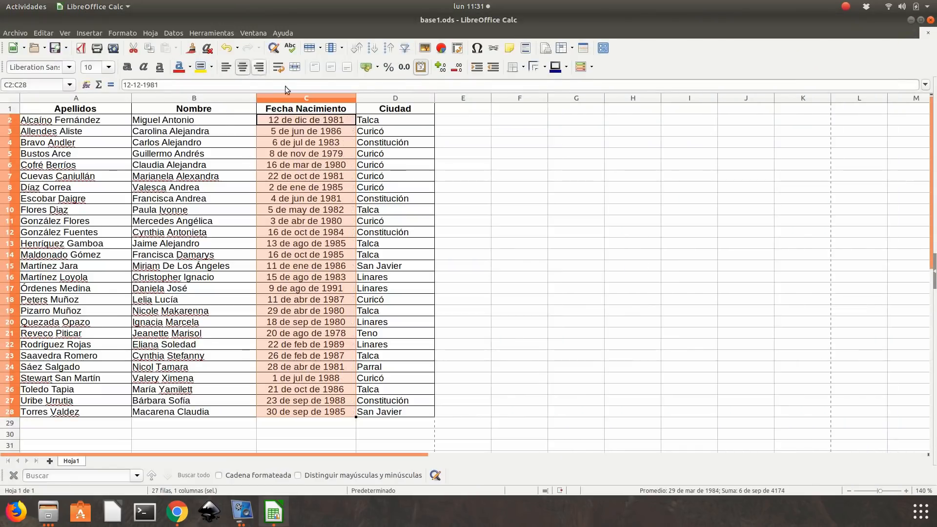
click(570, 191)
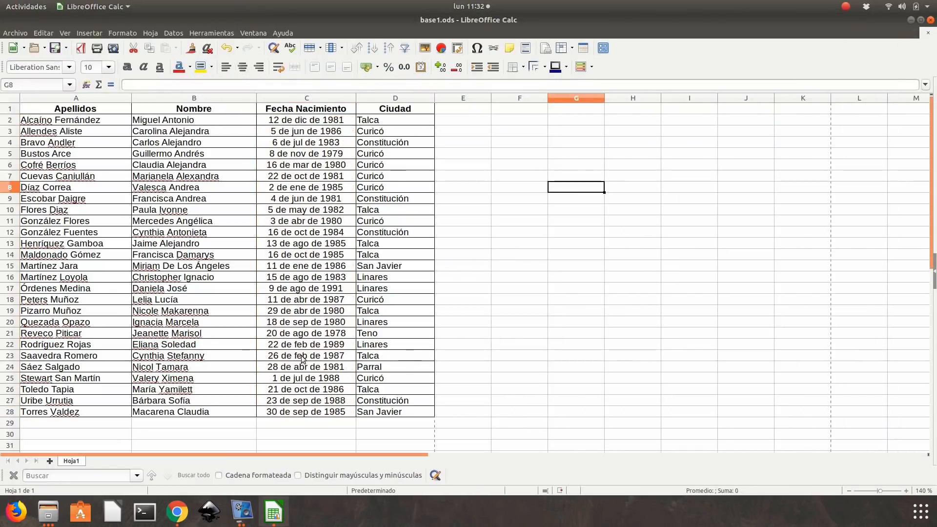
- Apply outer and inner borders to every cell of the table A1:D28
drag(92, 110, 392, 413)
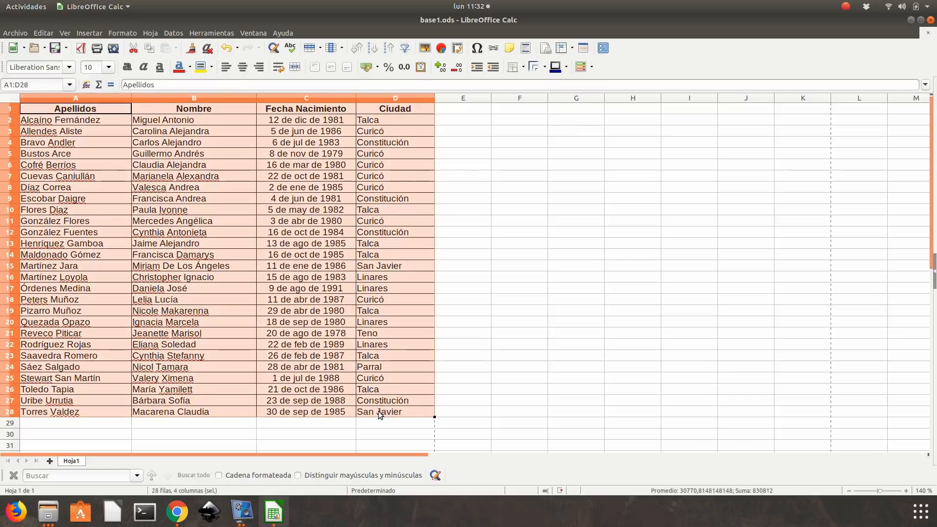
click(522, 68)
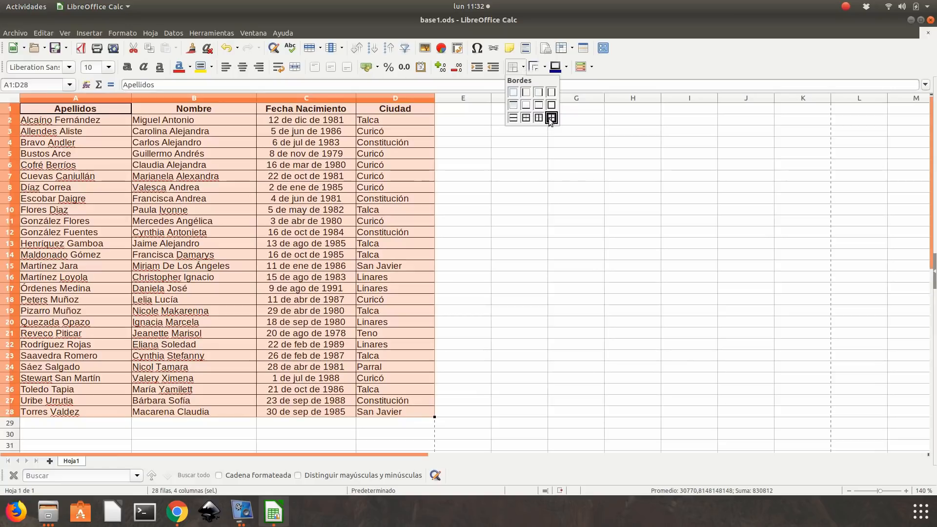
click(552, 119)
click(541, 232)
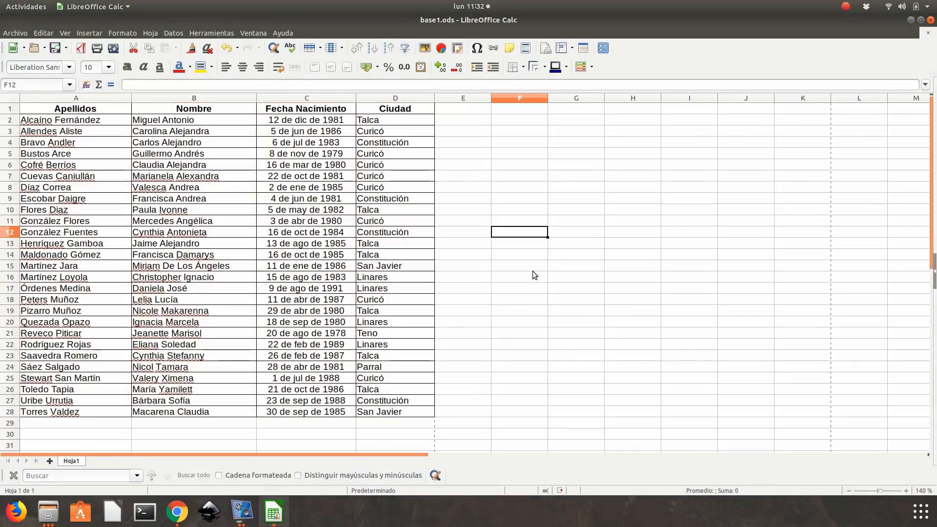
- Read the column E instruction in the exercise PDF and enter the header Edad in E1
click(176, 512)
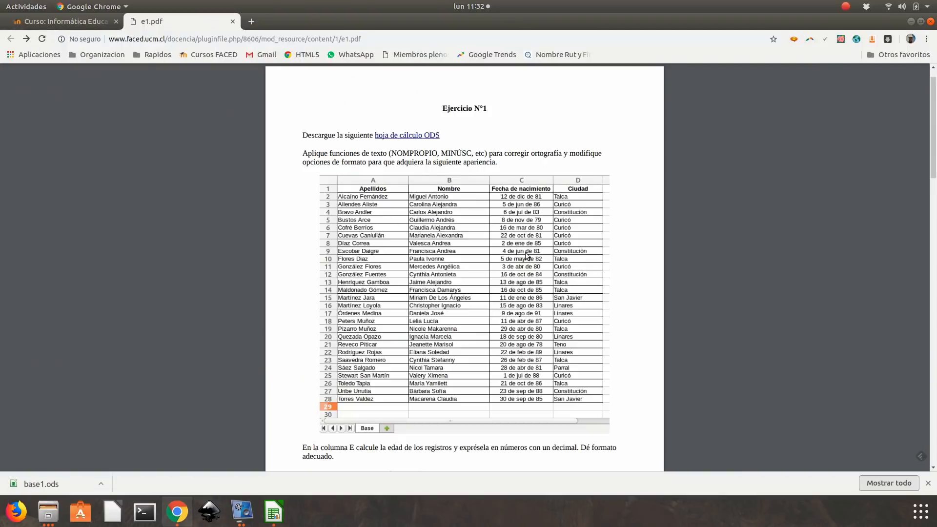
scroll(398, 268, down, 5)
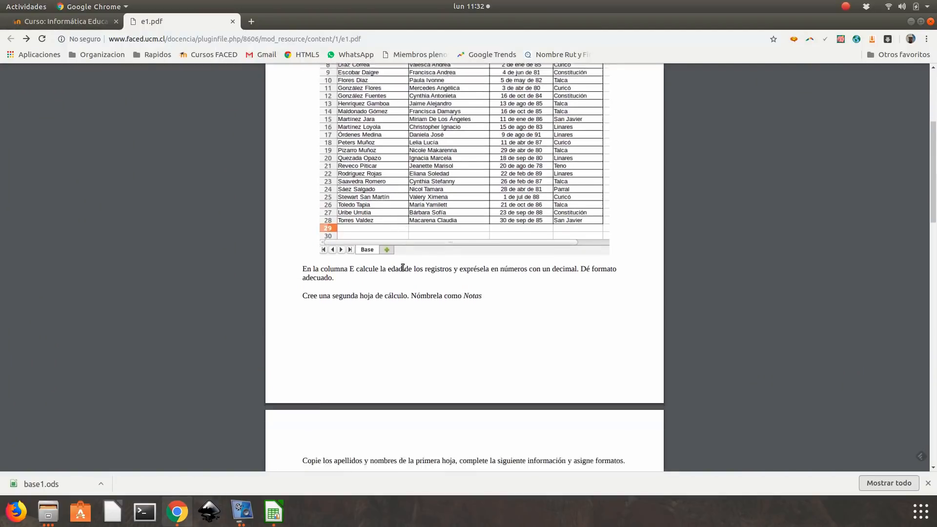
scroll(403, 268, down, 1)
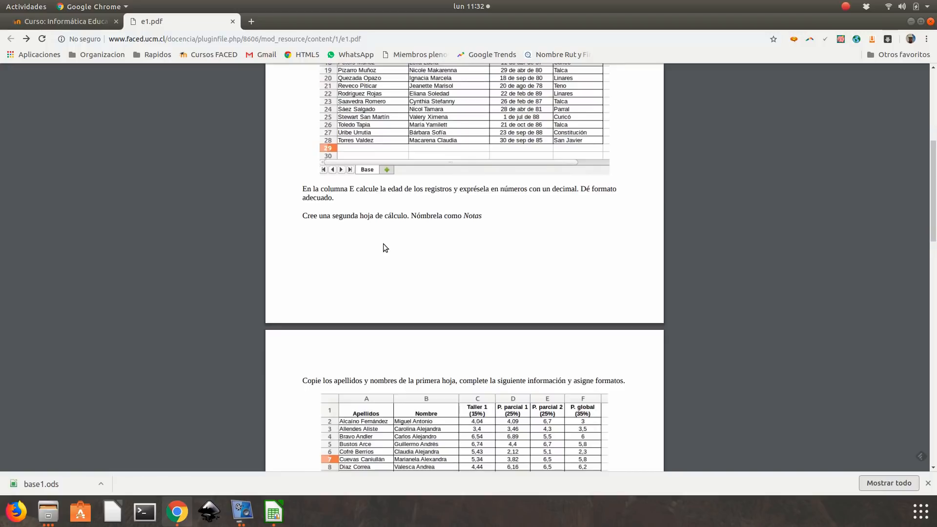
scroll(394, 247, up, 6)
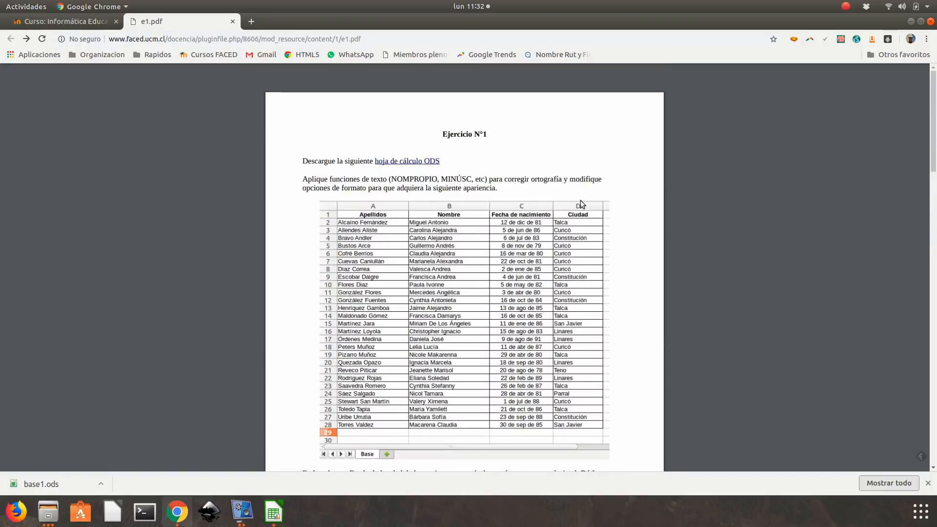
scroll(581, 204, down, 6)
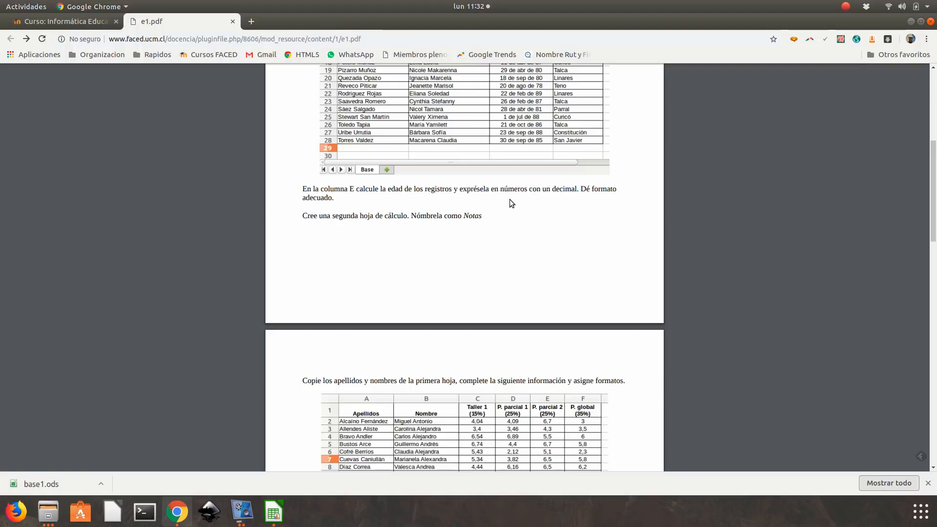
click(910, 22)
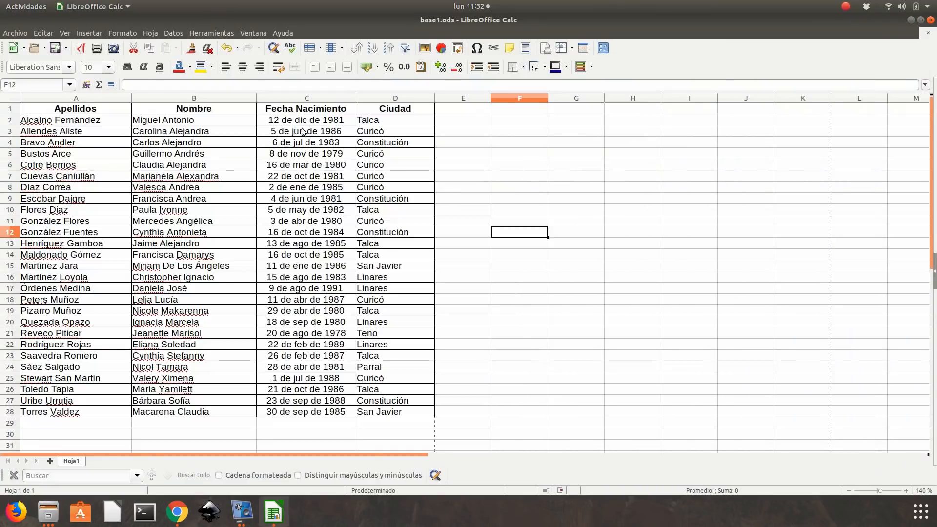
click(454, 111)
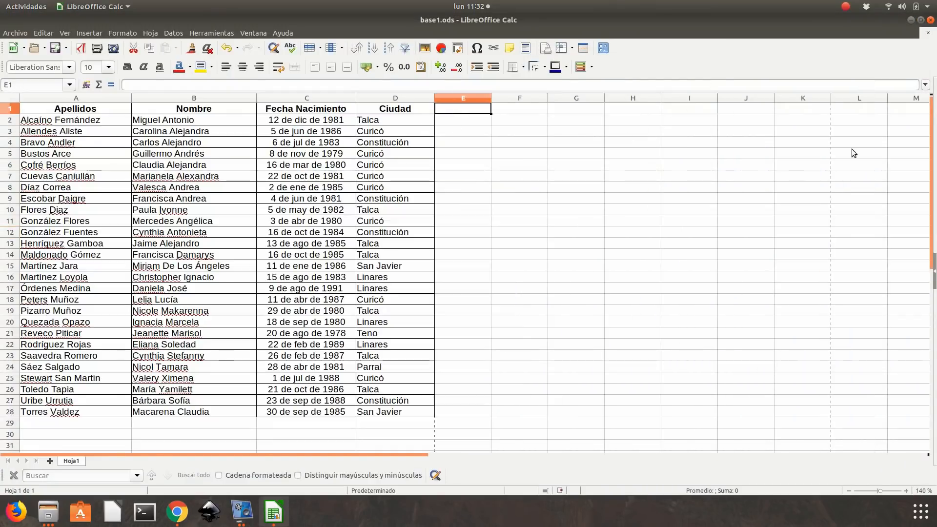
text(Edad)
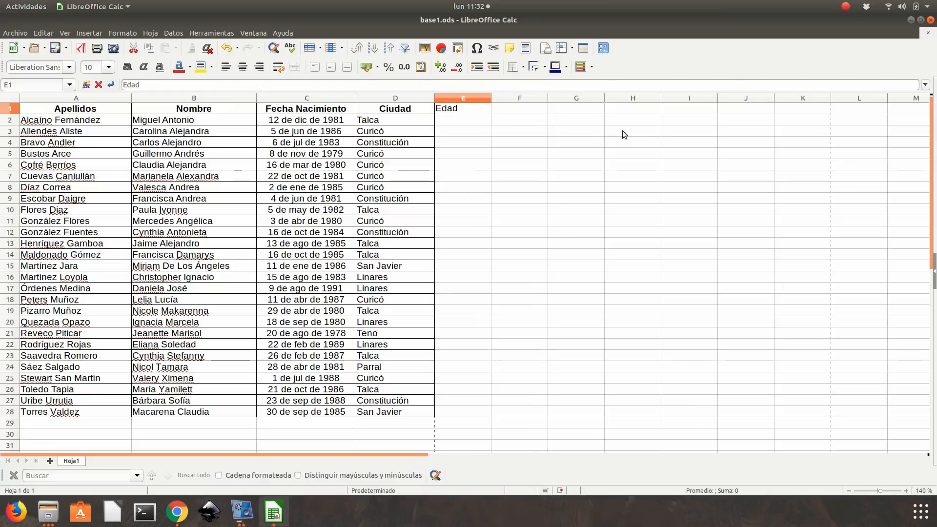
- Clone the Ciudad header's formatting onto E1 and apply outer and inner borders to E2:E28
click(410, 110)
click(190, 49)
click(468, 109)
click(474, 142)
drag(459, 120, 469, 413)
click(522, 71)
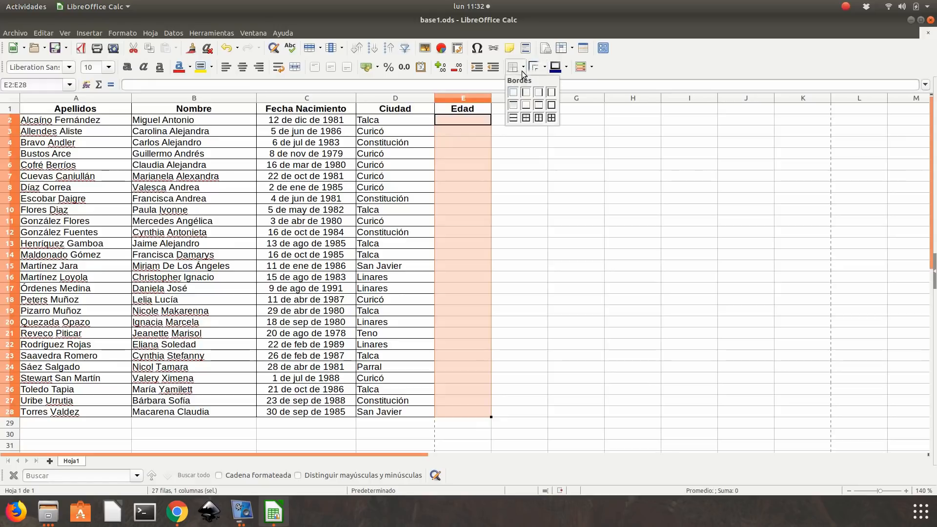
click(550, 118)
- Enter the formula =HOY()-C2 in E2 to calculate the first person's age in days
click(475, 120)
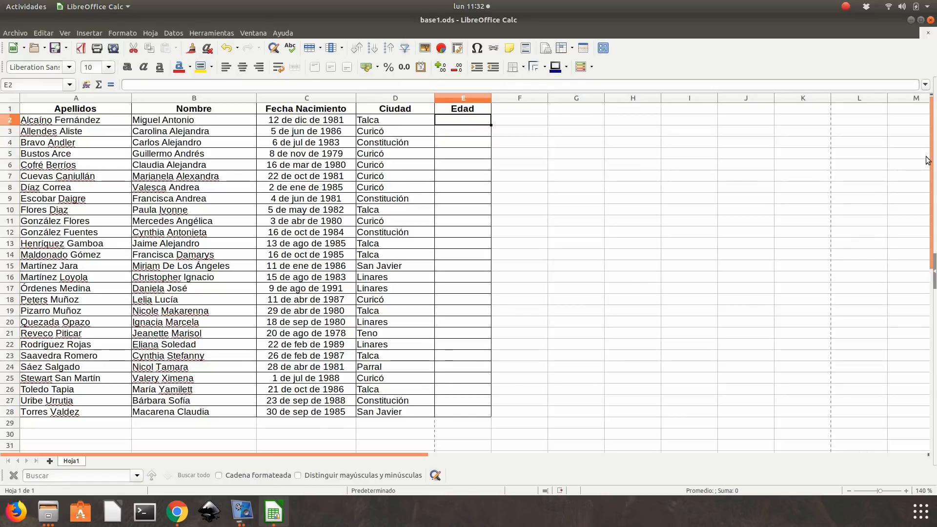
text(=)
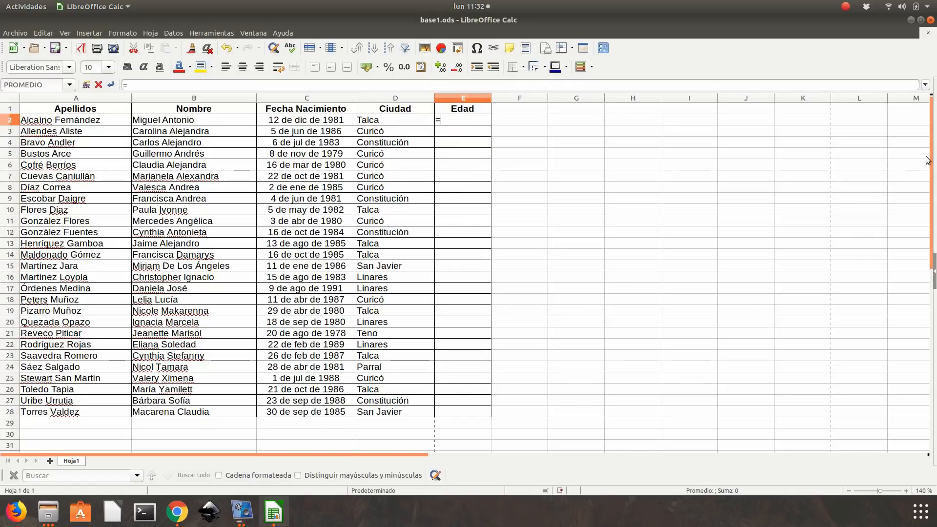
text(hoy)
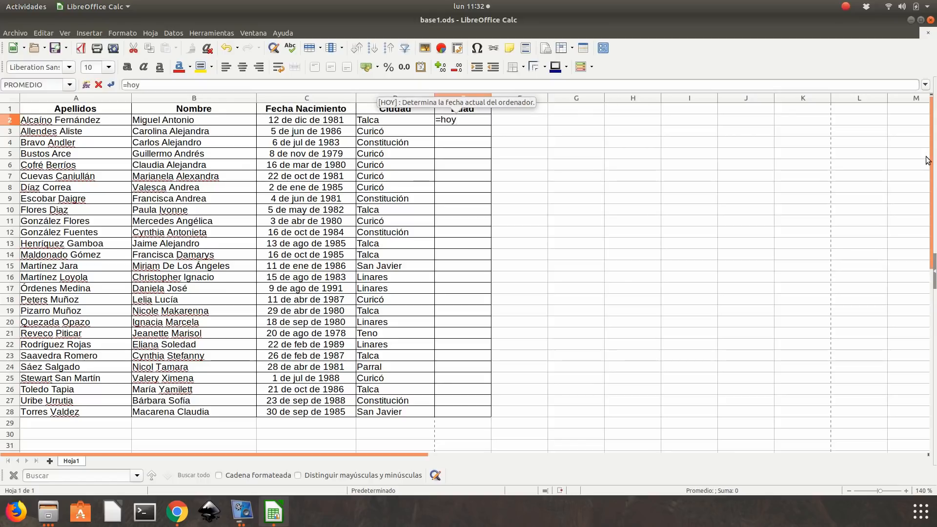
text(())
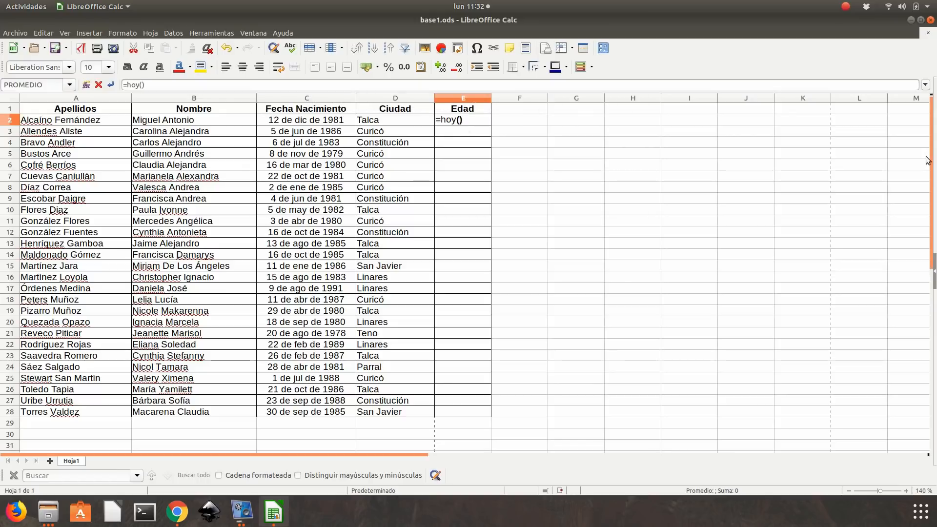
text(-)
click(302, 121)
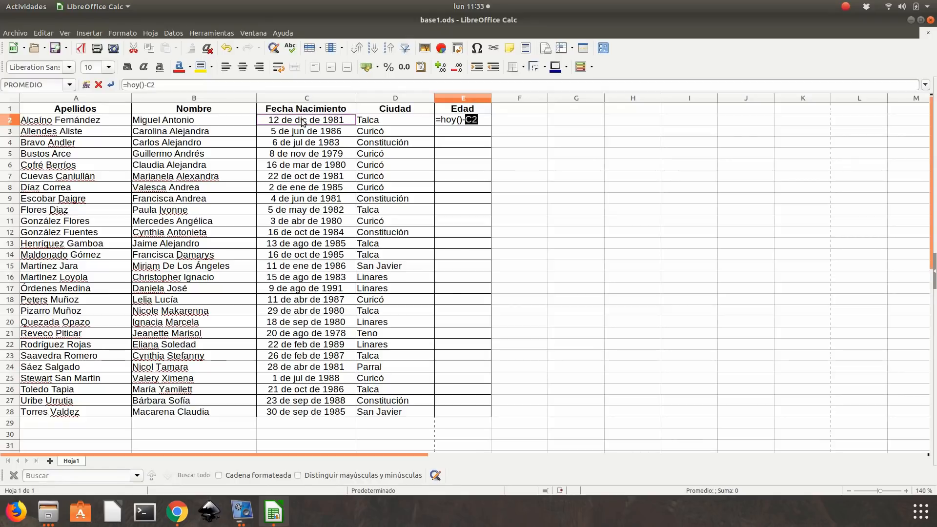
key(Return)
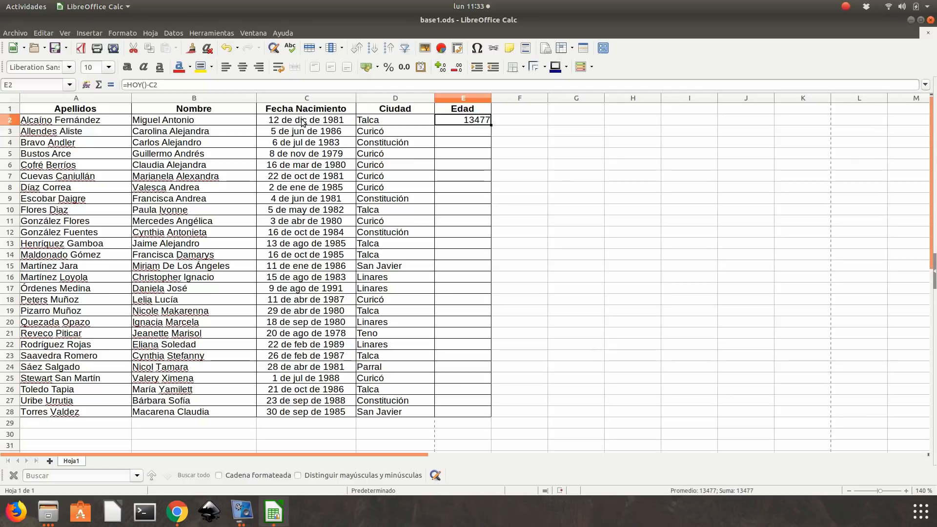
- Change the formula in E2 to =(HOY()-C2)/365,25 to express the age in years
click(138, 87)
text(()
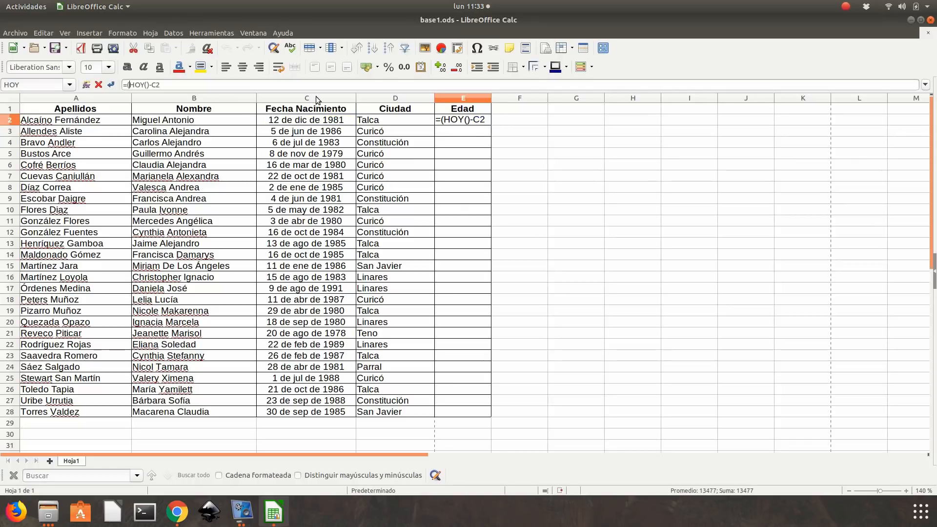
click(178, 85)
text()/365,25)
key(Return)
key(Up)
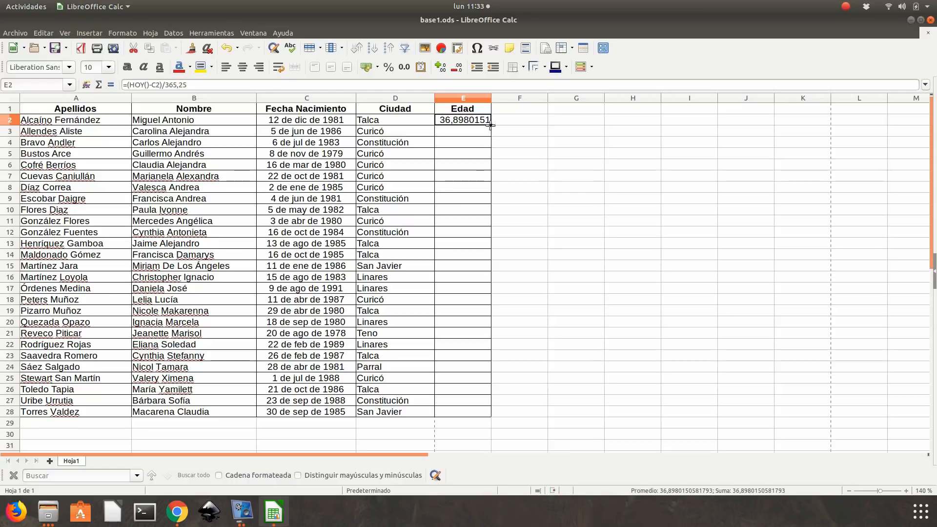
- Fill the age formula from E2 down to E28 and reduce the ages to one decimal place
drag(491, 125, 476, 414)
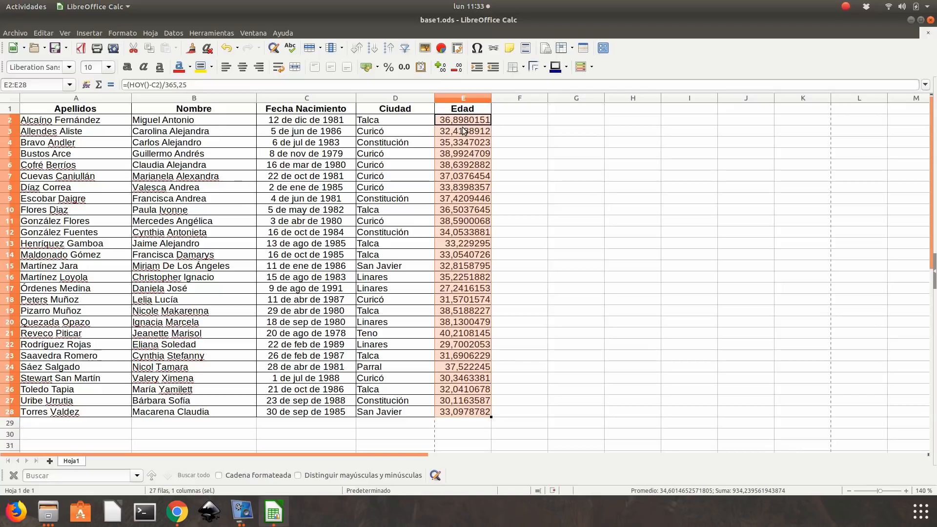
click(456, 68)
click(457, 68)
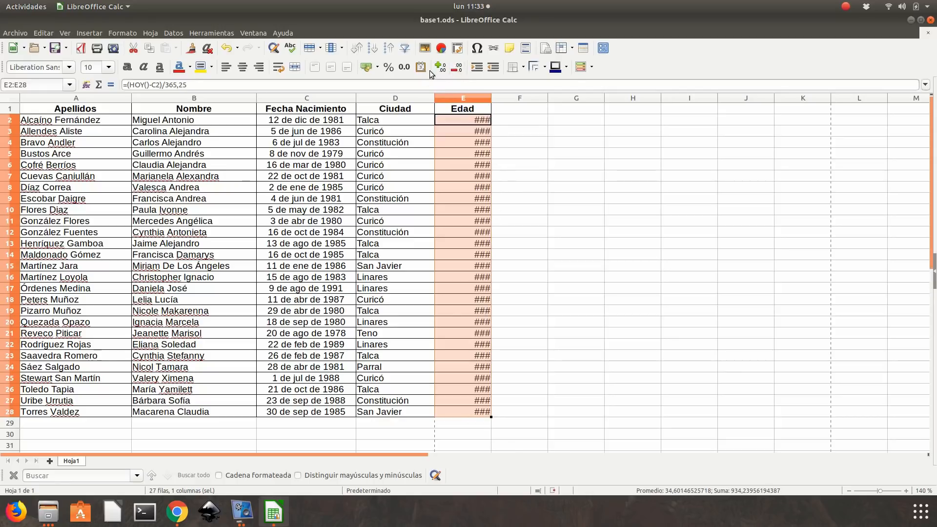
click(454, 71)
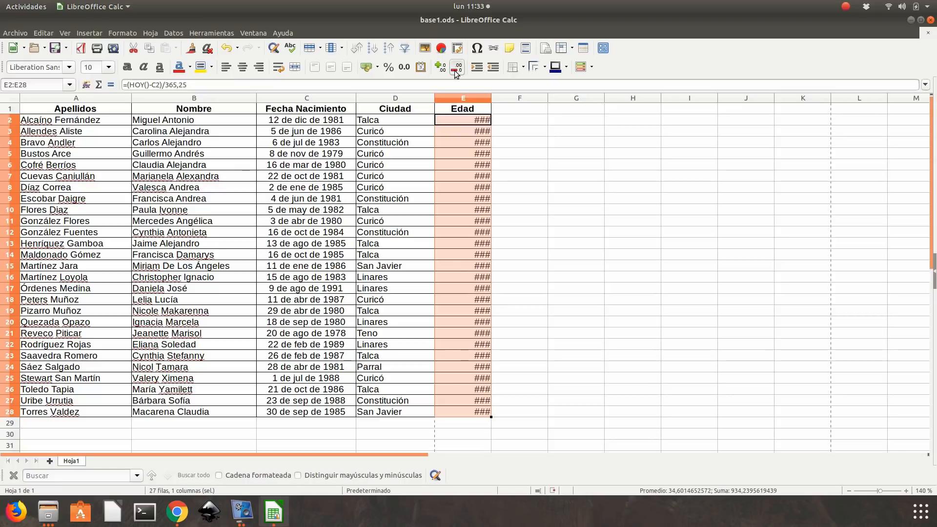
click(455, 71)
click(454, 71)
click(454, 71)
click(455, 71)
click(455, 70)
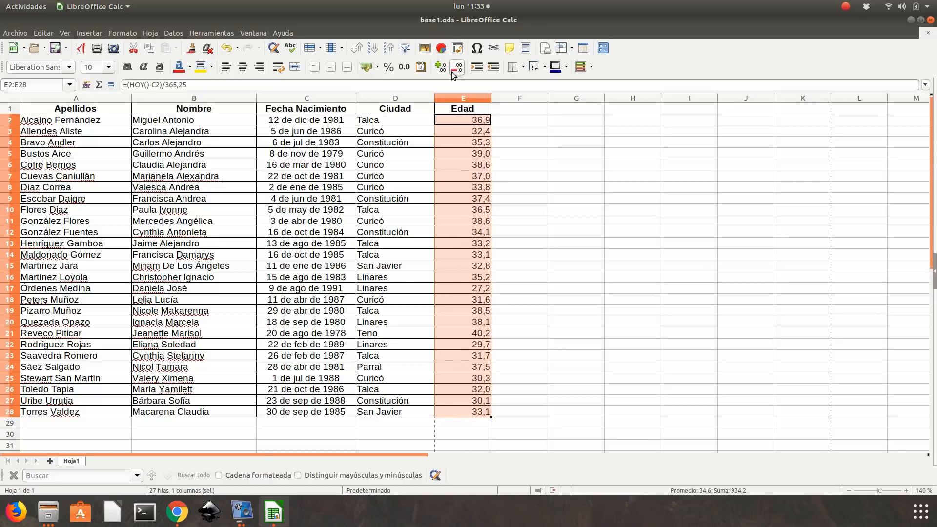
- Center the ages in E2:E28 horizontally
click(242, 67)
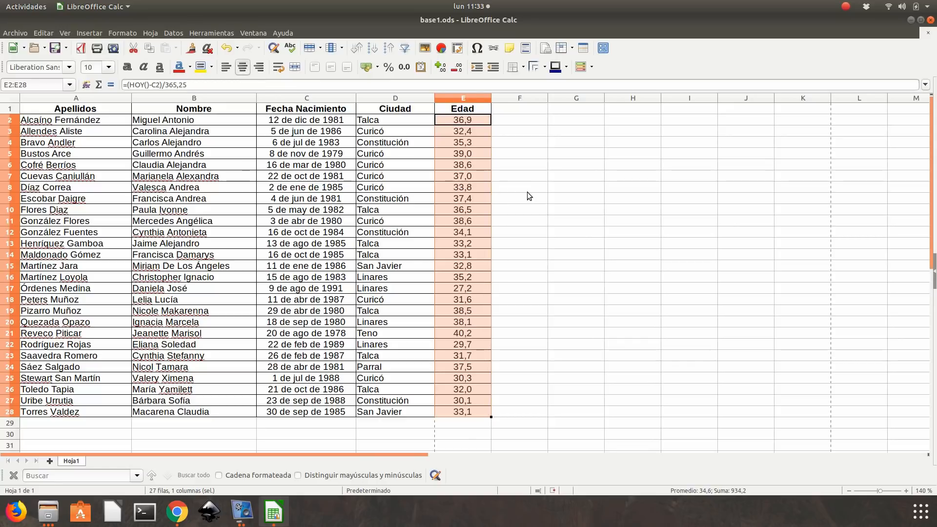
click(527, 191)
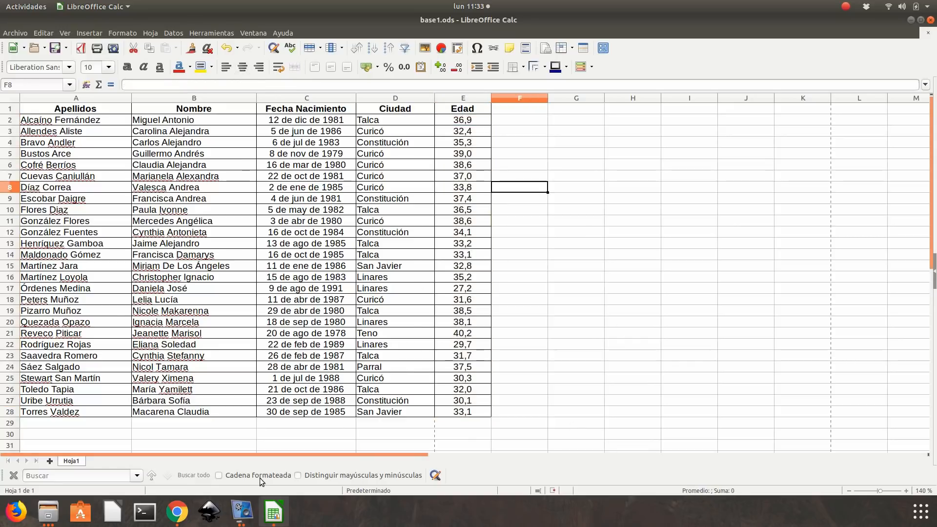
- Check the next task in e1.pdf in Chrome, and in LibreOffice Calc add a second sheet named notas
click(178, 509)
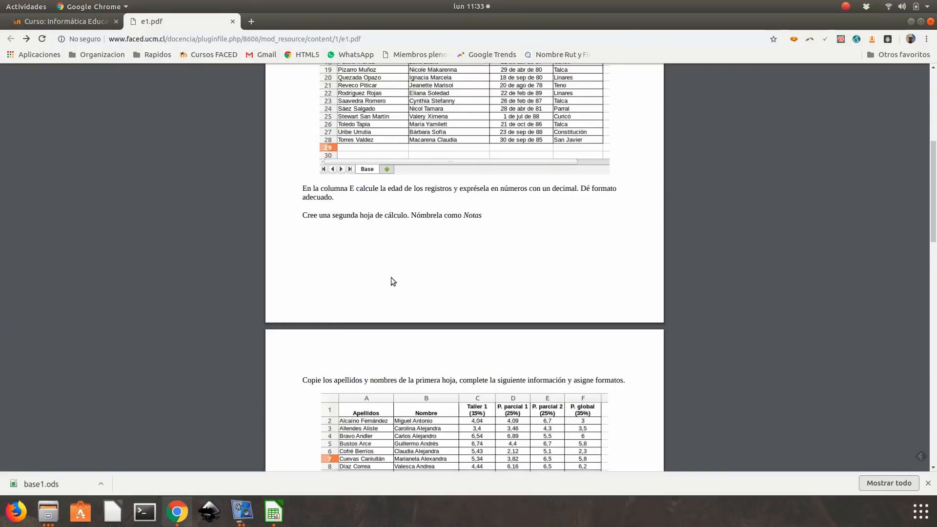
scroll(392, 280, down, 3)
scroll(403, 184, up, 3)
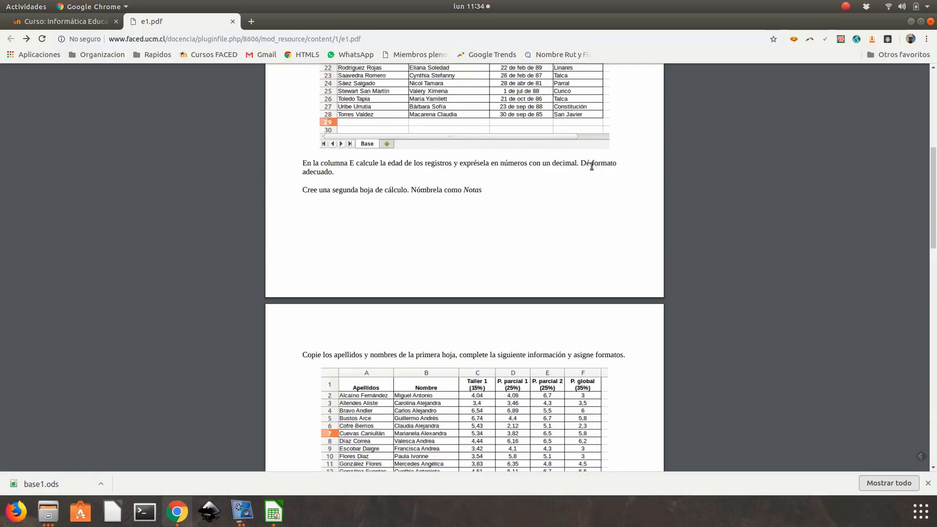
scroll(578, 174, down, 3)
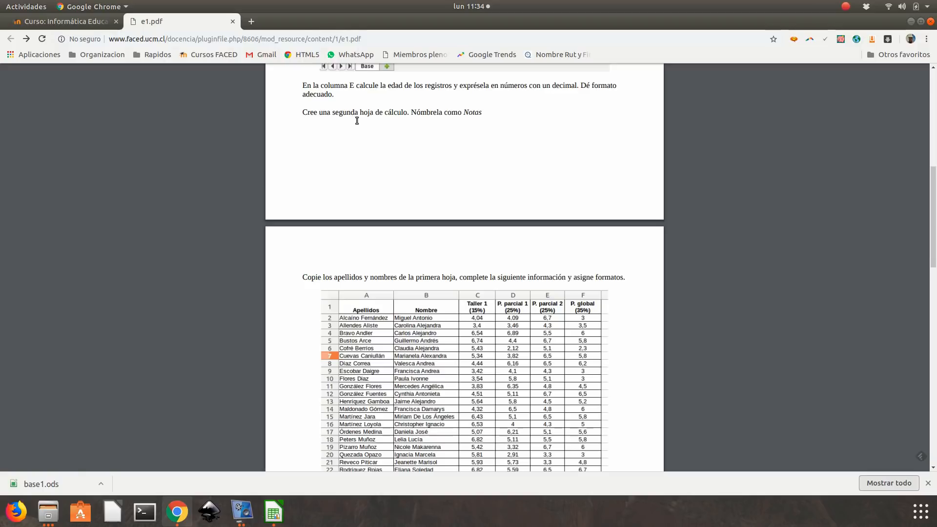
scroll(359, 127, down, 1)
scroll(358, 123, down, 5)
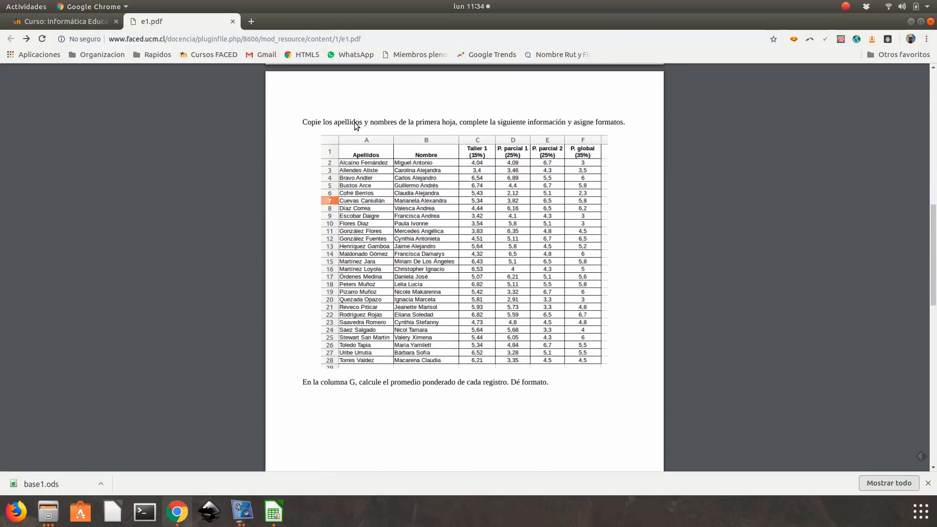
click(274, 511)
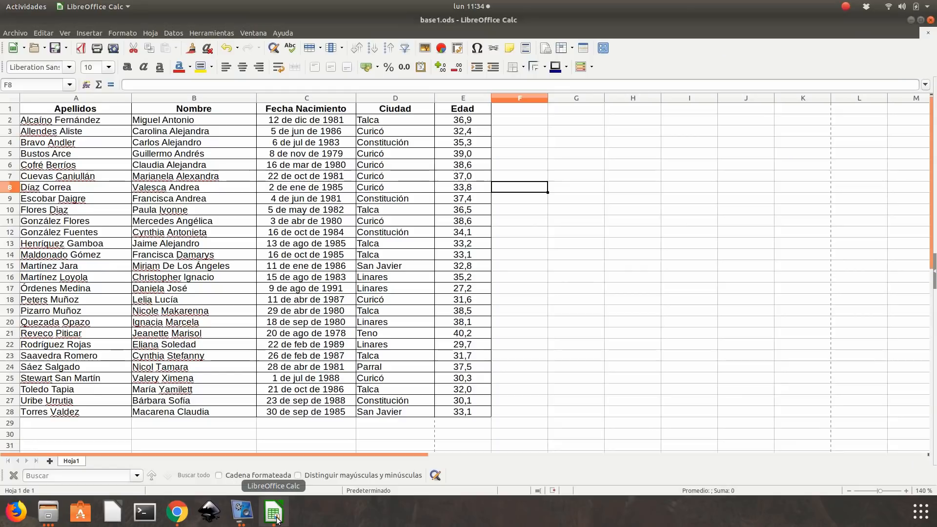
click(50, 461)
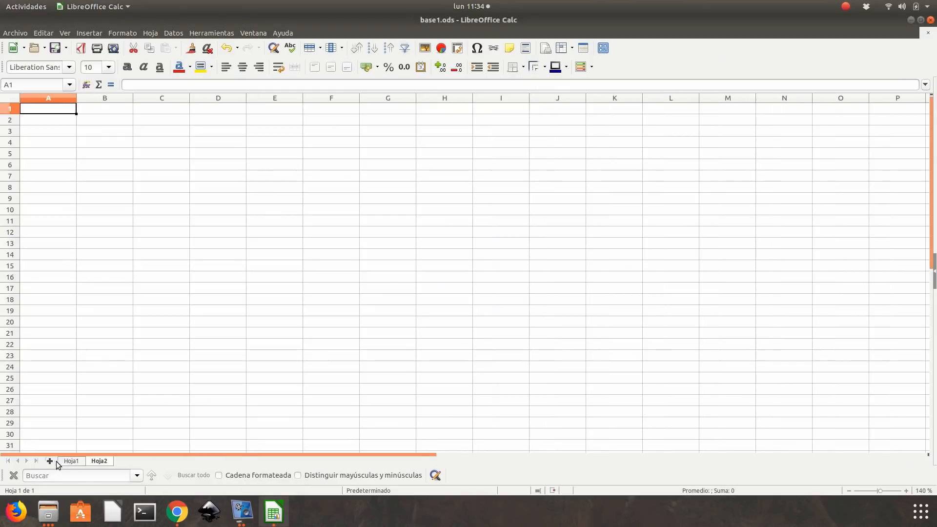
double_click(99, 462)
text(notas)
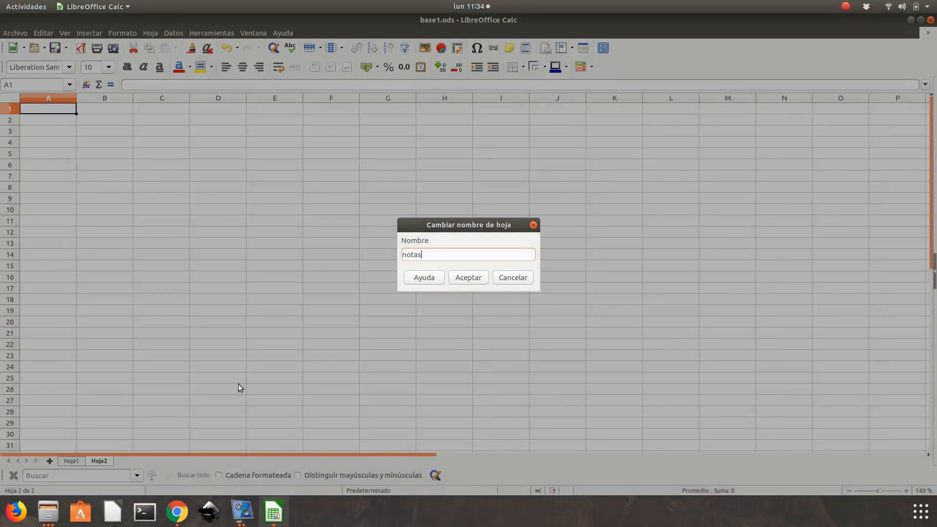
key(Return)
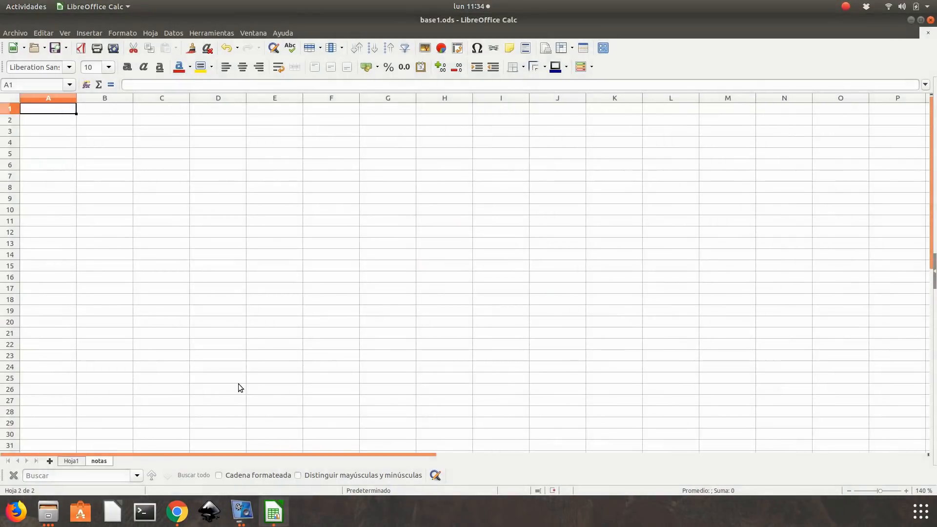
- Check the model's sheet name in the Chrome PDF and rename the first sheet in LibreOffice Calc as base
click(177, 511)
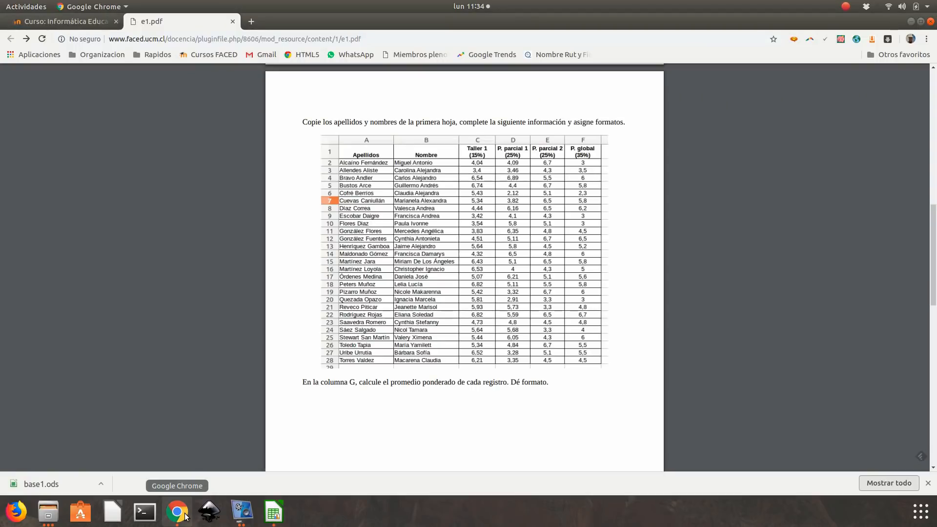
scroll(276, 370, up, 5)
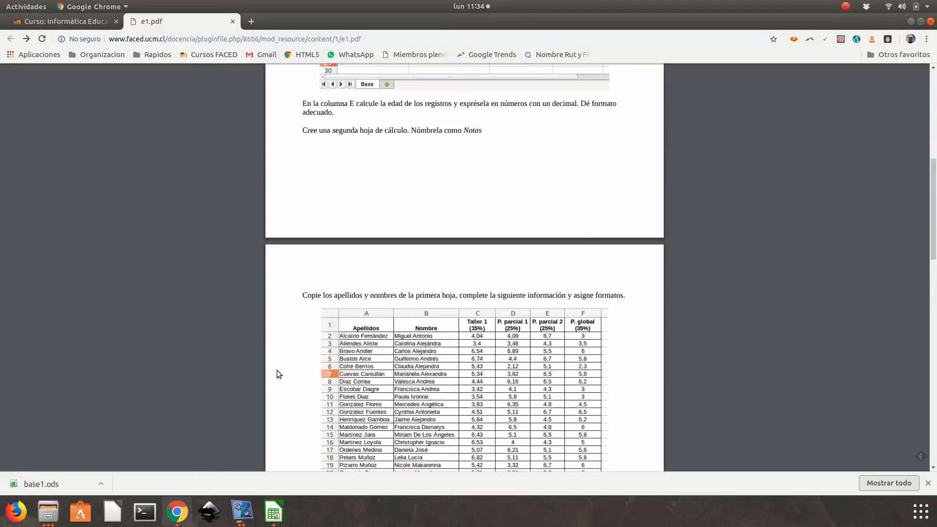
scroll(401, 220, down, 5)
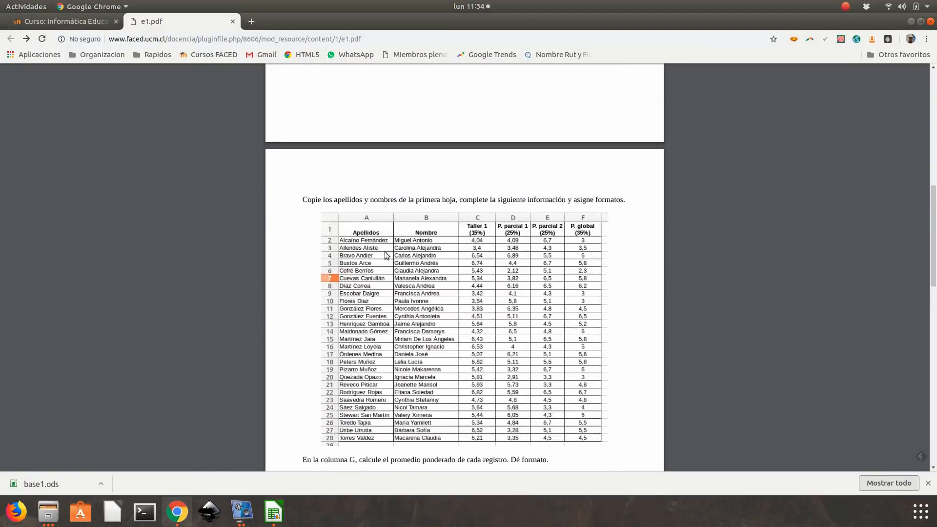
click(274, 511)
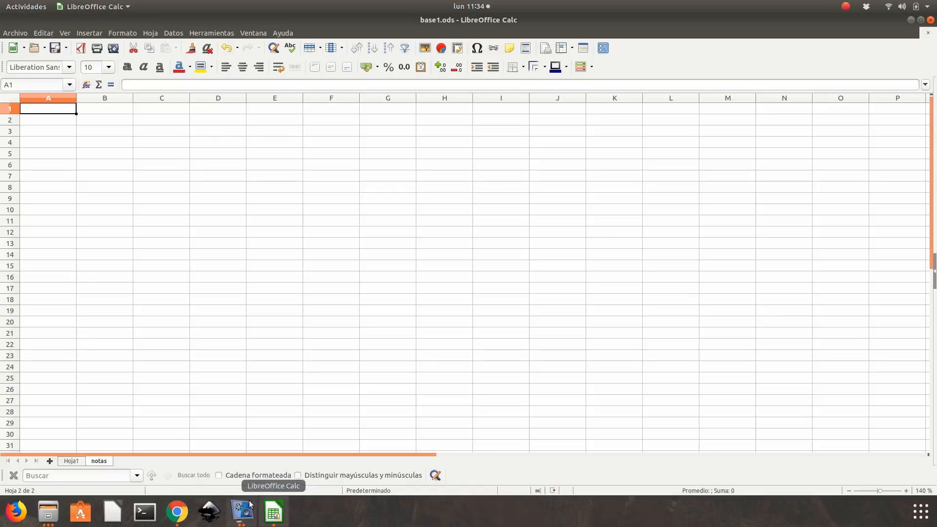
click(71, 461)
double_click(69, 461)
text(base)
key(Return)
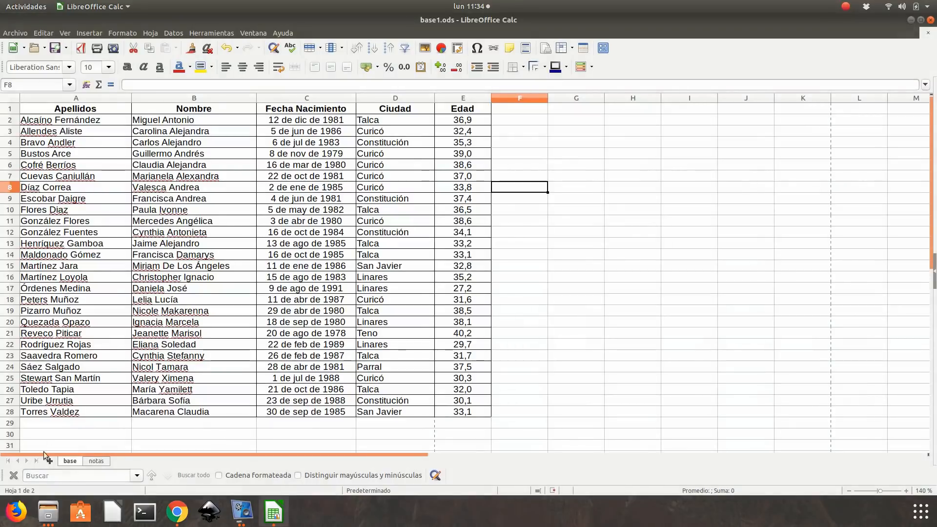
- Open the notas sheet and switch to e1.pdf in Chrome to review the grades table and the tasks that follow it
click(96, 461)
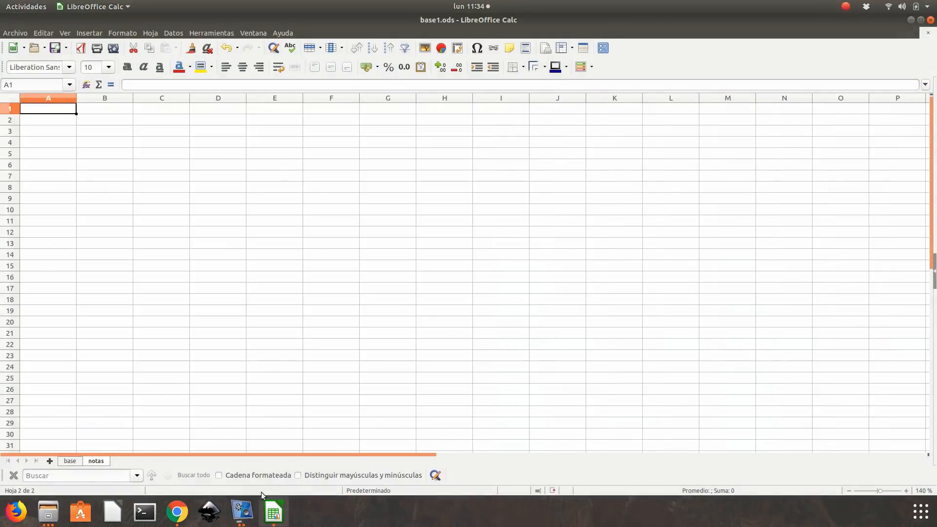
click(177, 512)
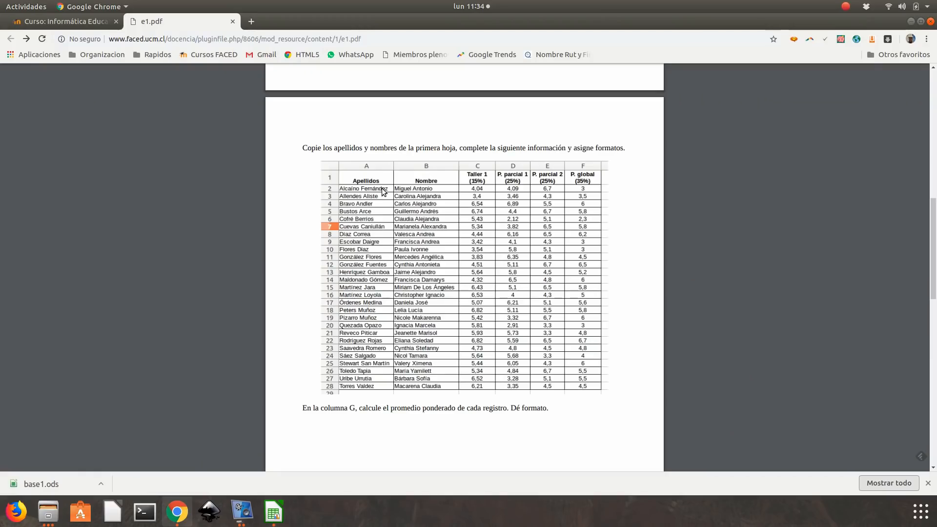
scroll(383, 192, down, 9)
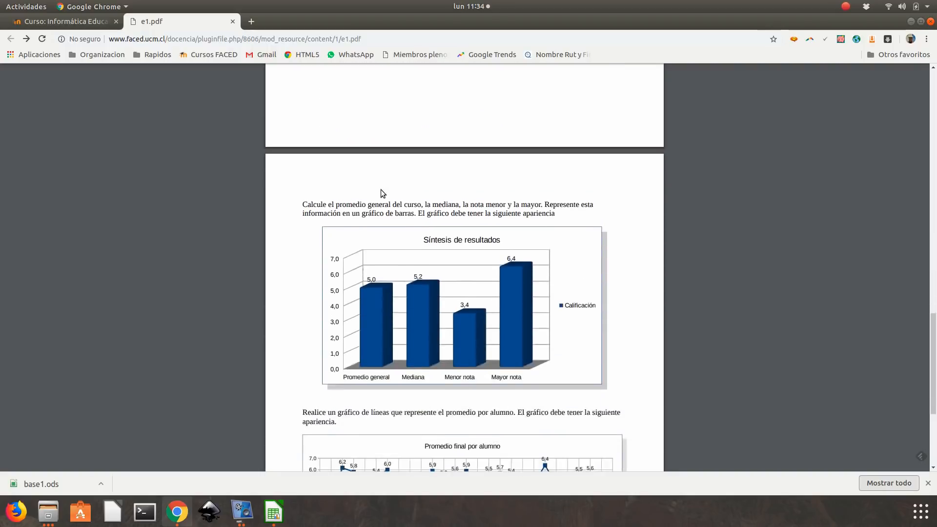
scroll(381, 193, up, 4)
scroll(382, 194, up, 5)
scroll(341, 171, up, 1)
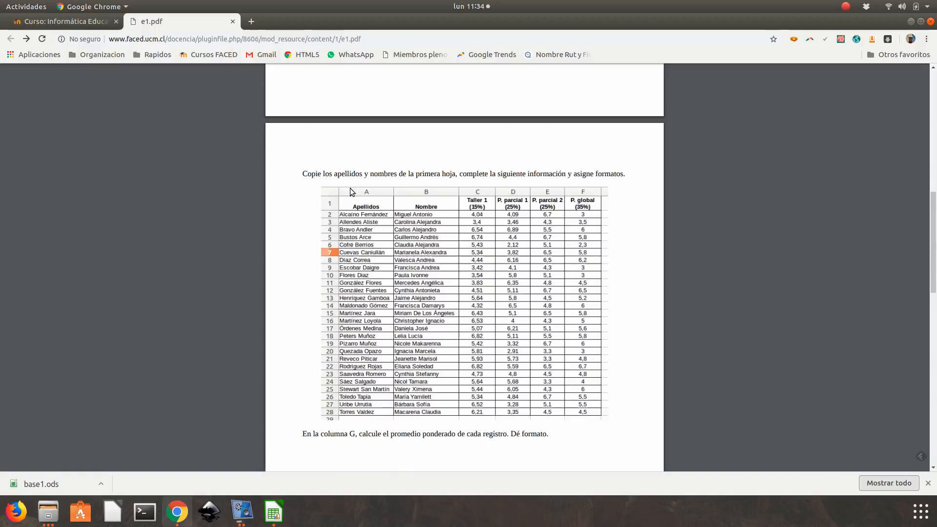
scroll(366, 192, up, 1)
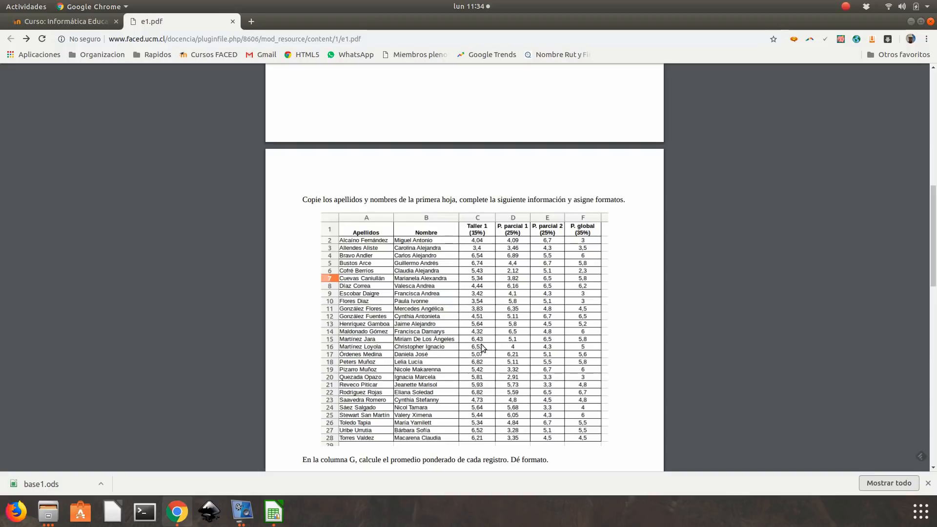
- In LibreOffice Calc, copy A1:B28 from the base sheet to A1 of notas and fit columns A and B to their contents
click(281, 513)
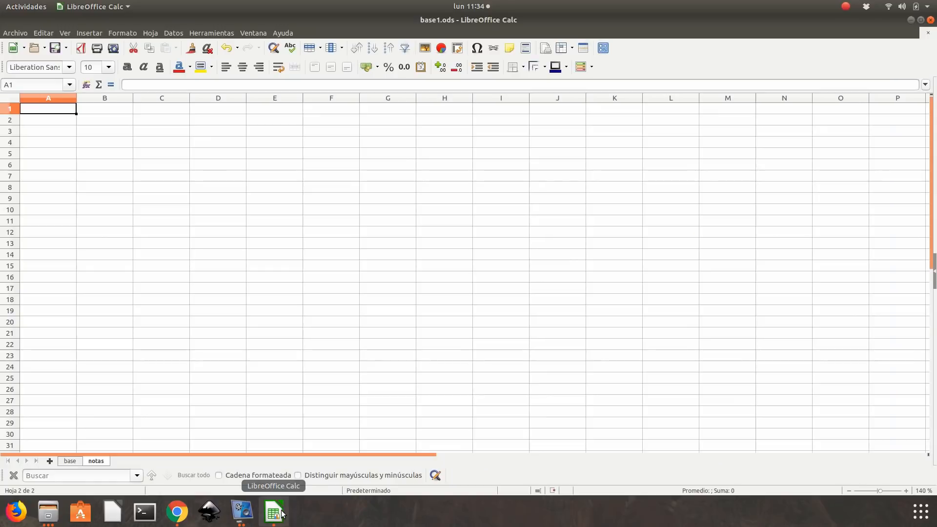
click(76, 463)
drag(85, 113, 206, 415)
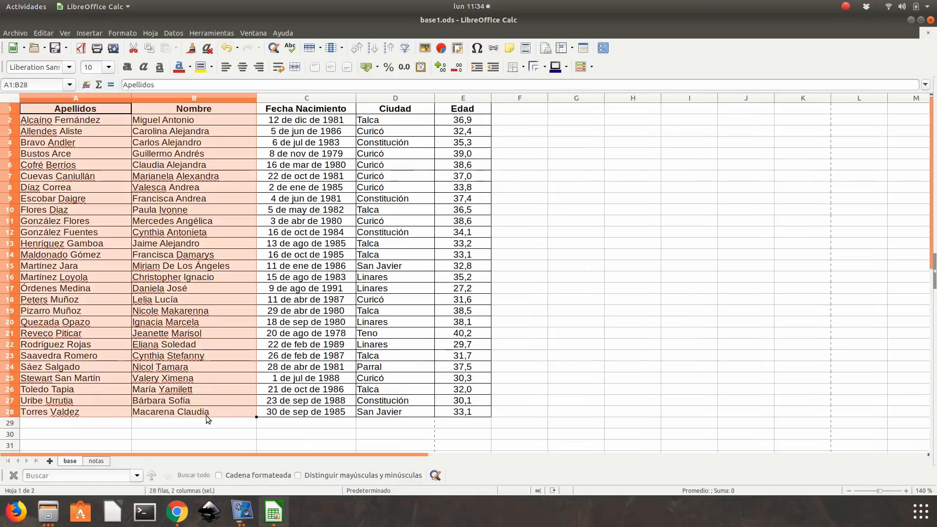
key(ctrl+c)
click(97, 461)
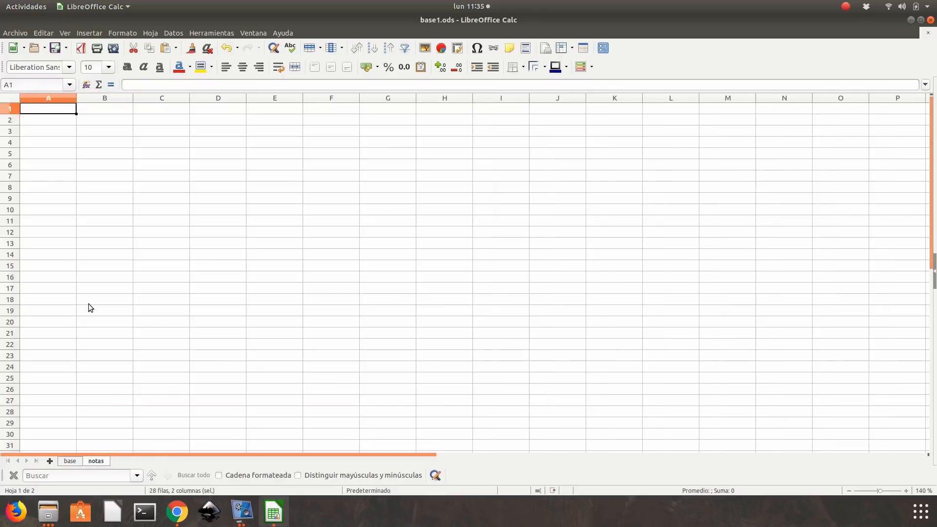
key(ctrl+v)
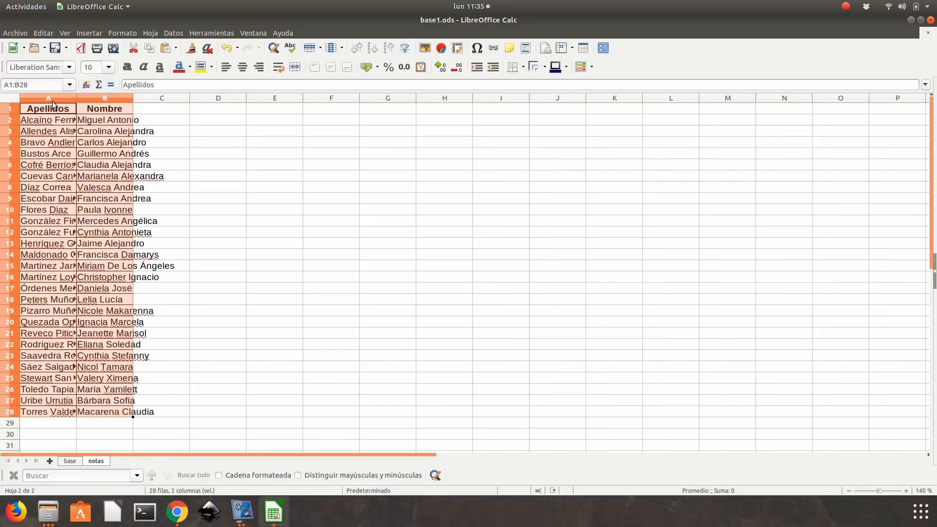
drag(51, 101, 99, 101)
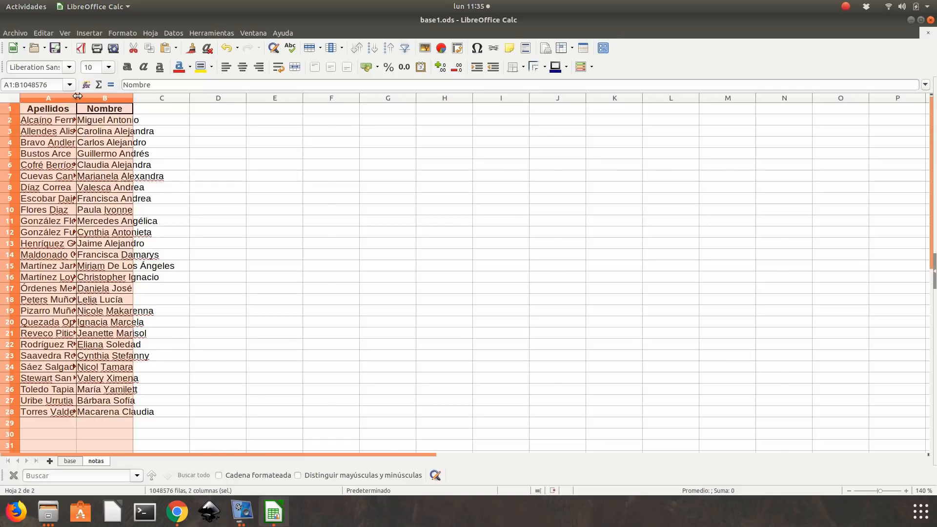
double_click(76, 102)
- Check the first grade heading in the Chrome PDF and enter Taller1 (15%) in C1 of the notas sheet
click(236, 106)
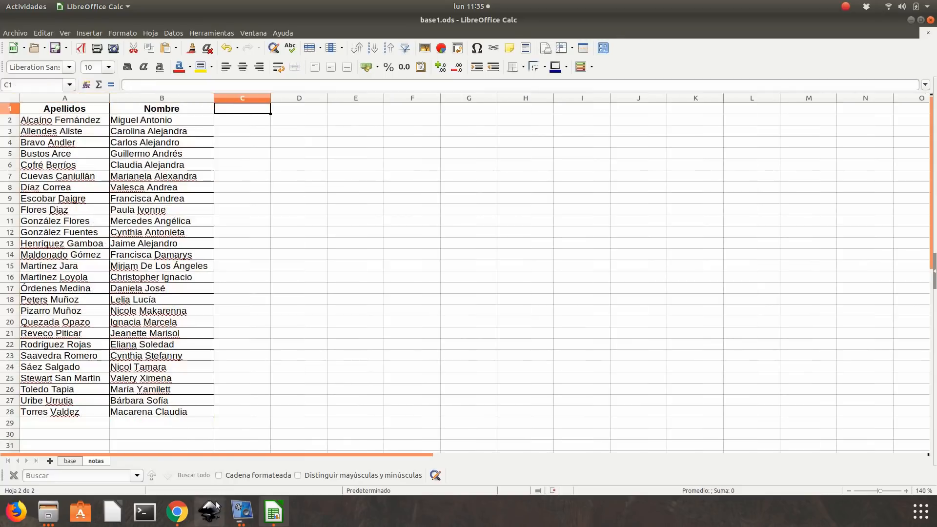
click(175, 512)
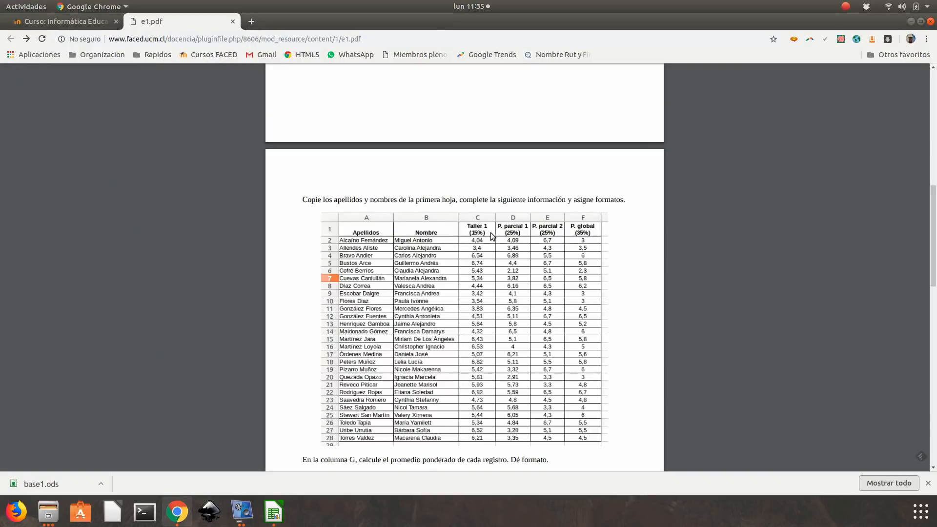
key(alt+Tab)
text(Taller)
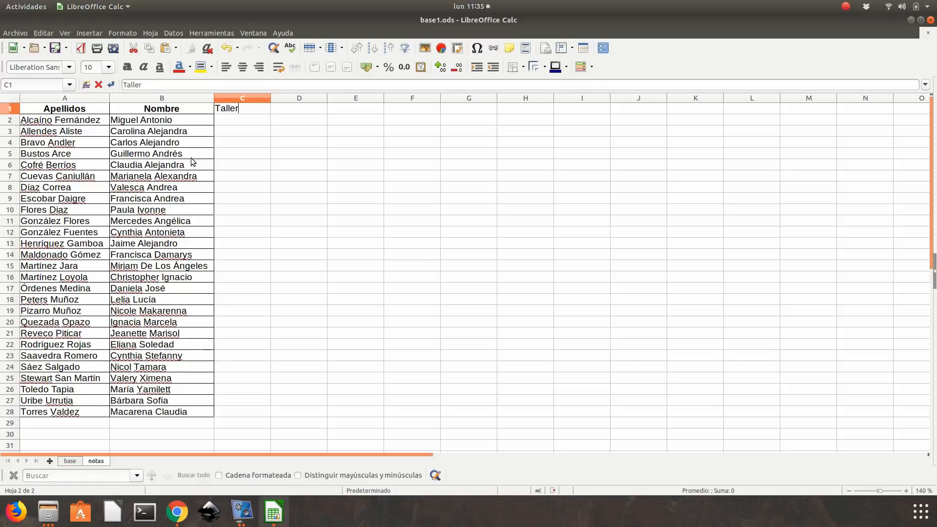
text(1 (15%)
key(Tab)
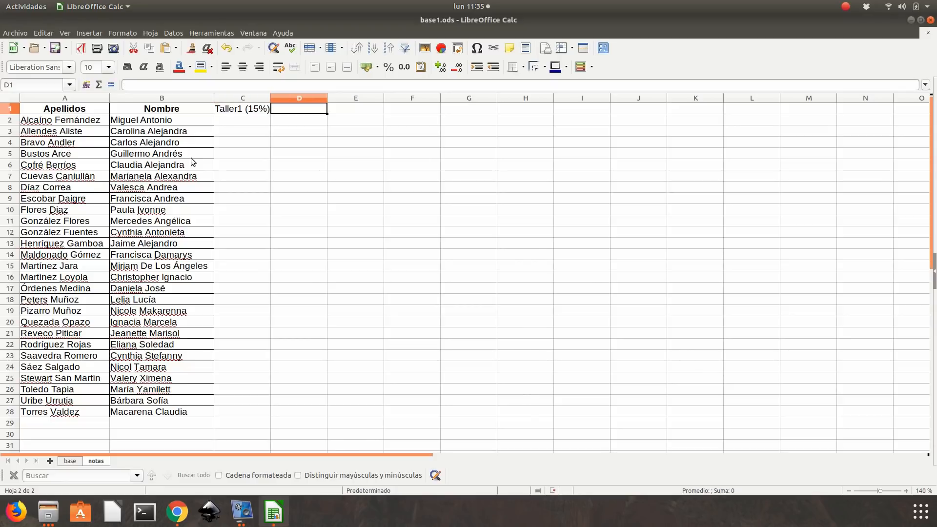
- Check the second grade heading in the Chrome PDF and enter P. parcial1 (25%) in D1 of the notas sheet
key(alt+Tab)
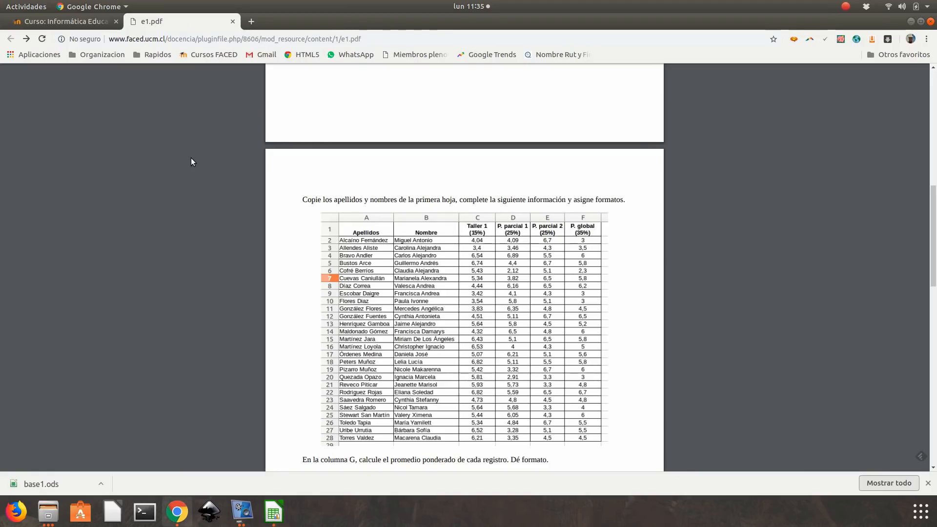
key(alt+Tab)
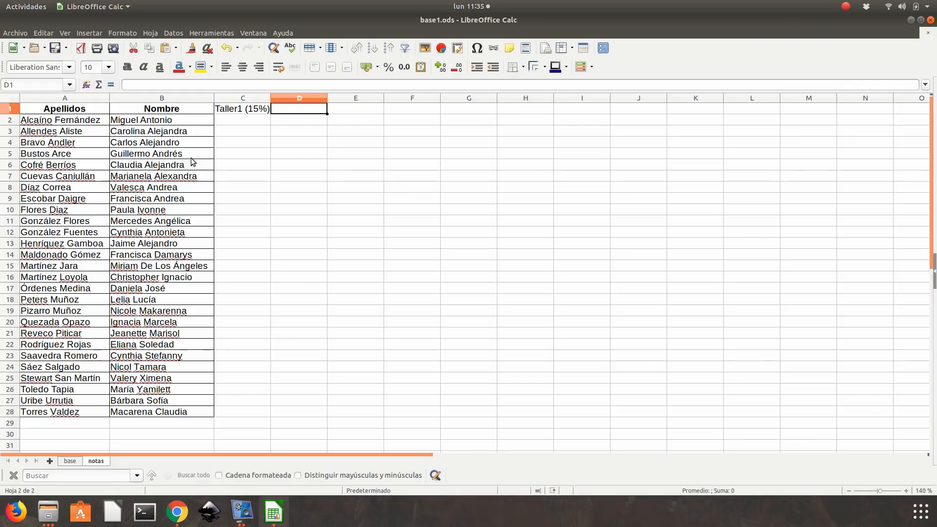
text(P. parcial1 )
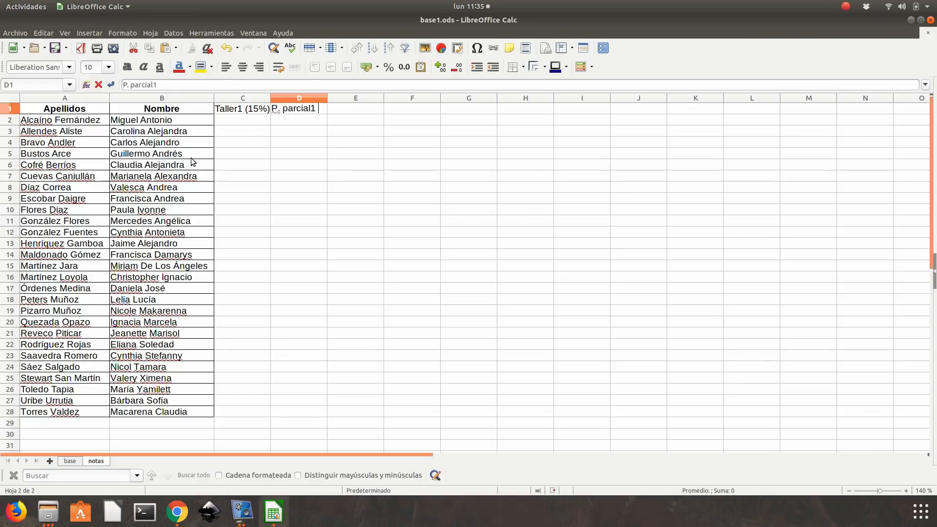
text((25%))
key(Return)
- Check the third grade heading in the Chrome PDF and enter P. Parcial2 (25%) in E1 of the notas sheet
key(alt+Tab)
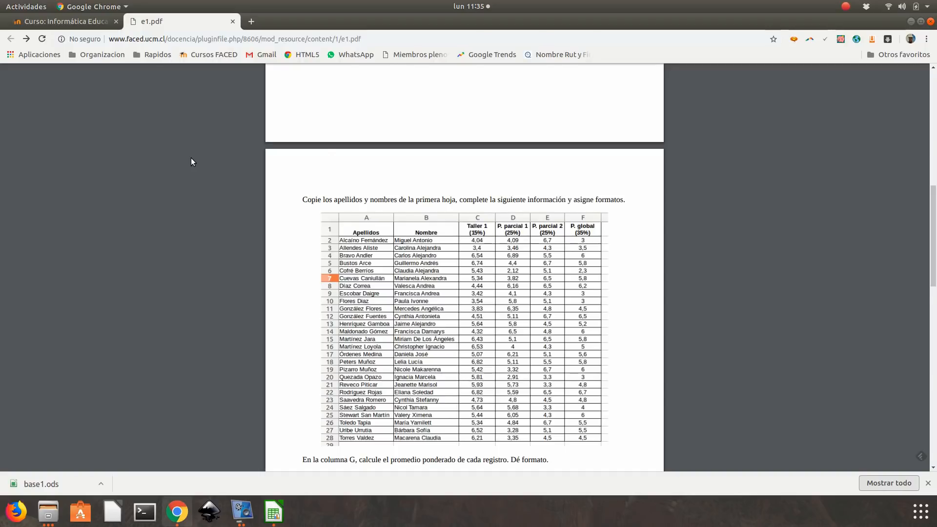
key(alt+Tab)
key(Up)
key(Right)
text(P)
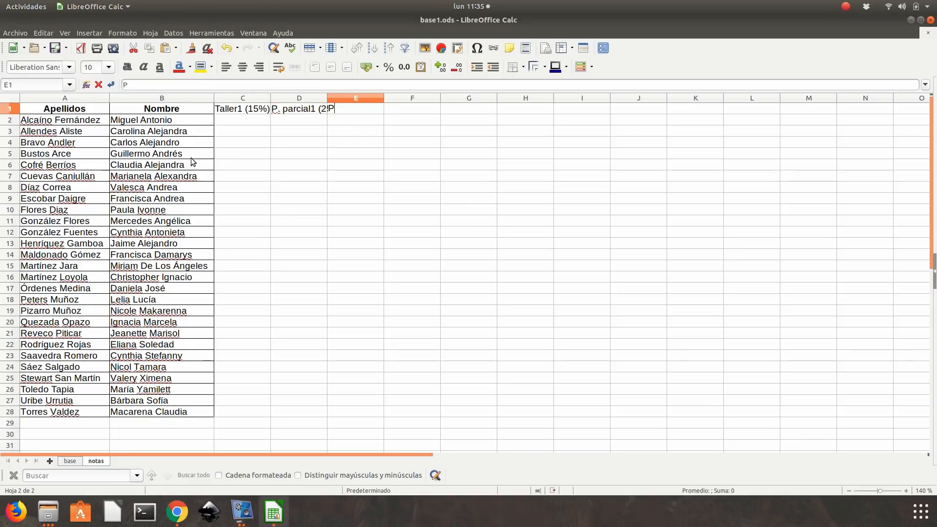
text(. Parcial2 ()
text(25%))
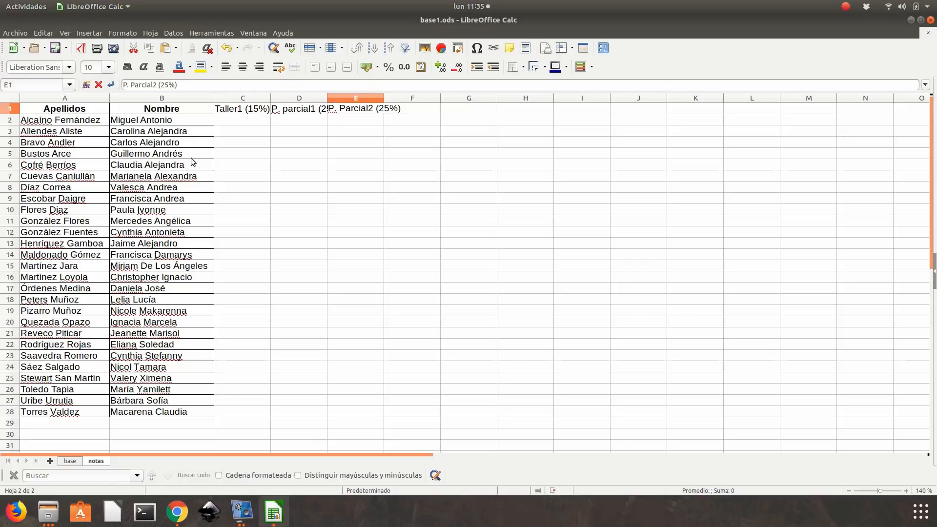
key(Return)
- Check the fourth grade heading in the Chrome PDF and enter P. Global (35%) in F1 of the notas sheet
key(alt+Tab)
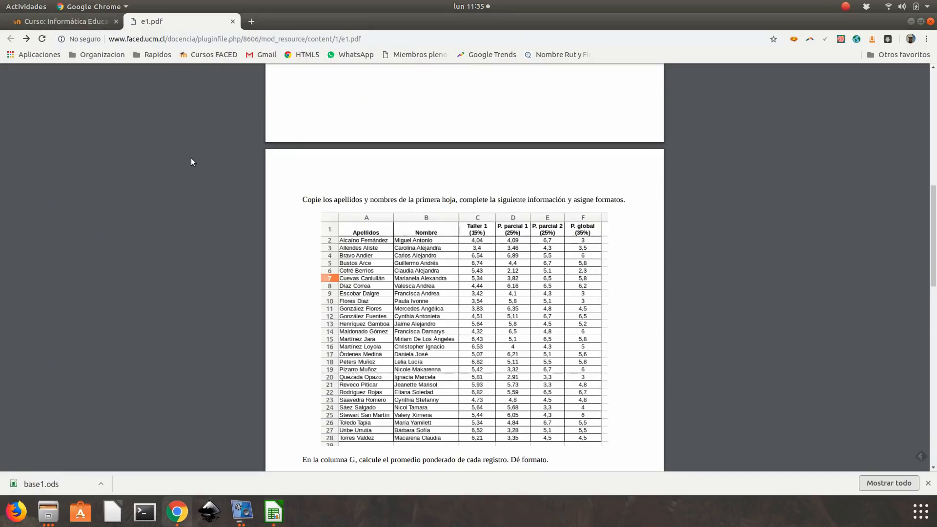
key(alt+Tab)
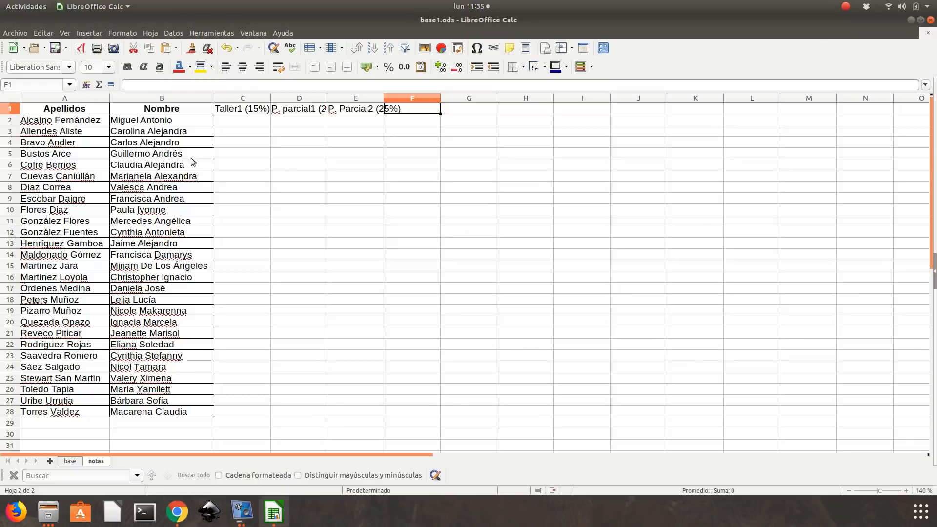
text(P. Global)
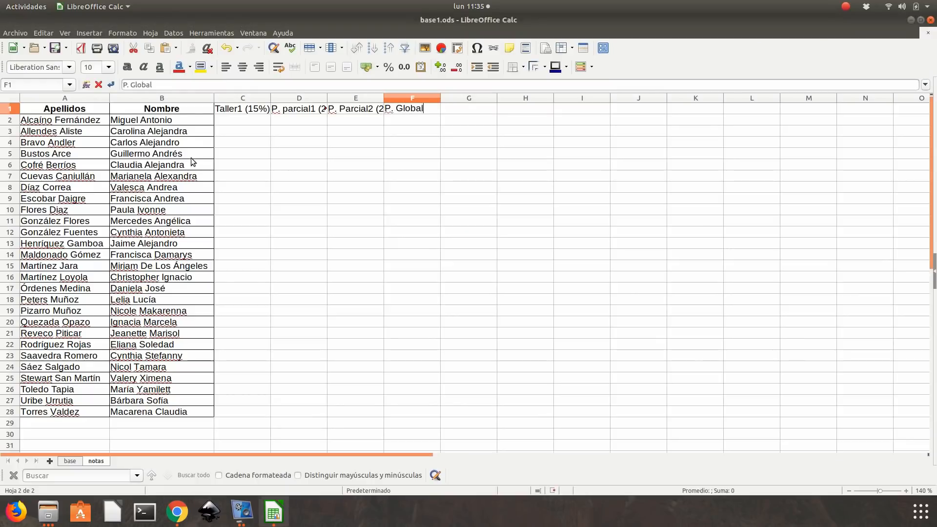
text( (35%)
key(Return)
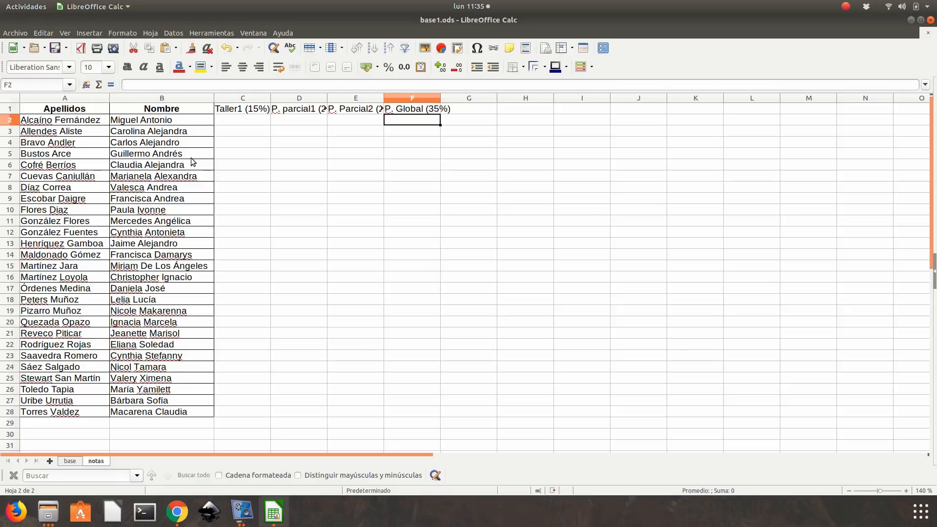
- Check the heading format in the Chrome PDF, and in LibreOffice Calc make row 1 two lines tall with A1:G1 in bold
key(Left)
key(Left)
key(Left)
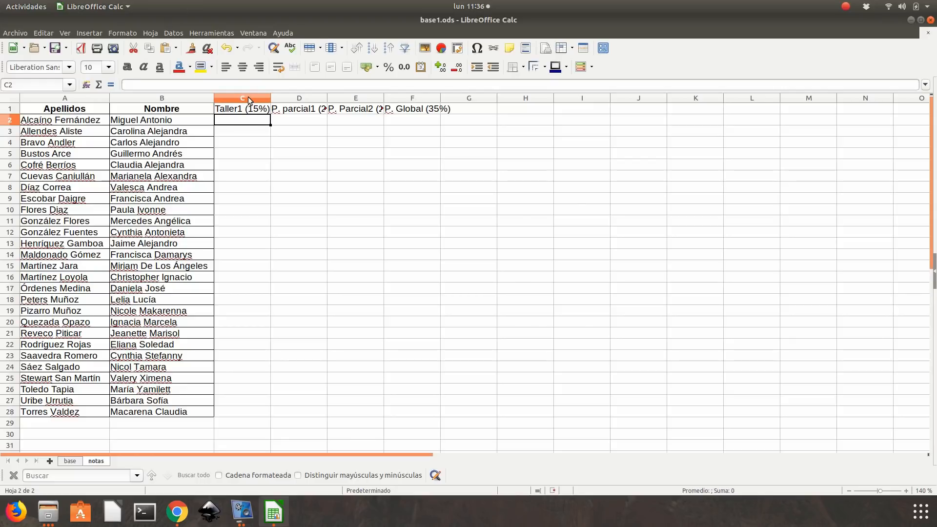
key(alt+Tab)
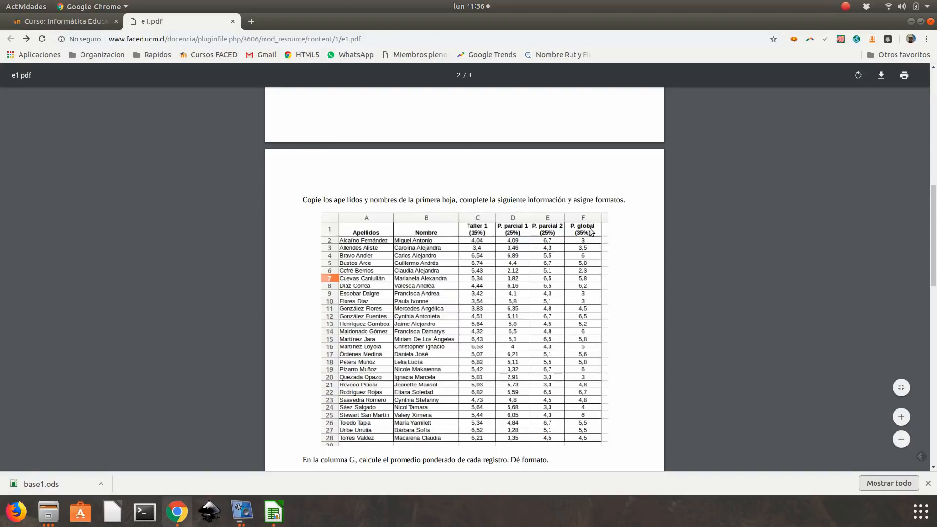
key(alt+Tab)
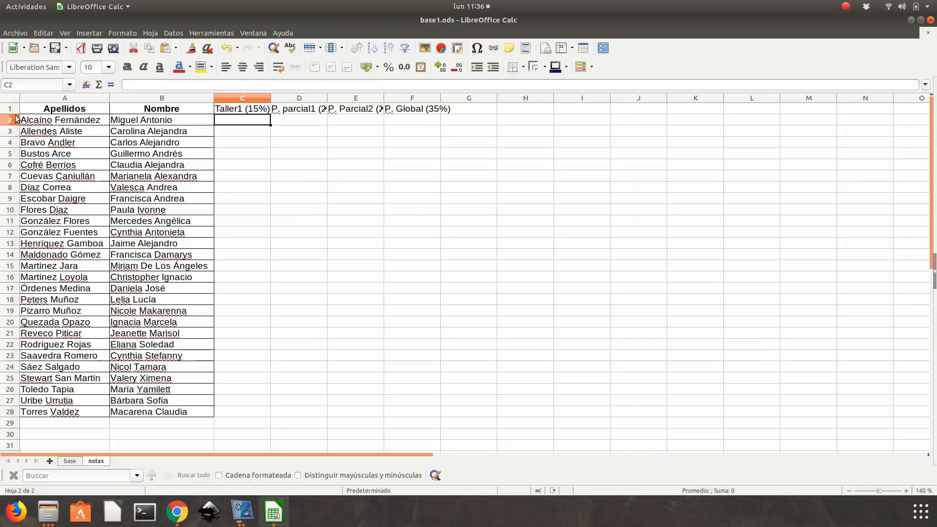
drag(16, 114, 466, 102)
click(57, 119)
click(128, 67)
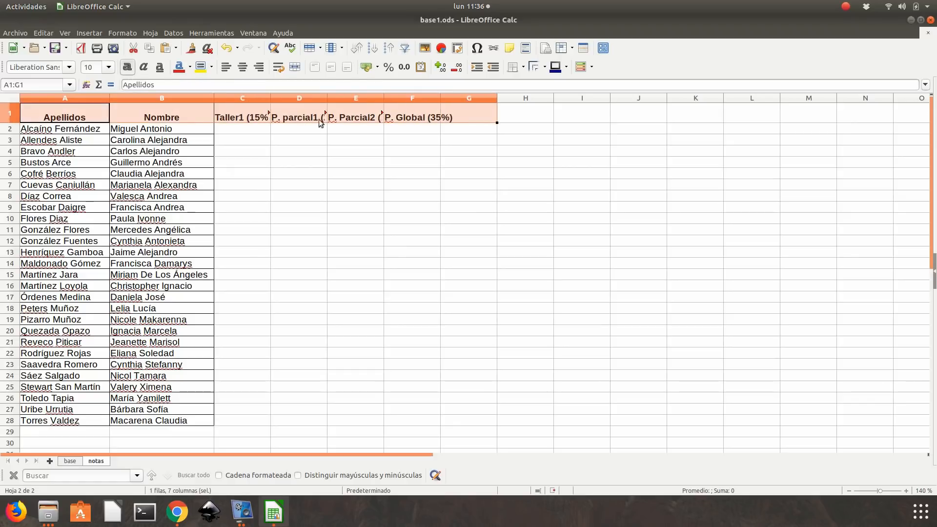
drag(10, 123, 11, 127)
- Set the headings in A1:G1 to wrap text automatically and center them horizontally
click(118, 34)
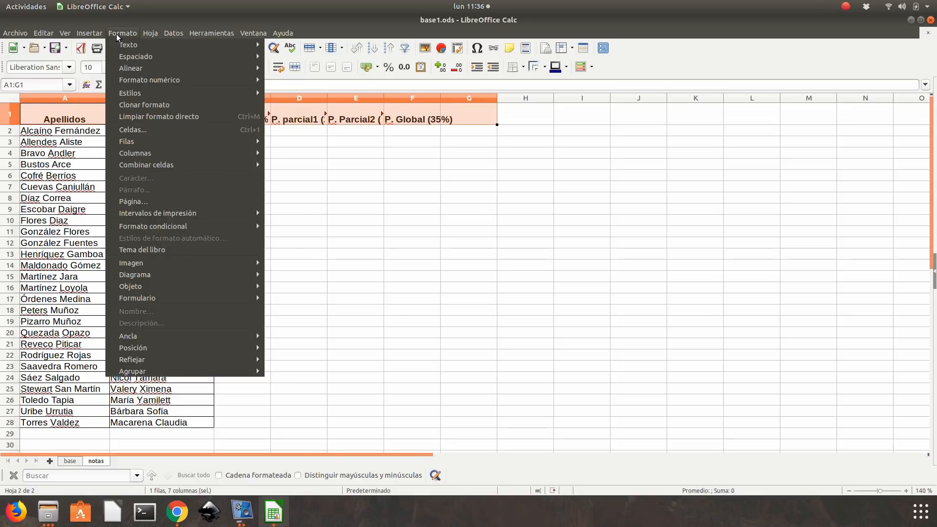
click(146, 130)
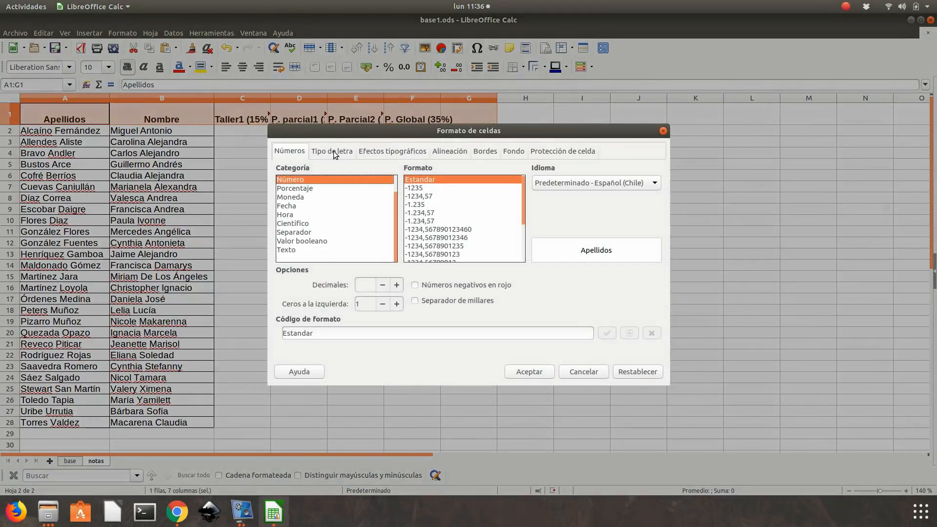
click(451, 151)
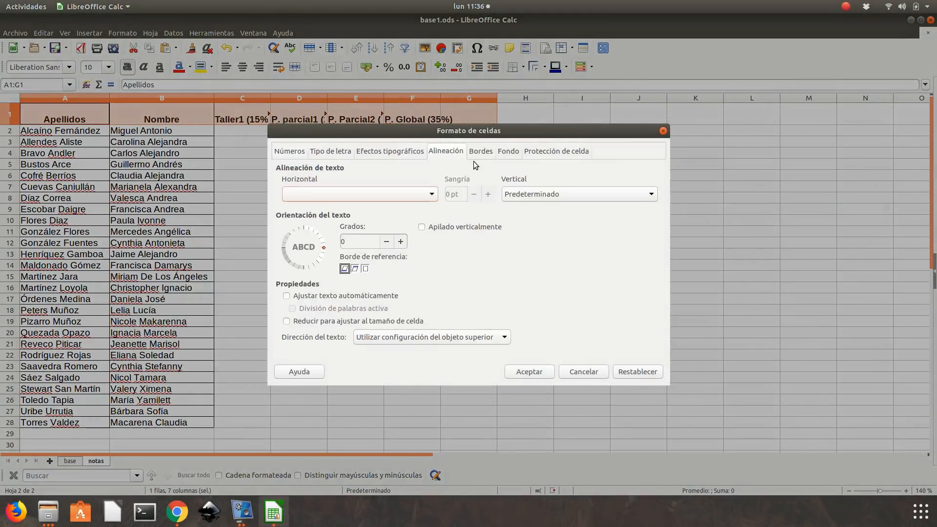
click(334, 296)
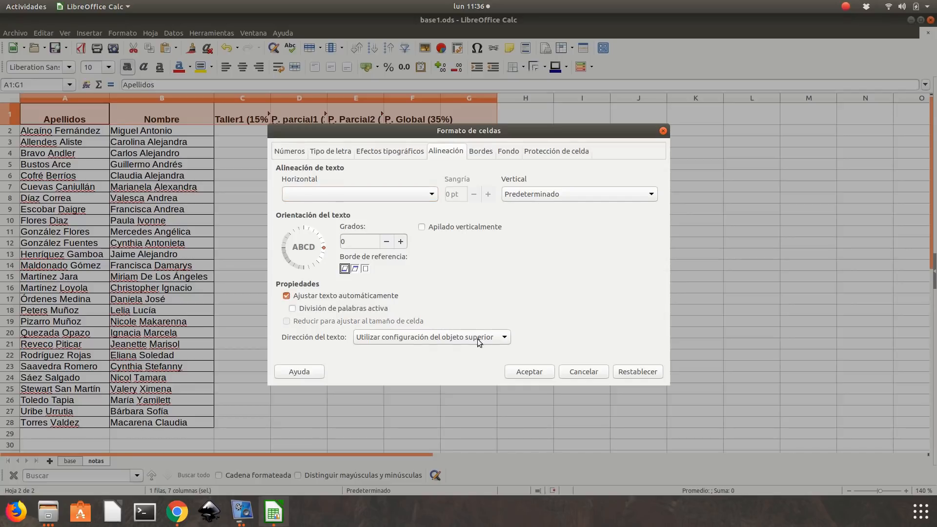
click(529, 372)
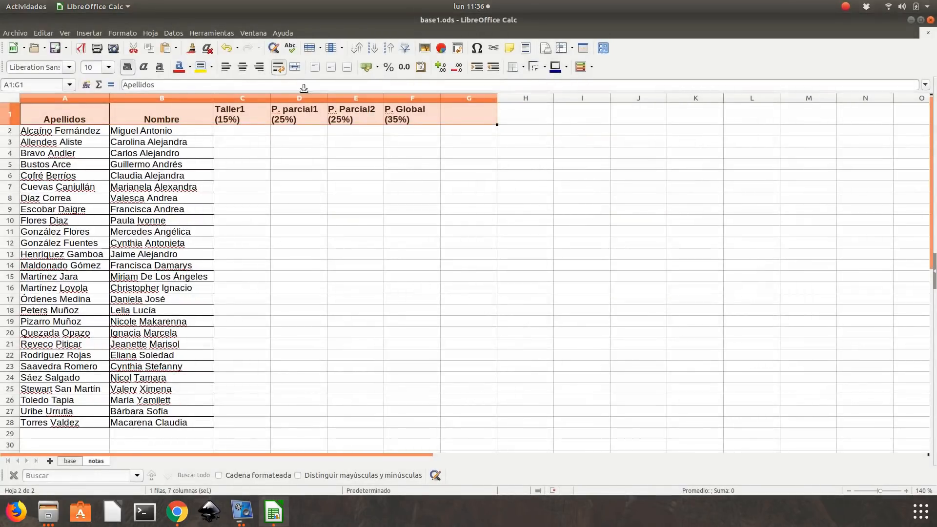
click(243, 69)
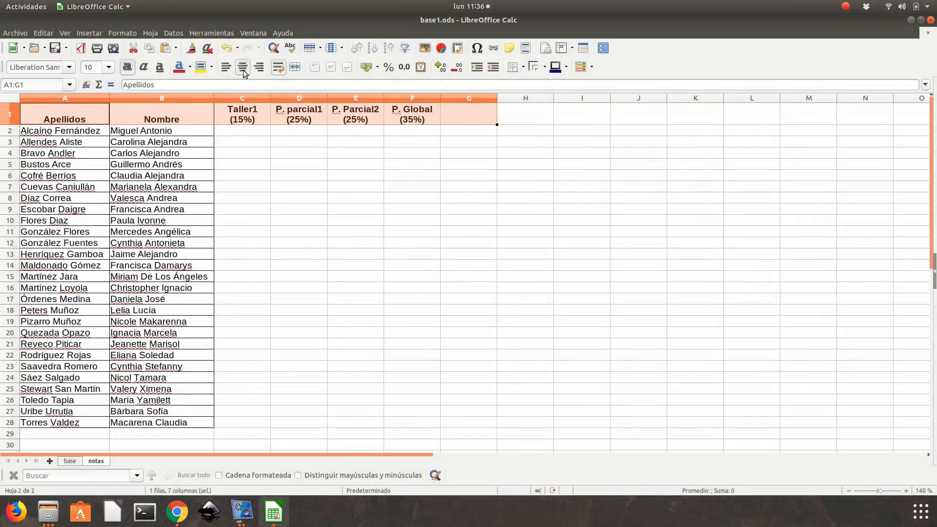
click(359, 151)
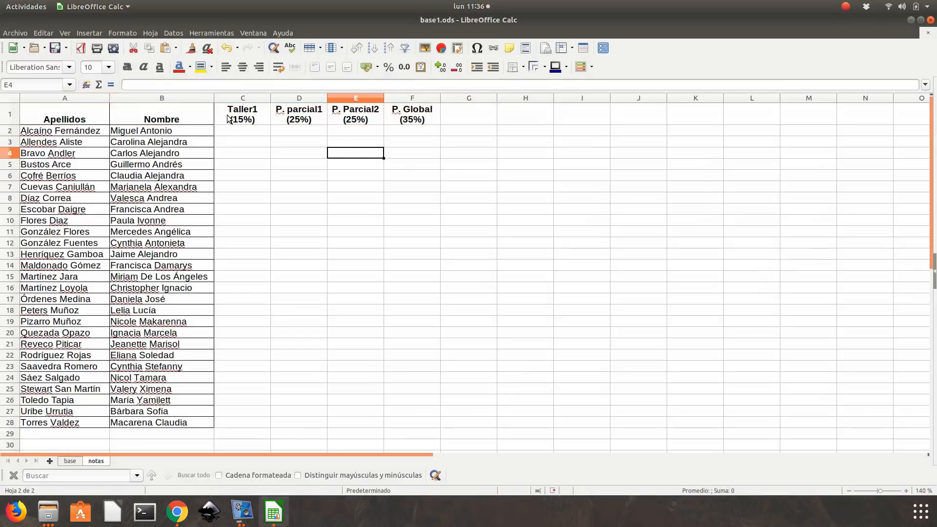
- Apply borders around and between all cells of the grade table range C1:F28
drag(233, 117, 412, 418)
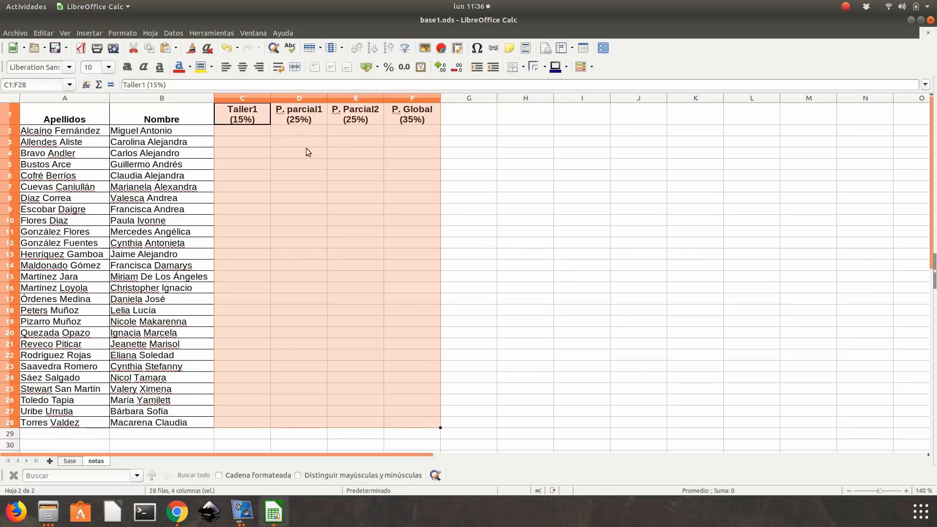
click(522, 67)
click(551, 117)
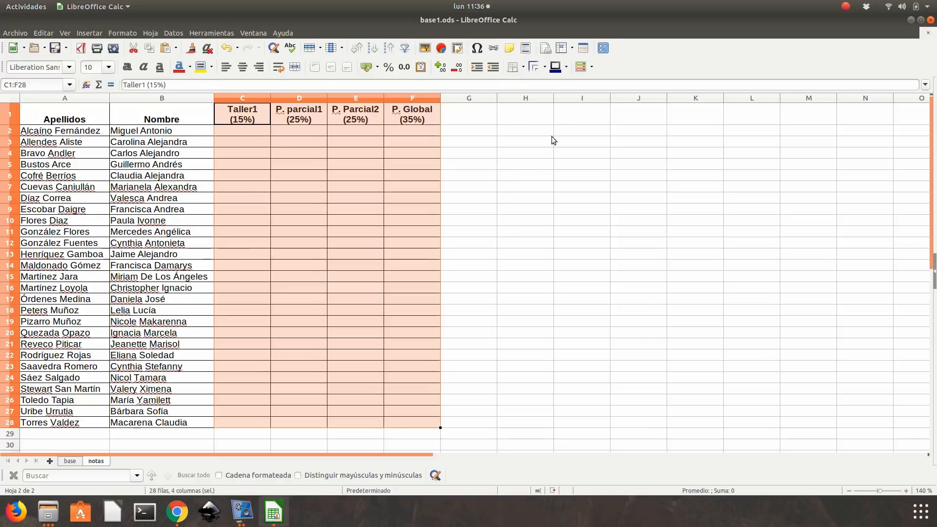
click(548, 177)
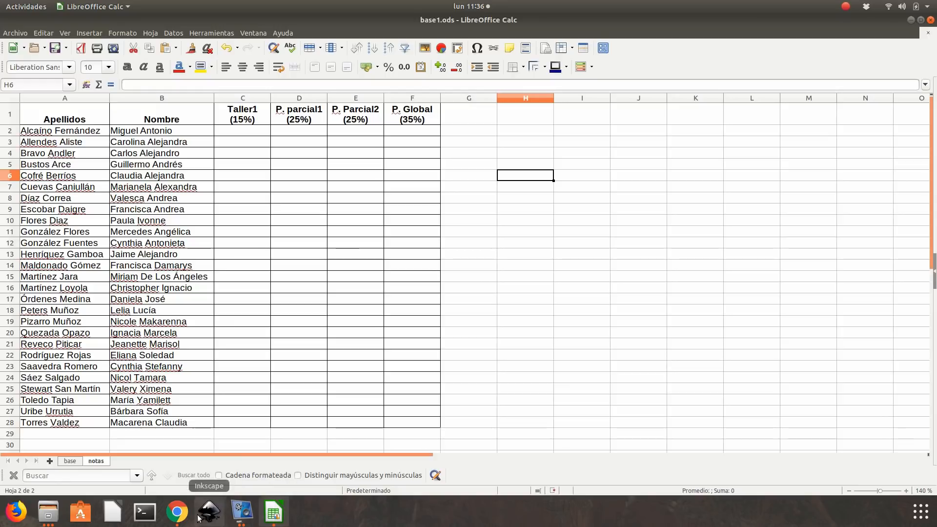
click(176, 511)
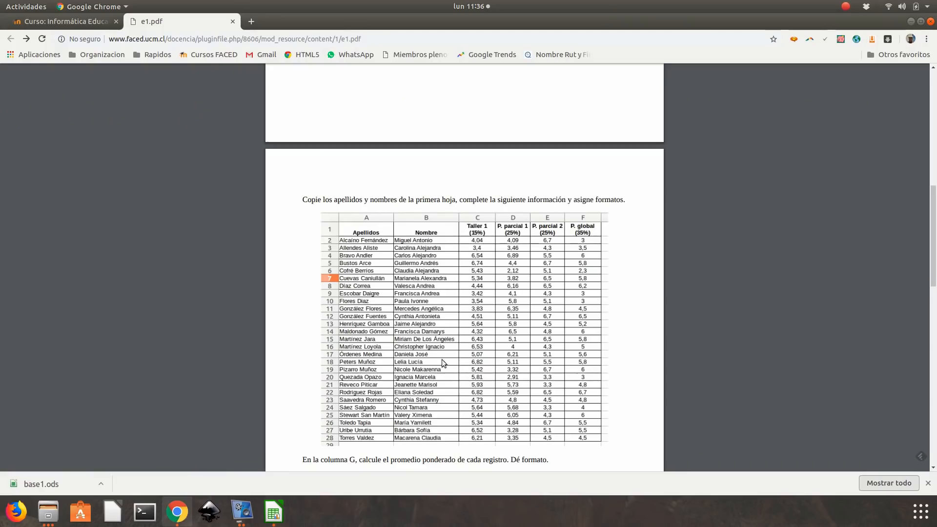
click(274, 513)
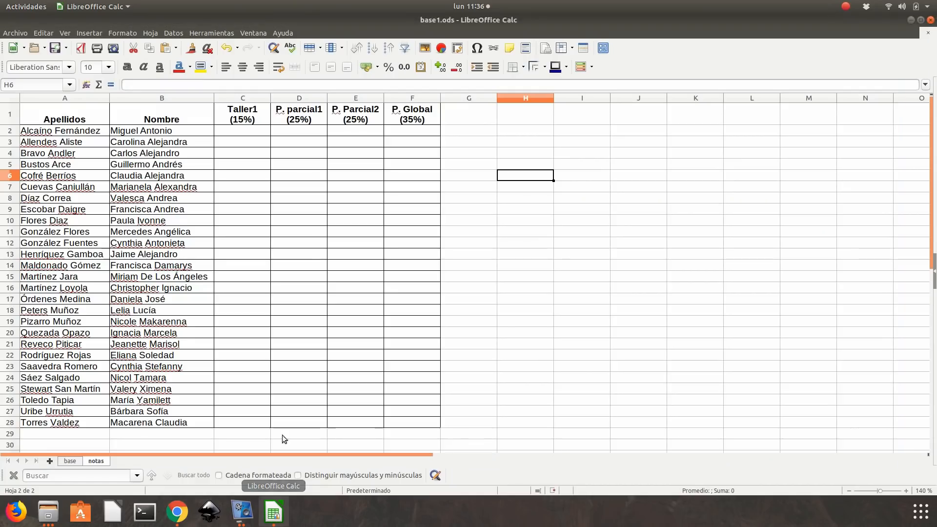
click(242, 513)
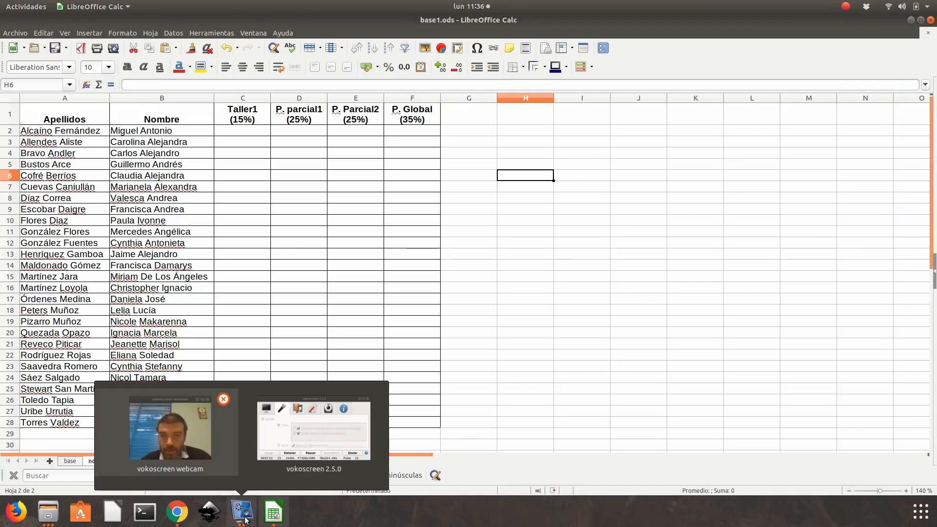
click(300, 438)
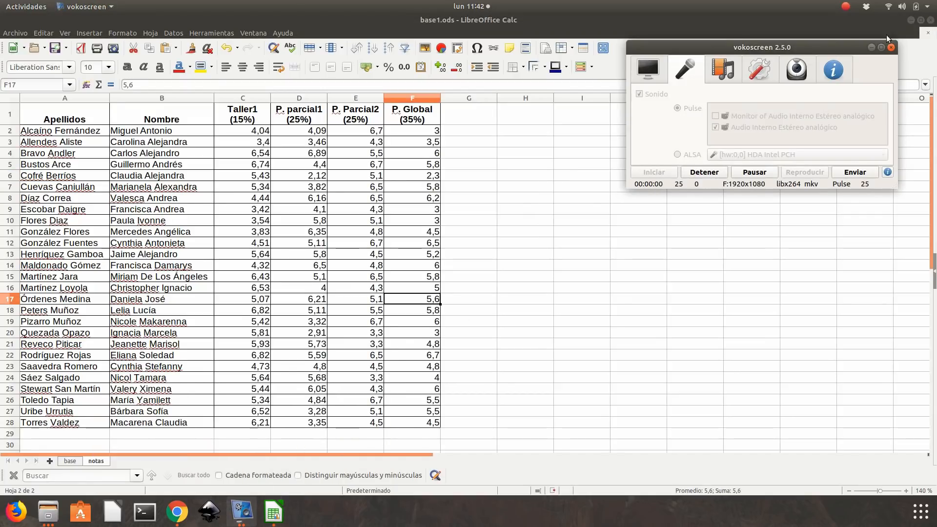
click(872, 47)
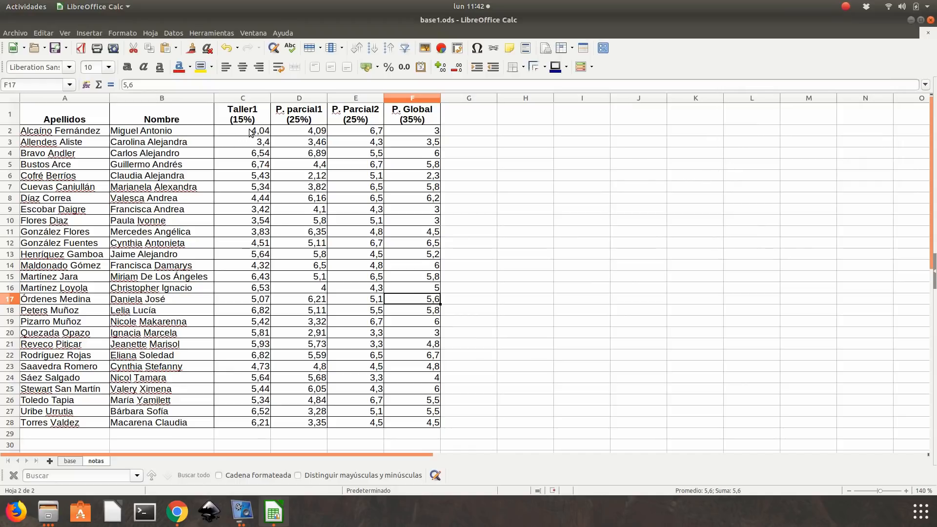
- Center the grades in C2:F28 horizontally and switch to e1.pdf in Chrome to read the task below the grades table
drag(249, 133, 390, 425)
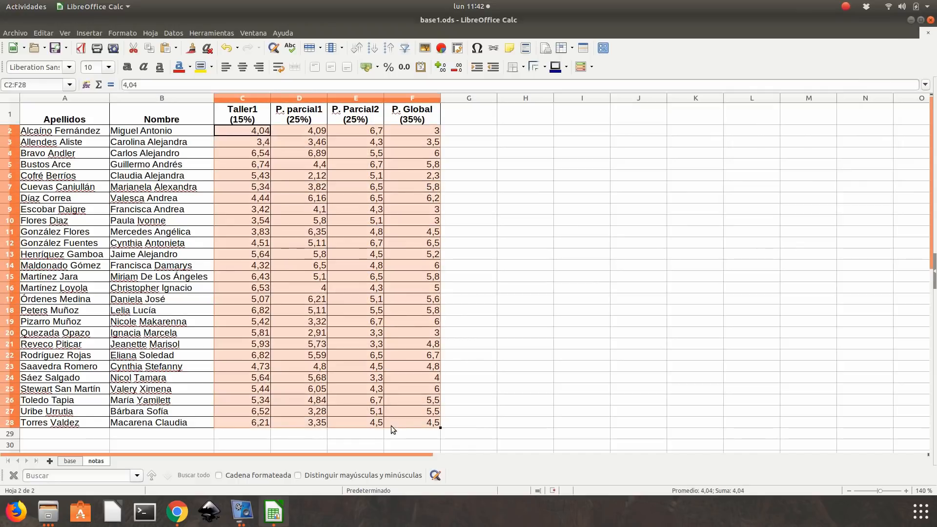
click(242, 67)
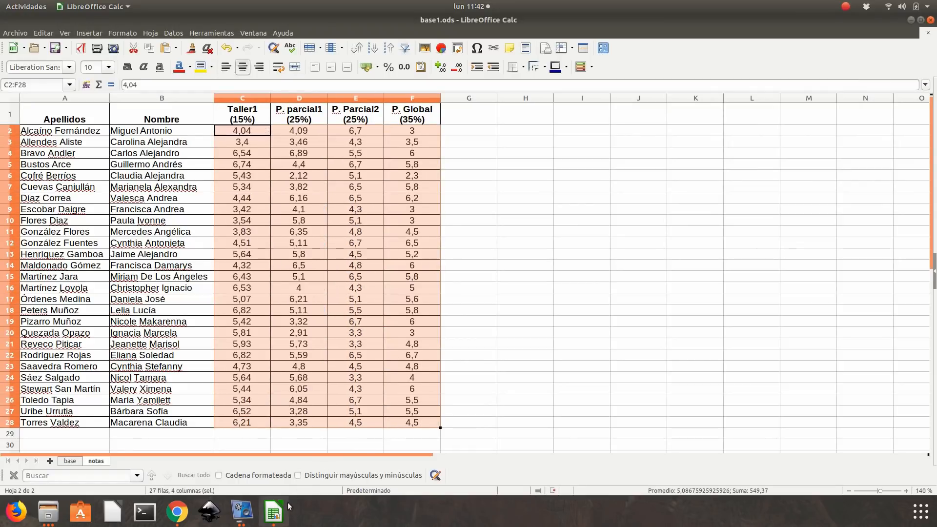
click(177, 510)
scroll(502, 309, down, 6)
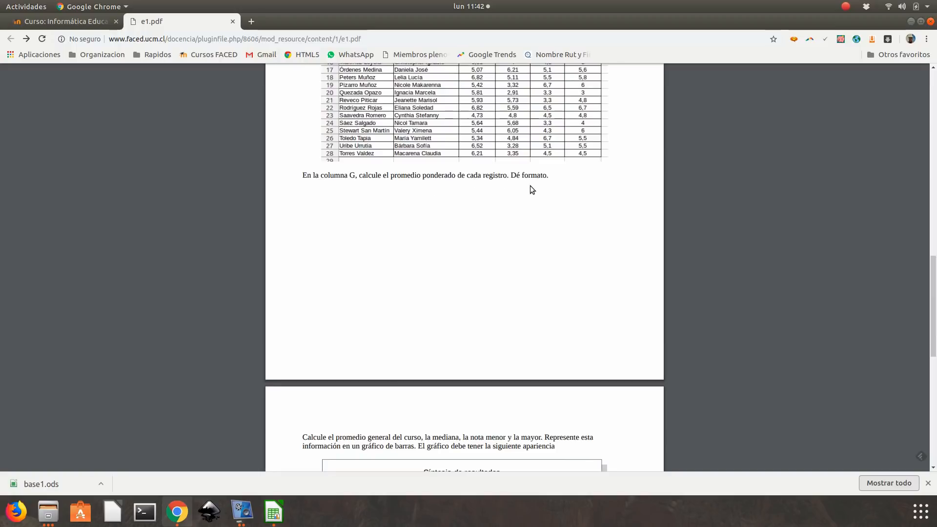
scroll(534, 188, up, 4)
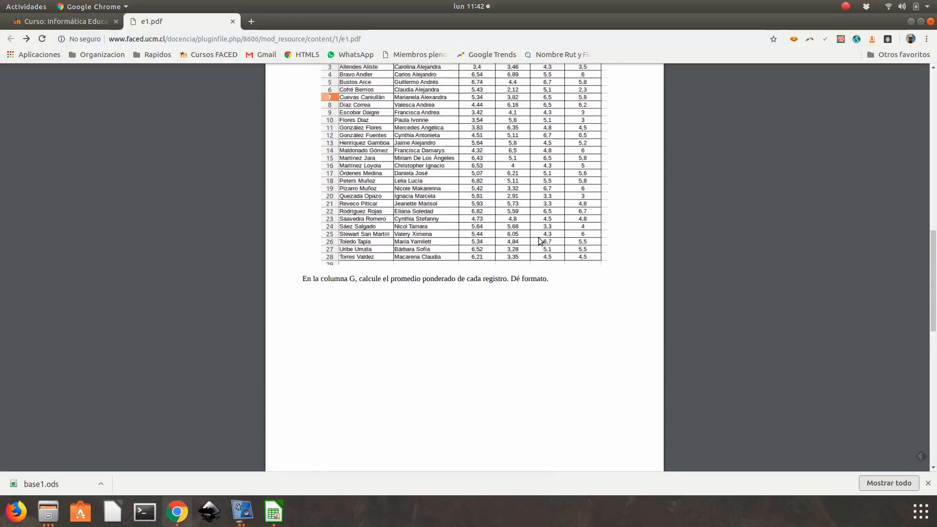
- Return to LibreOffice Calc and enter the heading Prom. Ponderado in G1 of the notas sheet
click(276, 513)
click(466, 118)
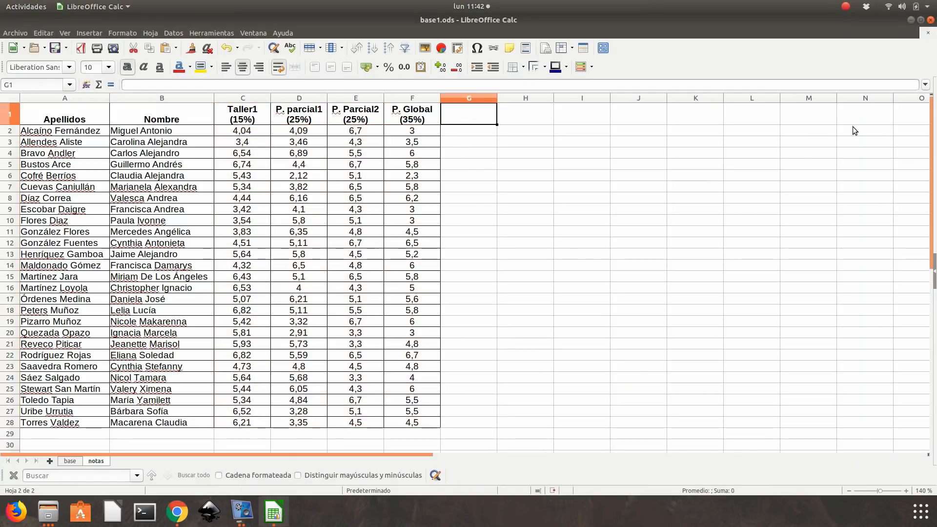
text(Pro)
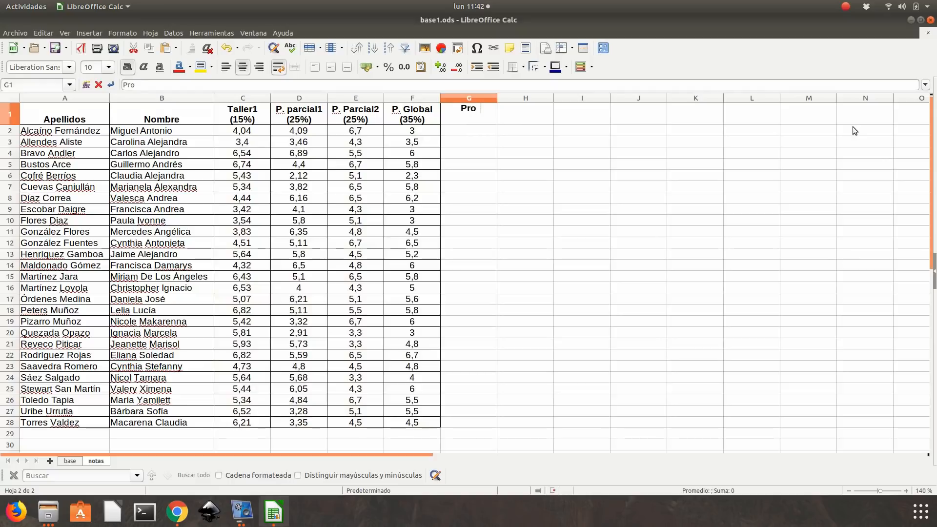
text(m. Ponderado)
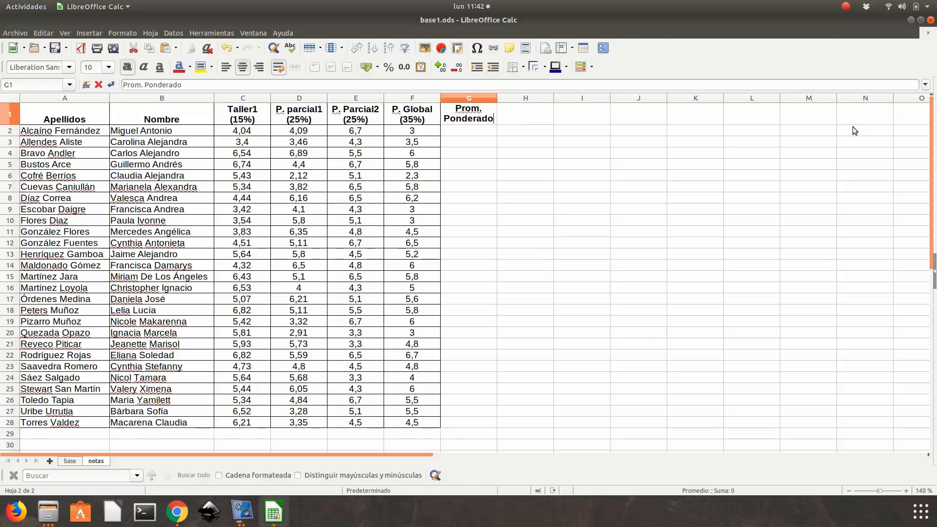
key(Return)
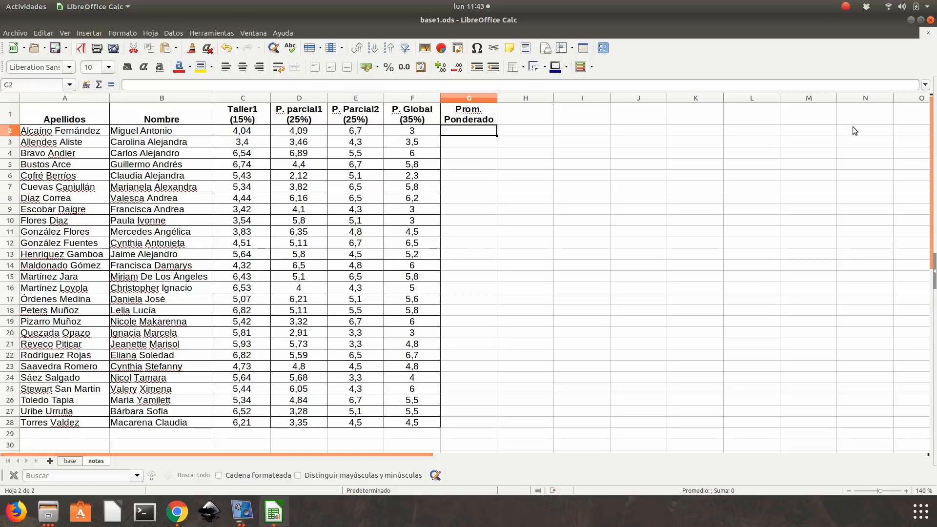
- Enter the weighted average formula =C2*15%+D2*25%+E2*25%+F2*35% in G2 and fill it down through G28
text(=)
click(232, 133)
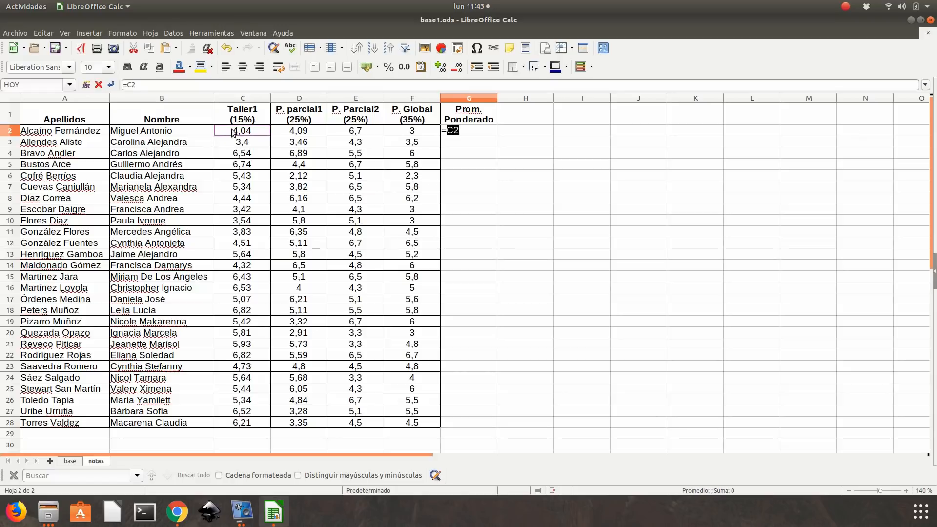
text(*15%+)
click(318, 133)
text(*25%+)
click(345, 131)
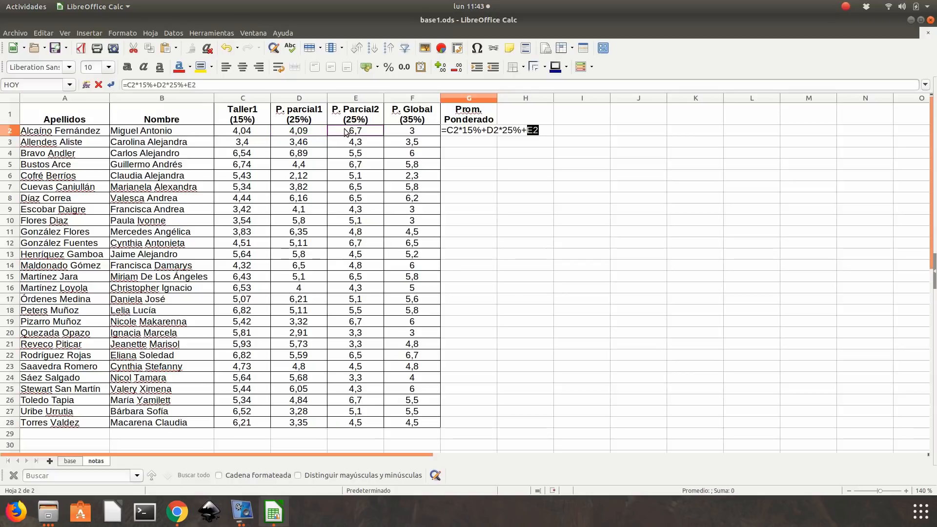
text(*25%+)
click(397, 132)
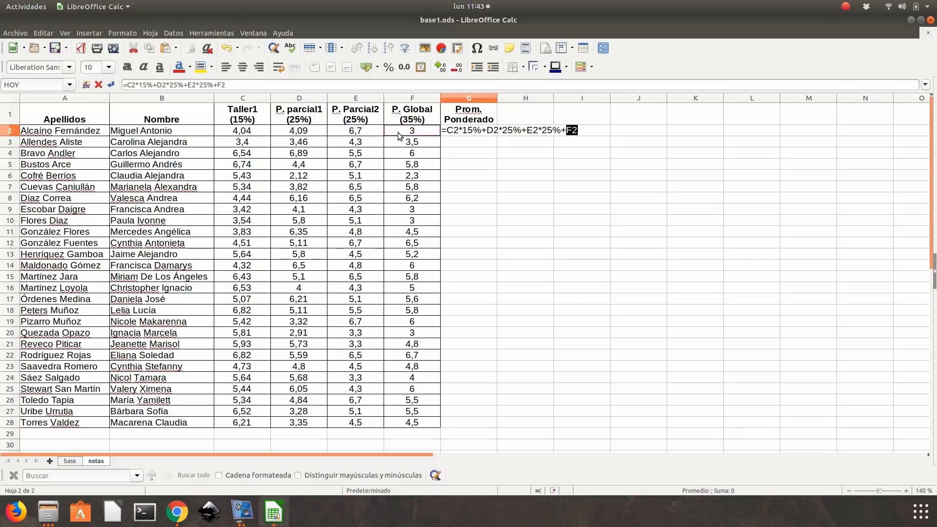
text(*35%)
key(Return)
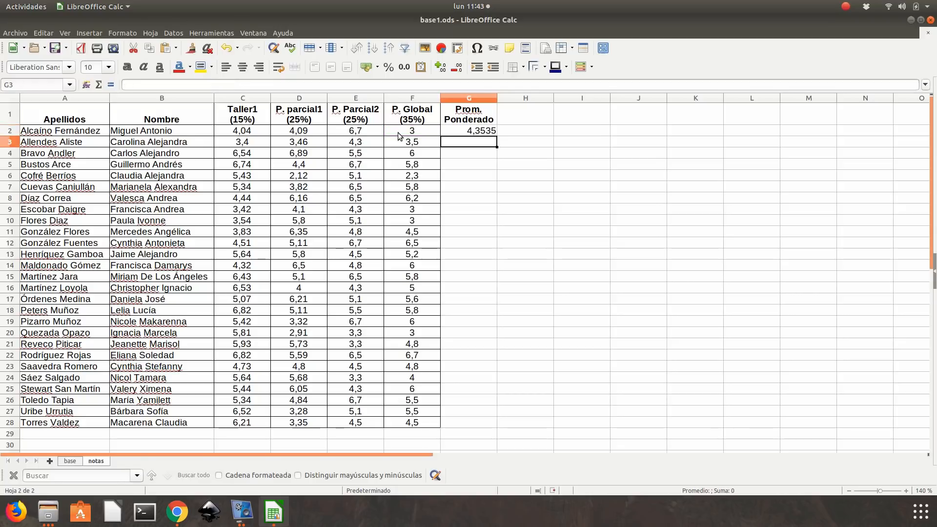
click(467, 130)
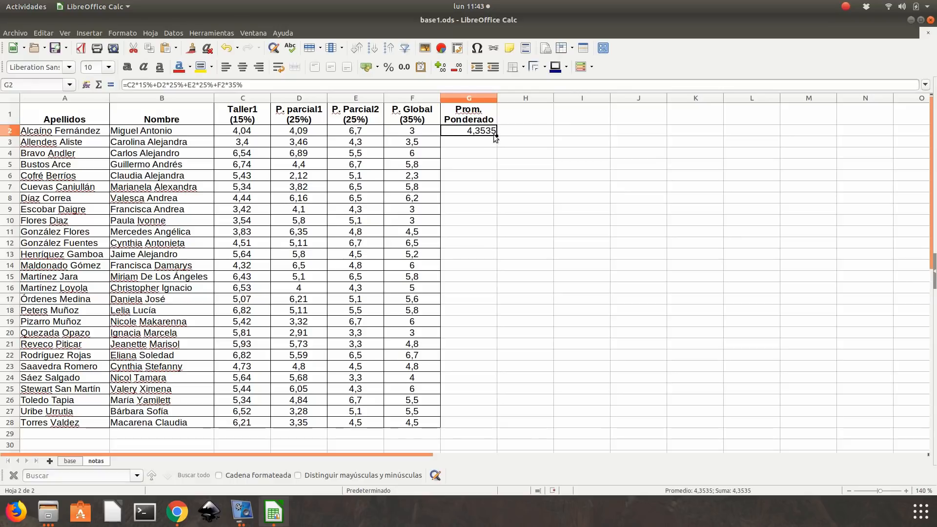
drag(496, 135, 487, 426)
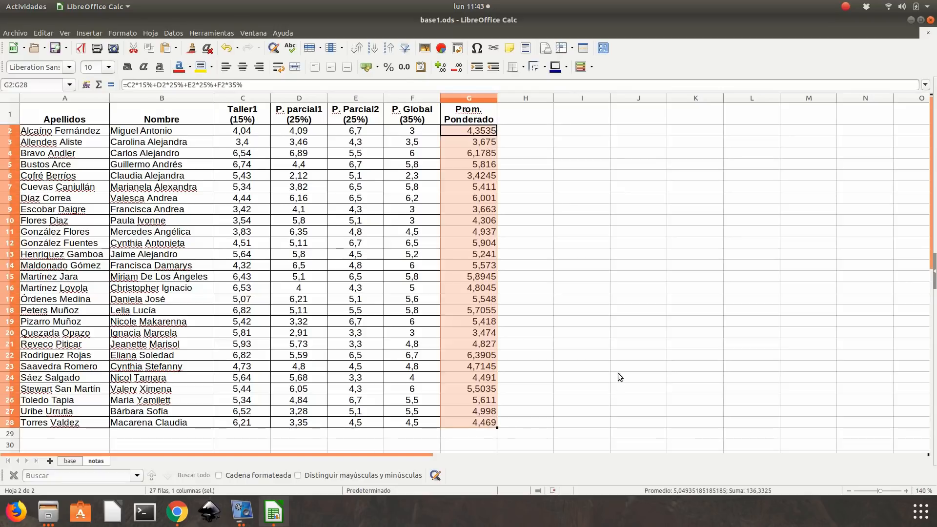
- Show the weighted averages in G2:G28 with two decimal places and center them horizontally
click(453, 72)
click(453, 71)
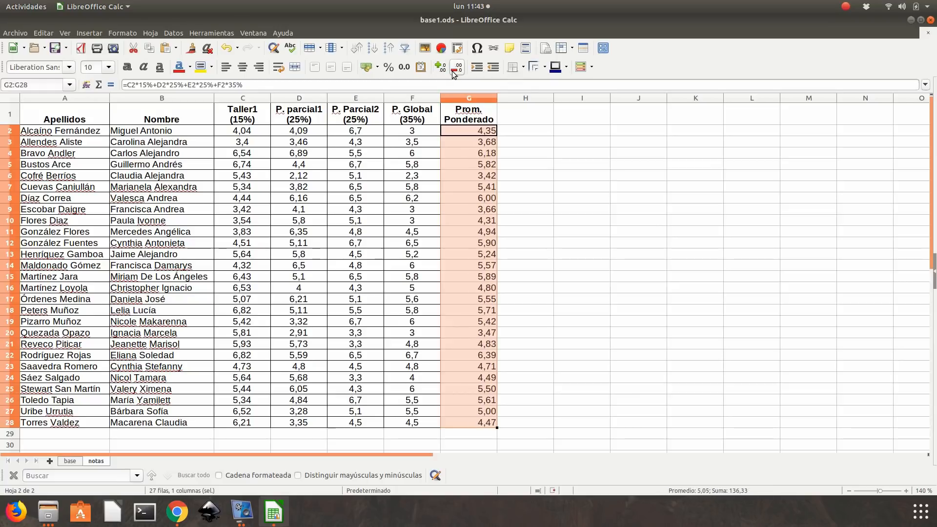
click(243, 69)
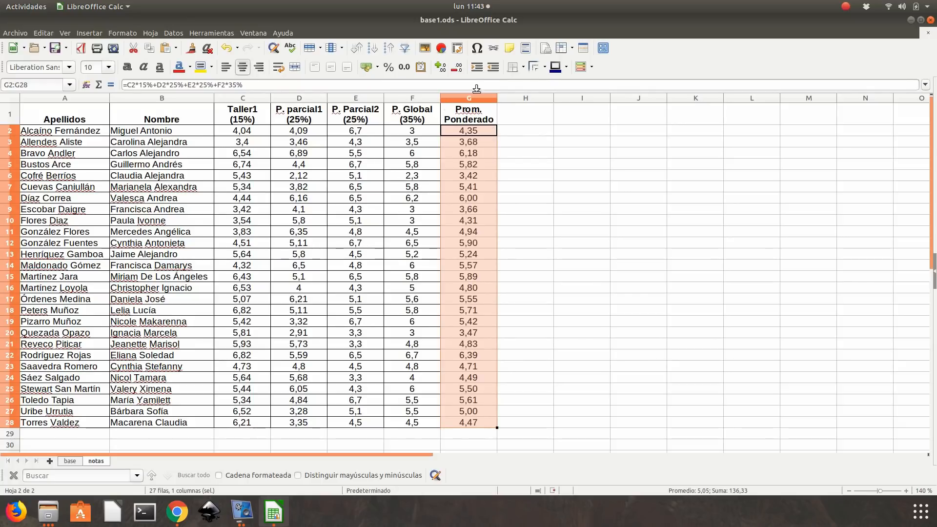
- Apply borders around and between all cells of the Prom. Ponderado column, G1:G28
click(478, 121)
drag(478, 121, 470, 422)
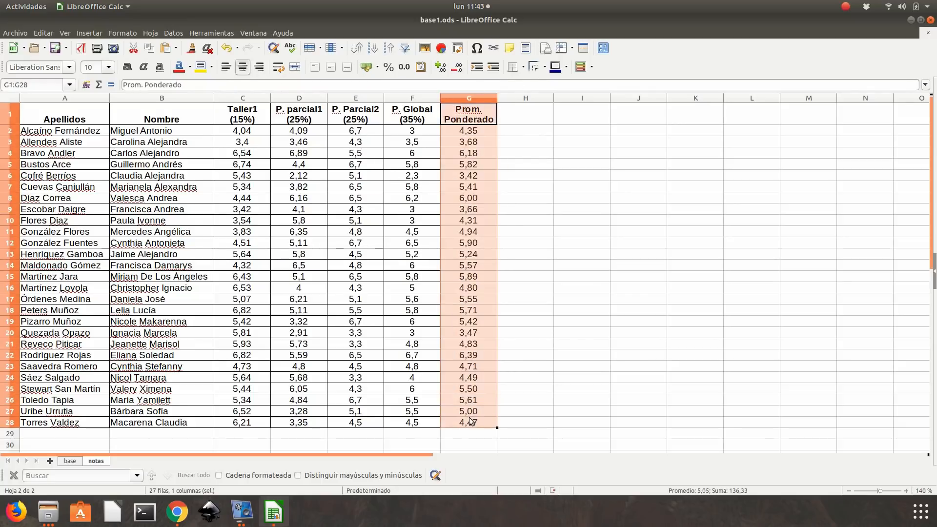
click(523, 66)
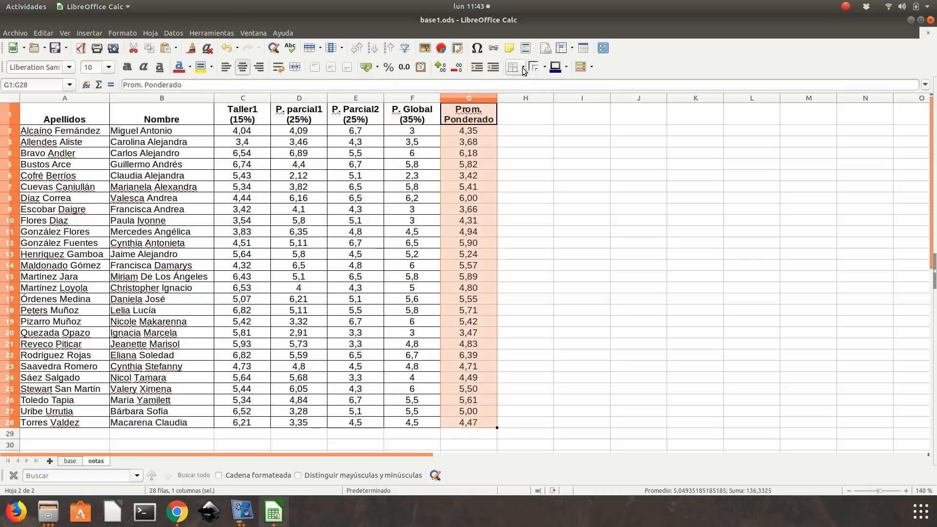
click(555, 119)
click(581, 175)
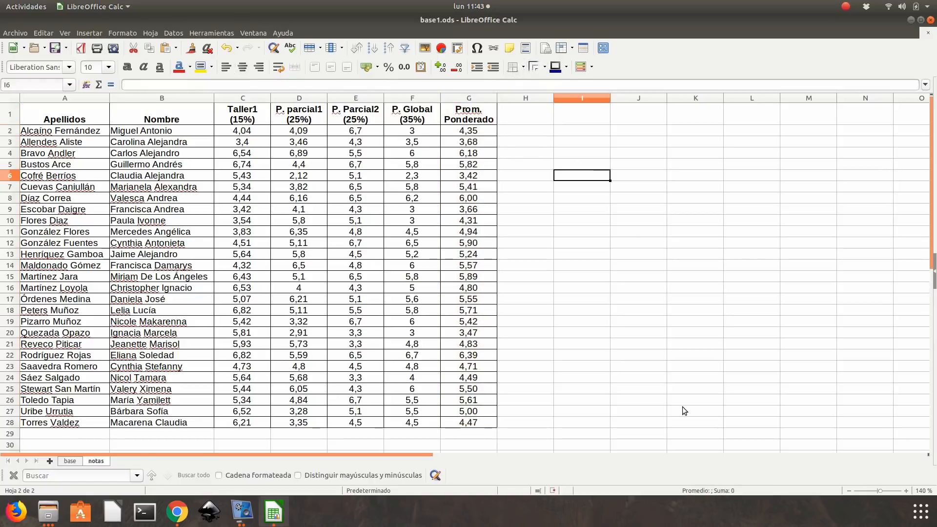
- Switch to e1.pdf in Chrome, read the task on the course summary statistics and bar chart, and return to LibreOffice Calc
click(177, 511)
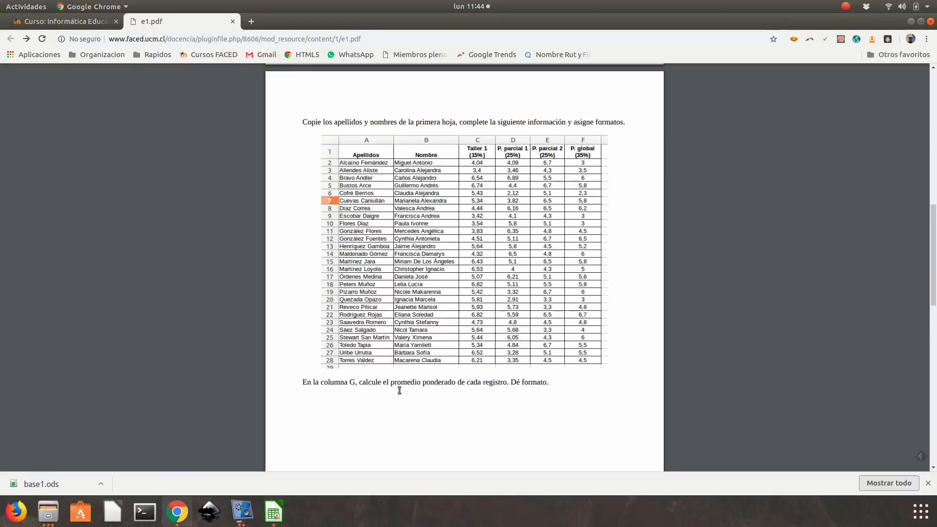
scroll(411, 376, down, 10)
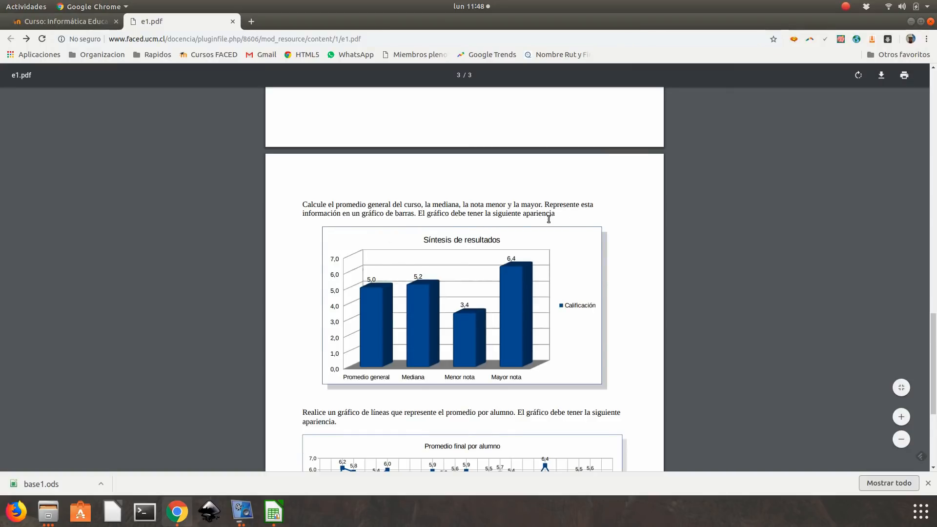
click(274, 515)
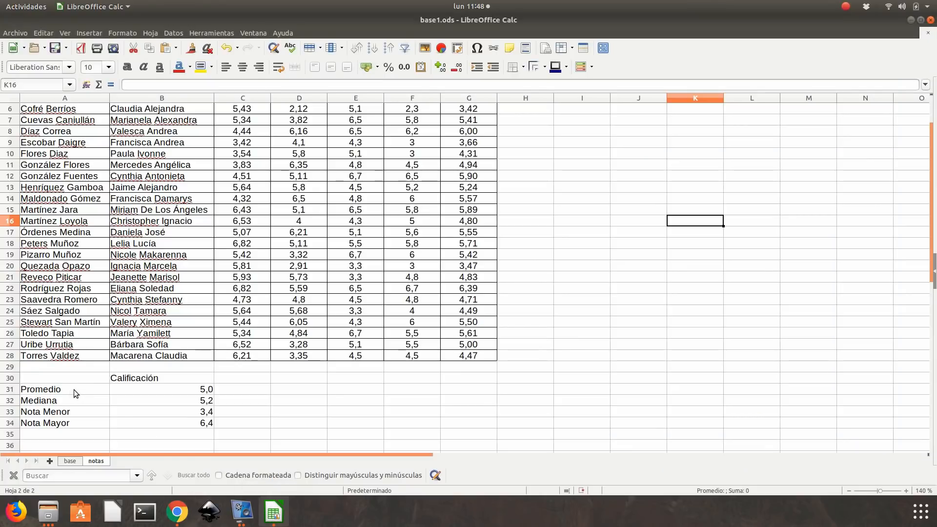
- Examine the Promedio, Mediana, Nota Menor and Nota Mayor formulas in B31:B34 and the range they reference, leaving each unchanged
click(179, 389)
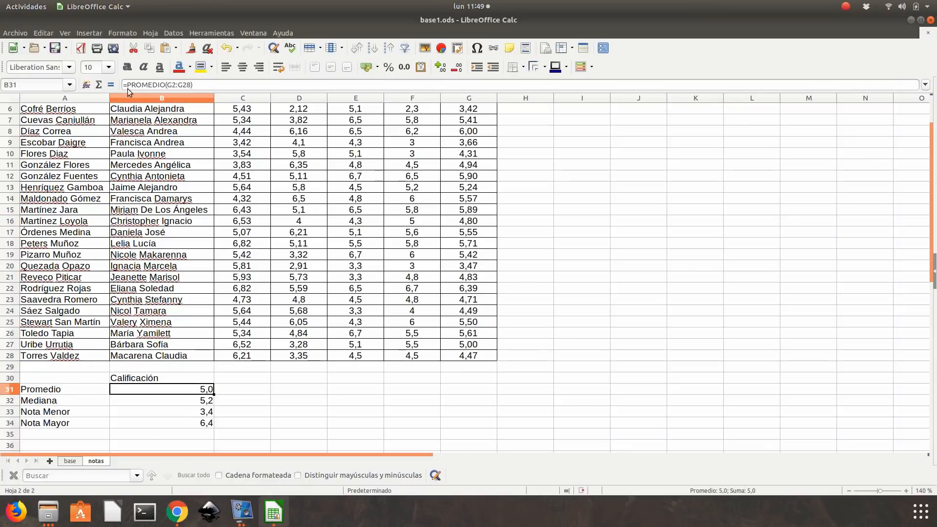
double_click(176, 389)
scroll(176, 389, up, 2)
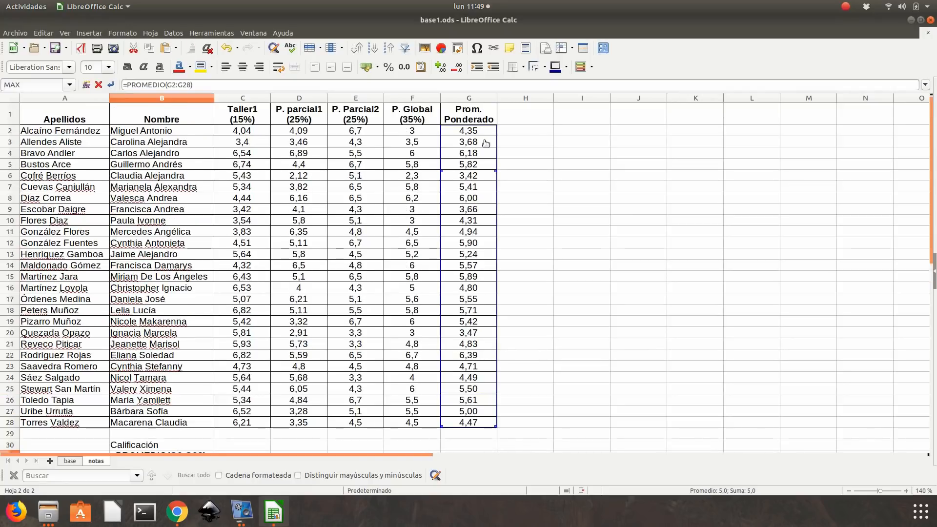
scroll(483, 416, down, 2)
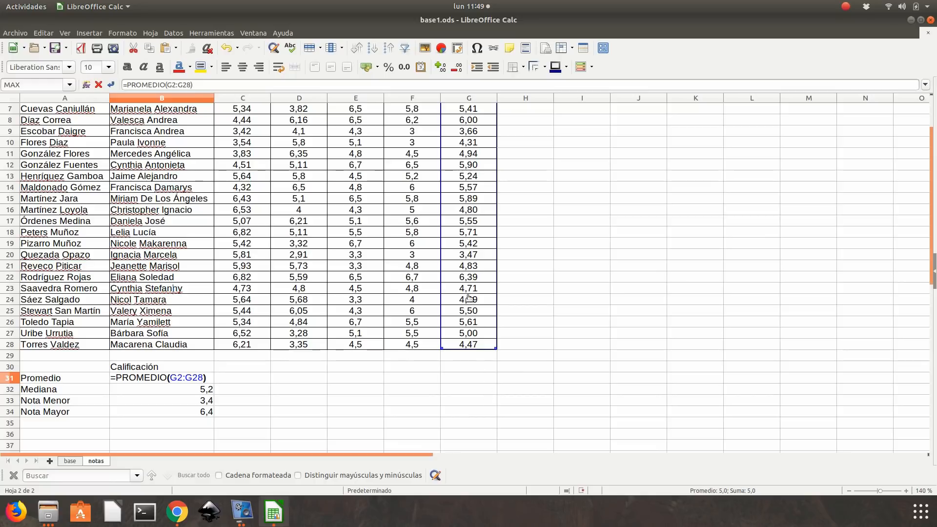
key(Return)
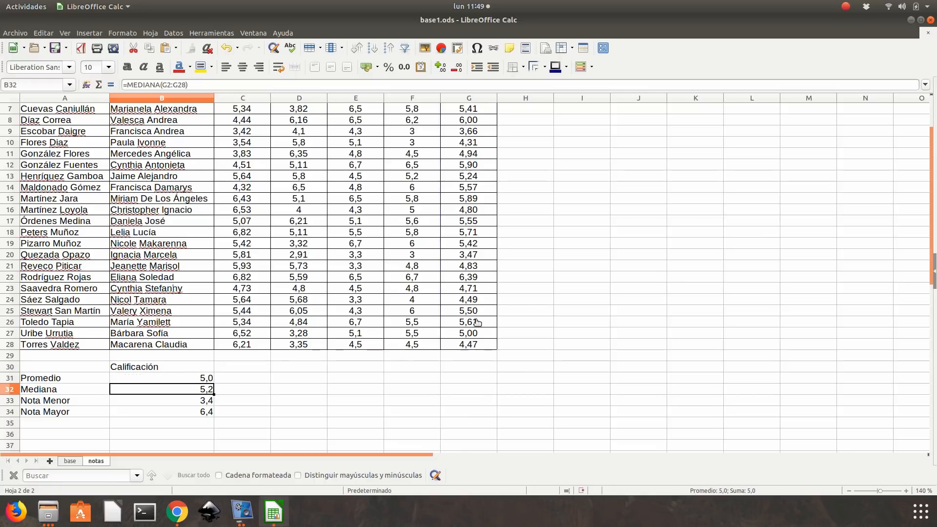
double_click(141, 394)
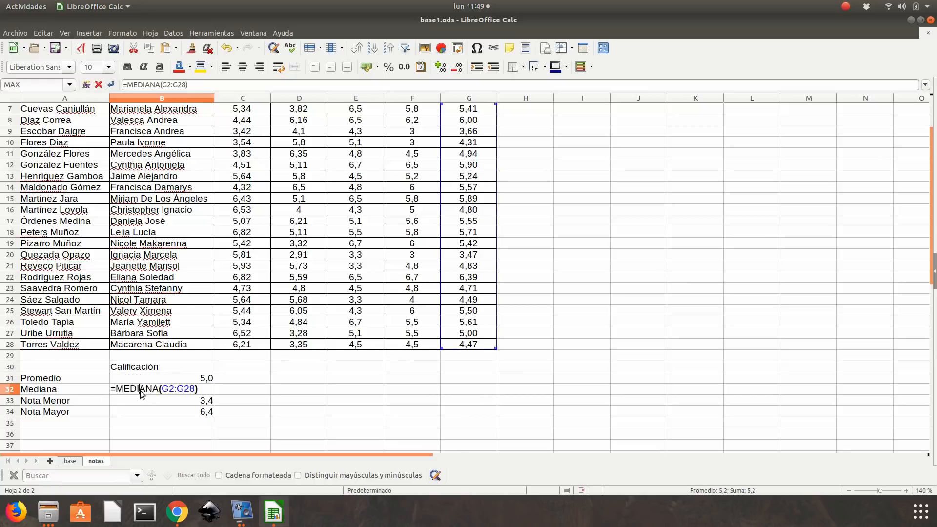
scroll(483, 286, up, 2)
scroll(467, 275, down, 6)
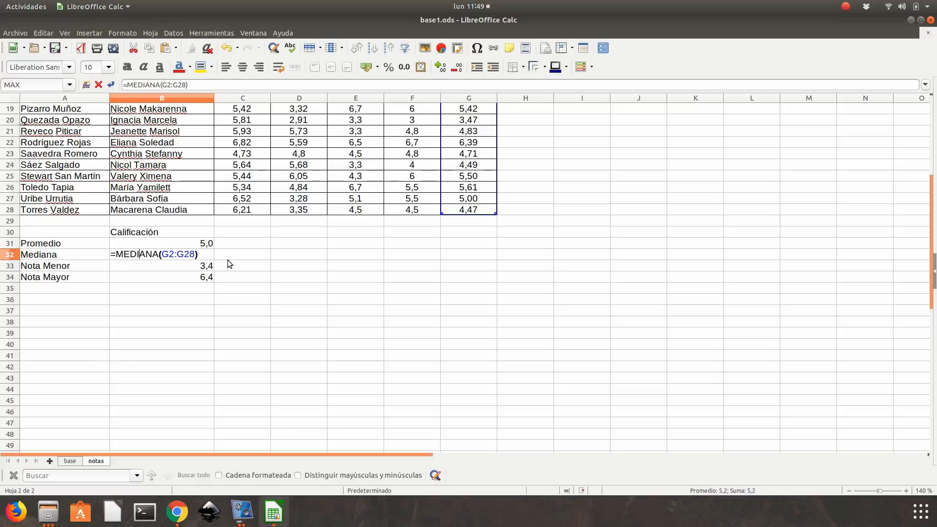
key(Return)
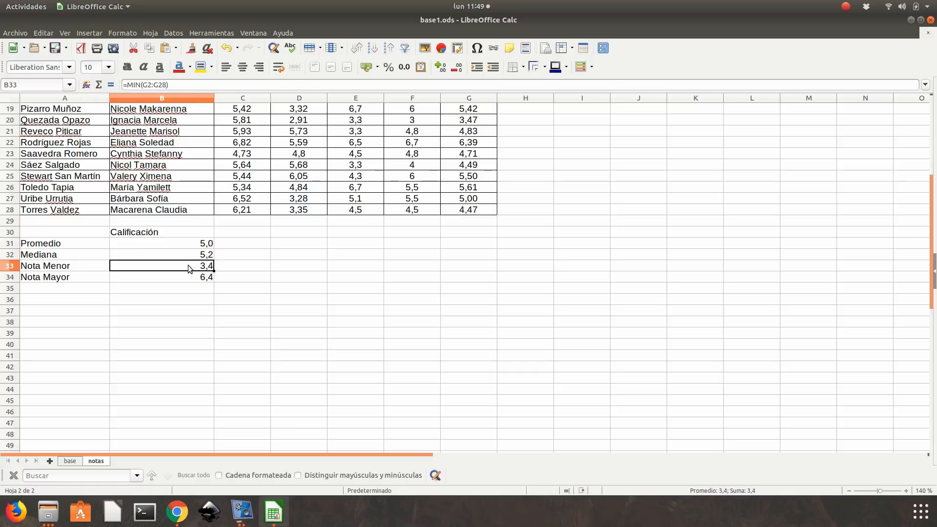
double_click(188, 265)
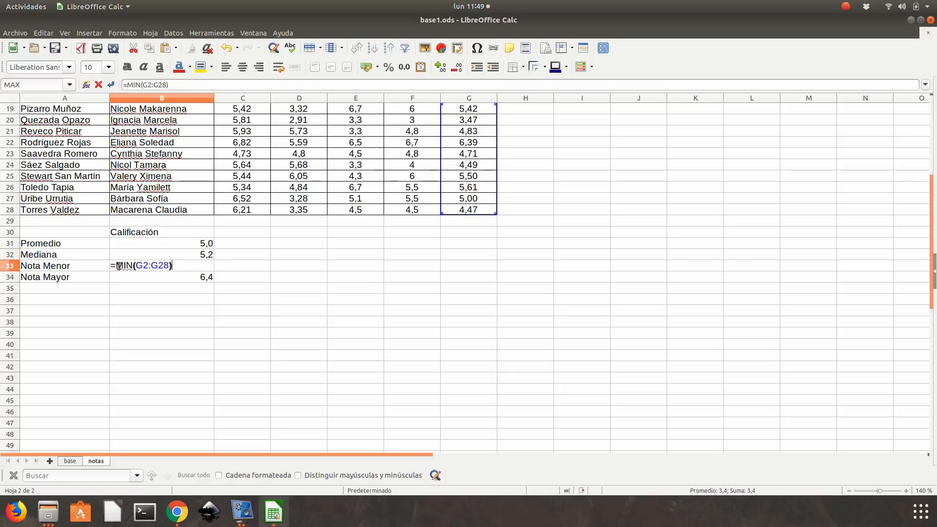
key(Return)
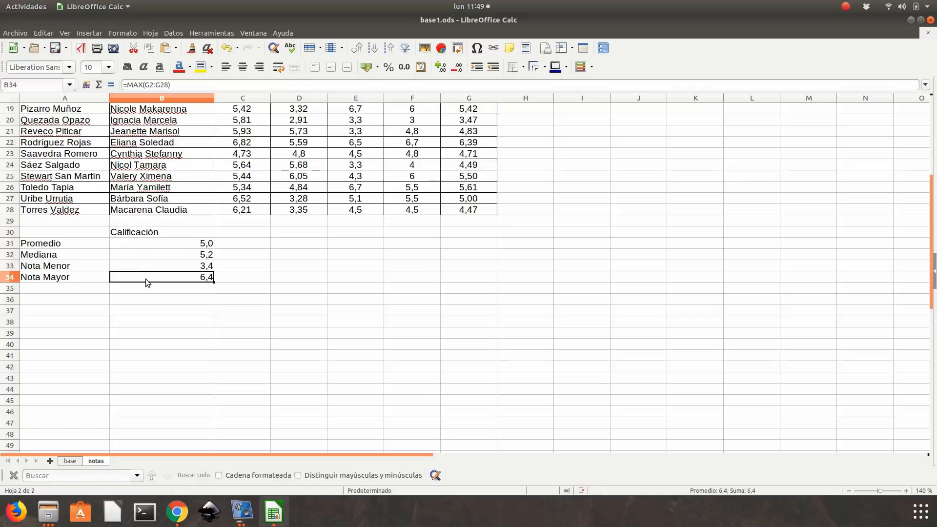
double_click(146, 279)
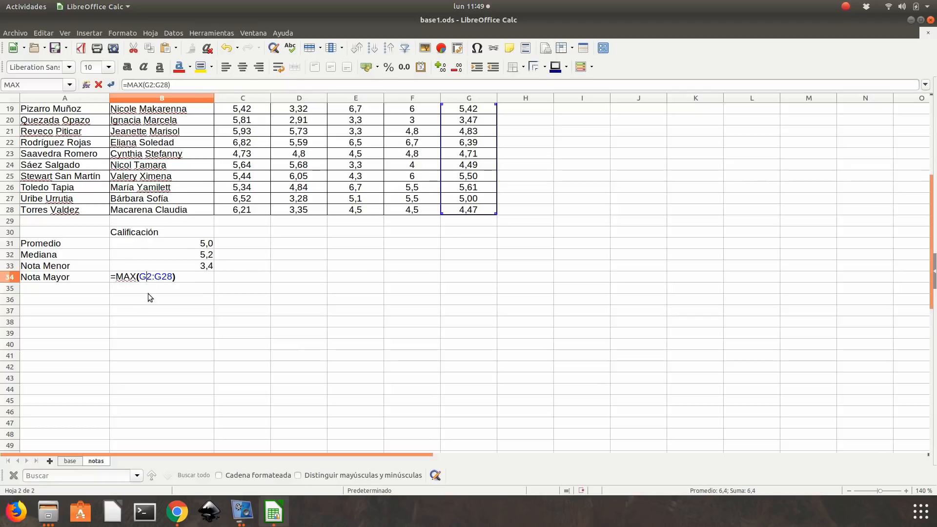
key(Return)
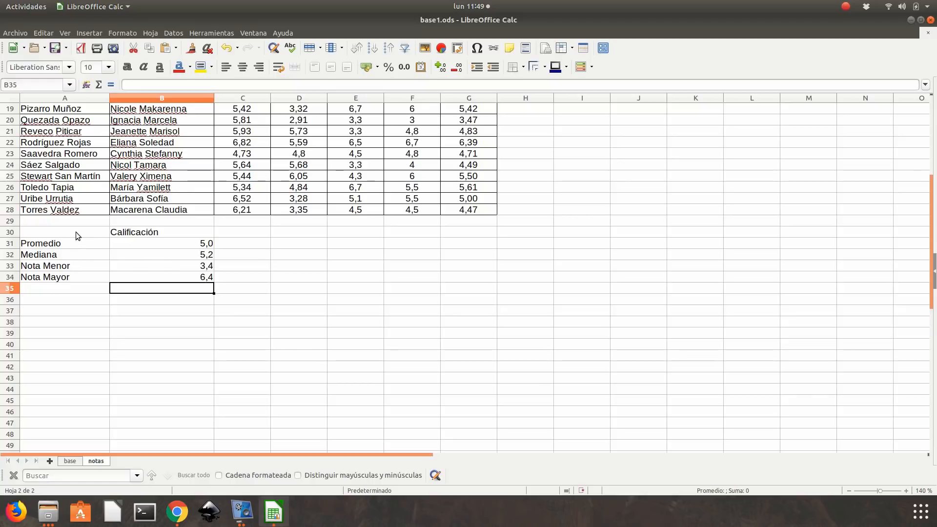
- Insert a 3D realistic column chart with bar shapes from A30:B34, titled Síntesis de resultados
drag(75, 232, 157, 277)
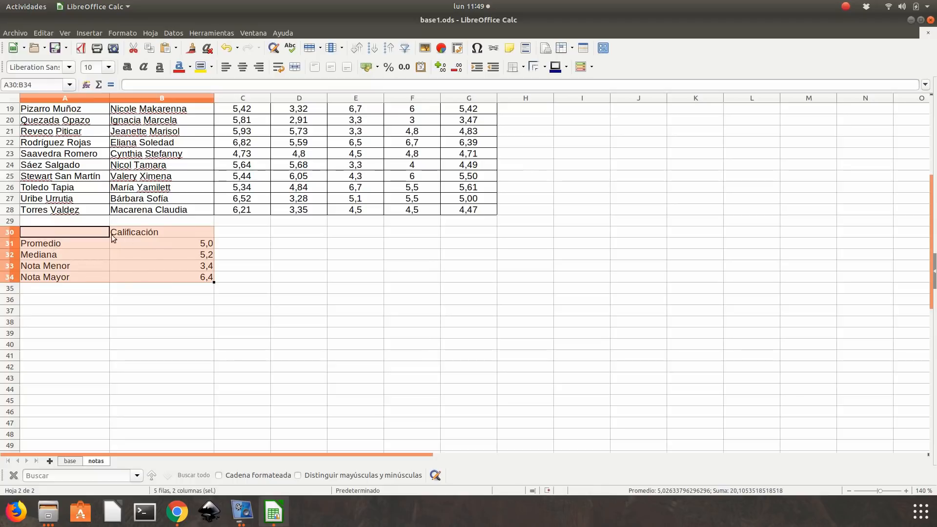
click(443, 48)
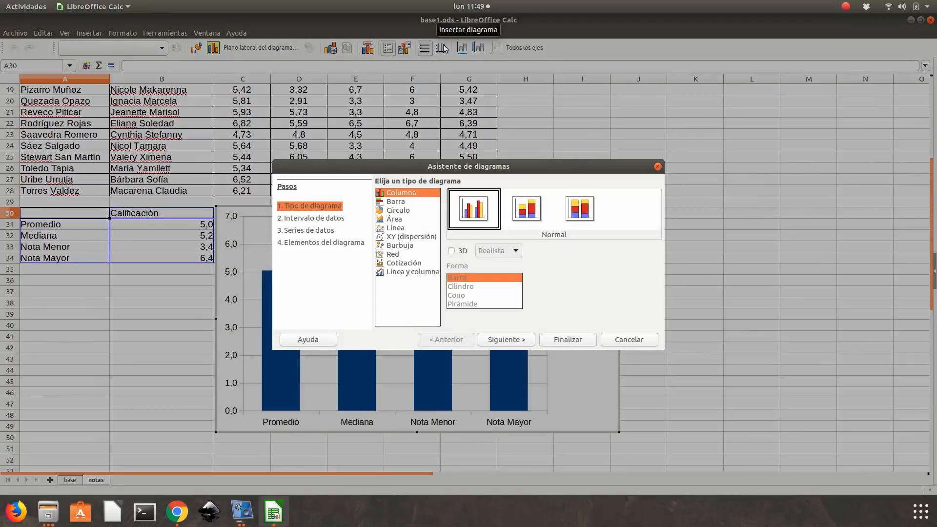
click(452, 253)
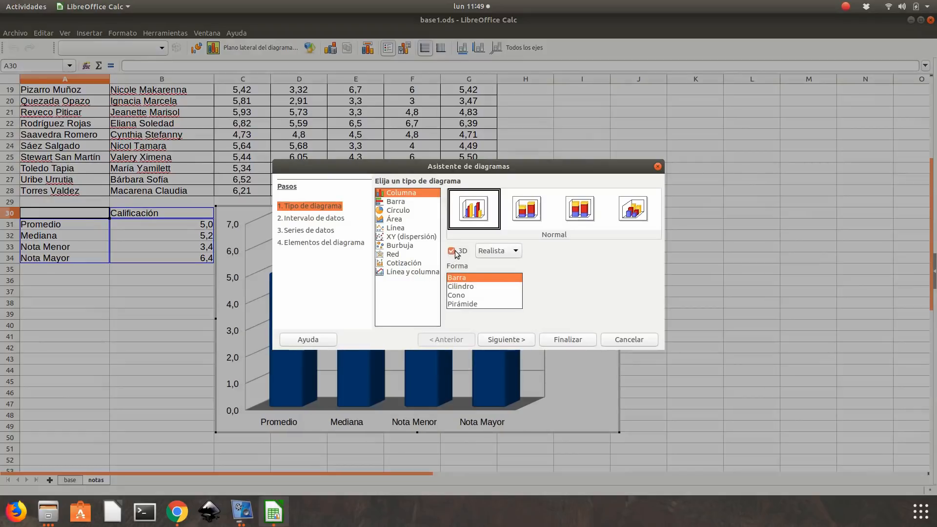
click(512, 341)
click(513, 340)
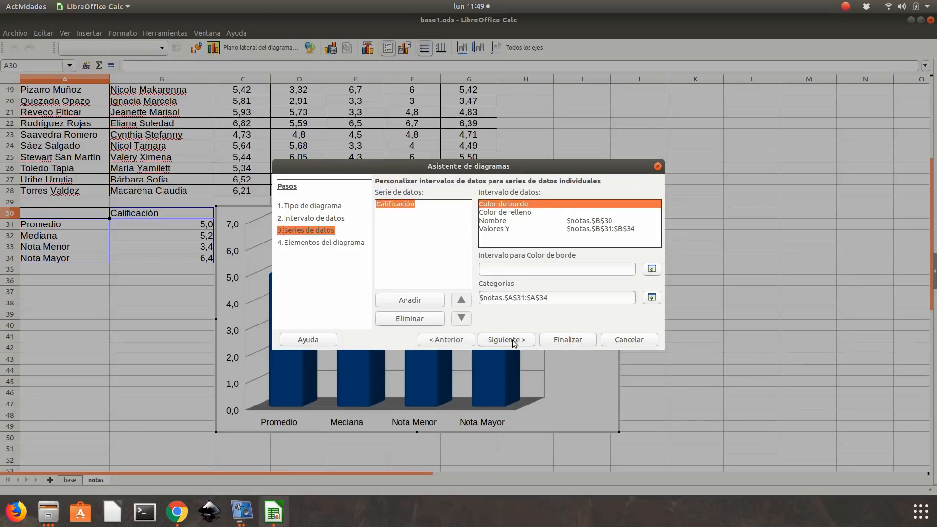
click(514, 341)
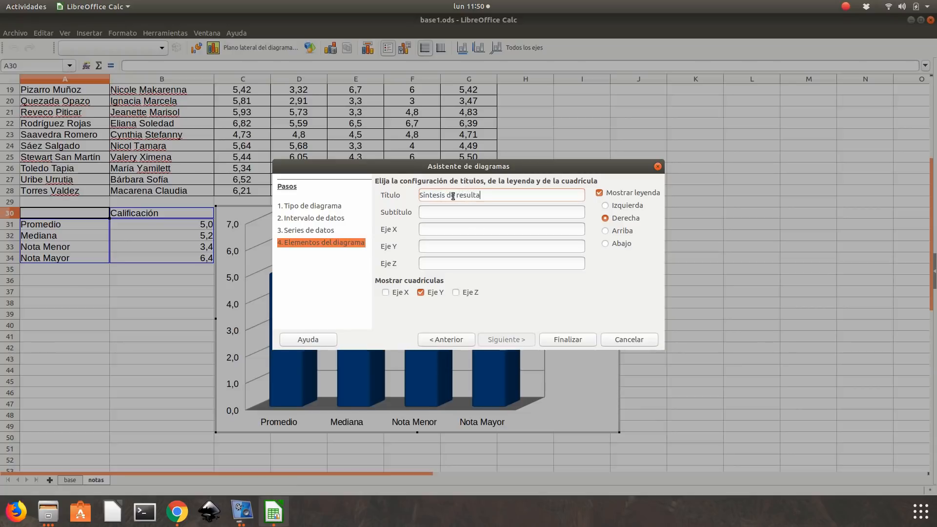
click(571, 341)
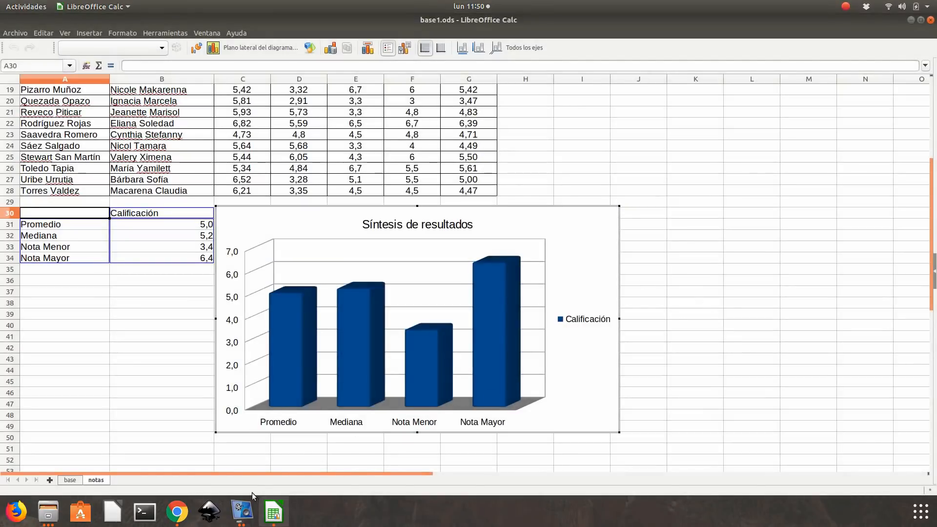
- Check the model Síntesis de resultados chart in e1.pdf in Chrome, then return to LibreOffice Calc and leave the chart's edit mode
click(185, 516)
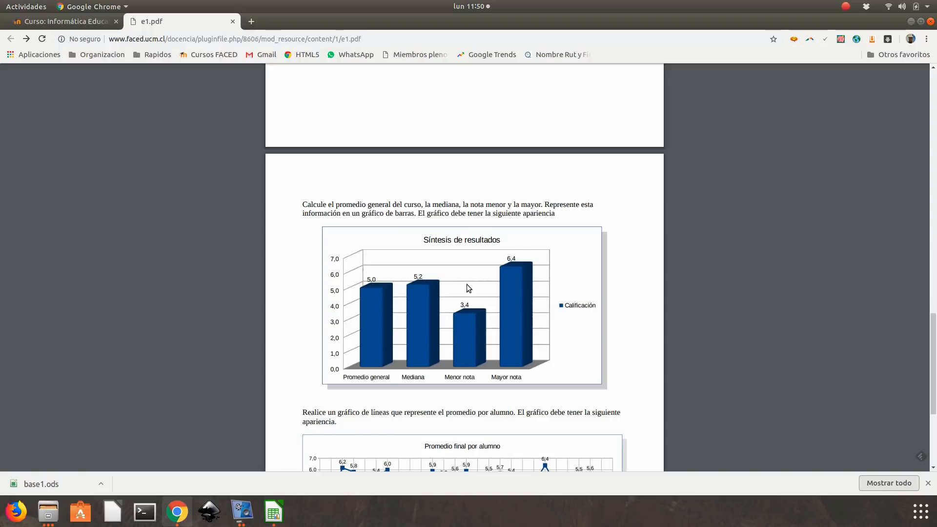
click(273, 513)
scroll(640, 172, down, 1)
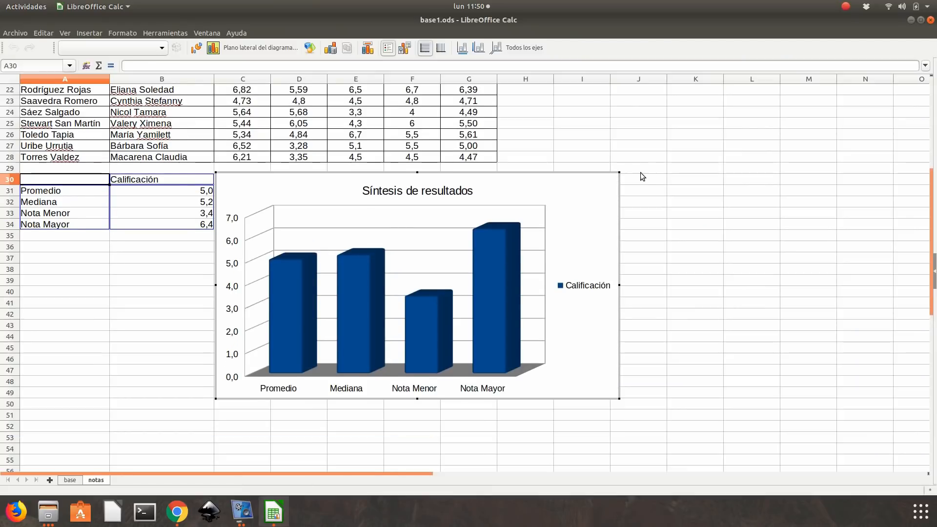
scroll(640, 172, down, 2)
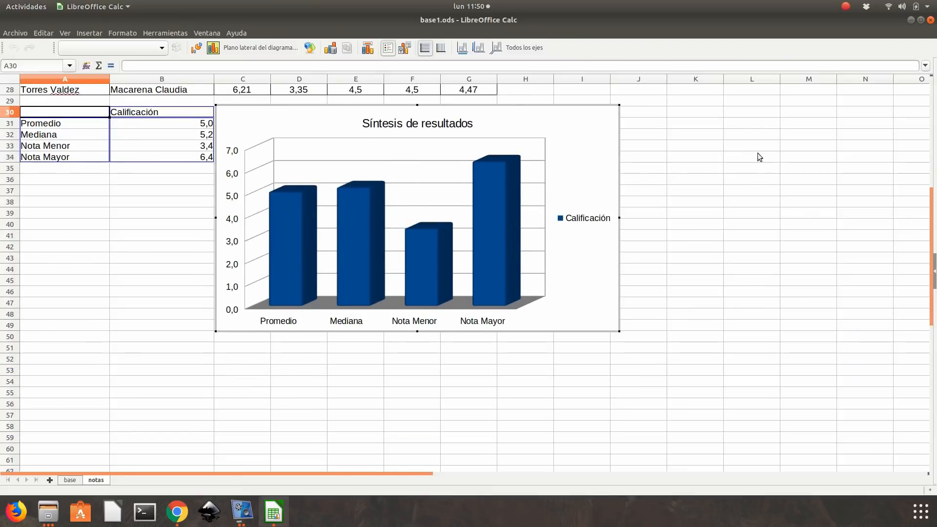
click(74, 214)
click(315, 180)
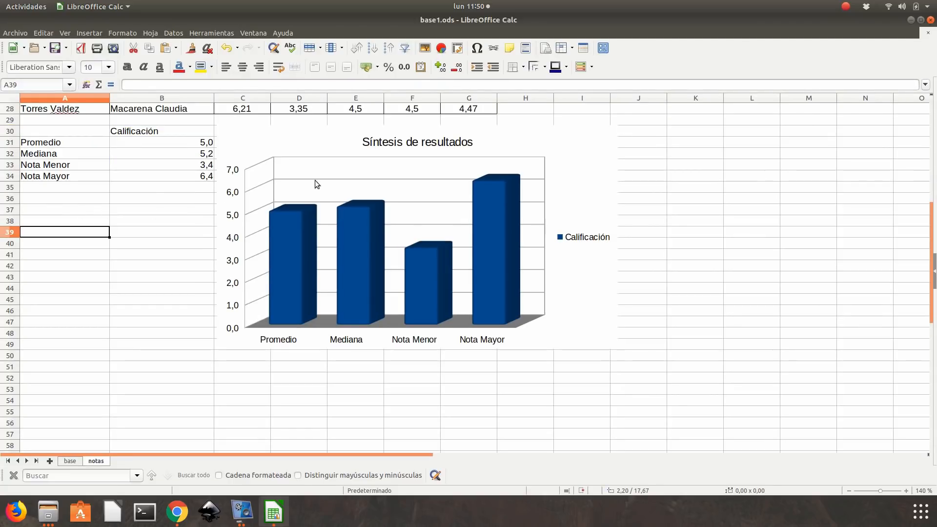
- Move the Síntesis de resultados chart below the summary table, starting at about row 36, and deselect it
drag(353, 136, 198, 212)
click(586, 164)
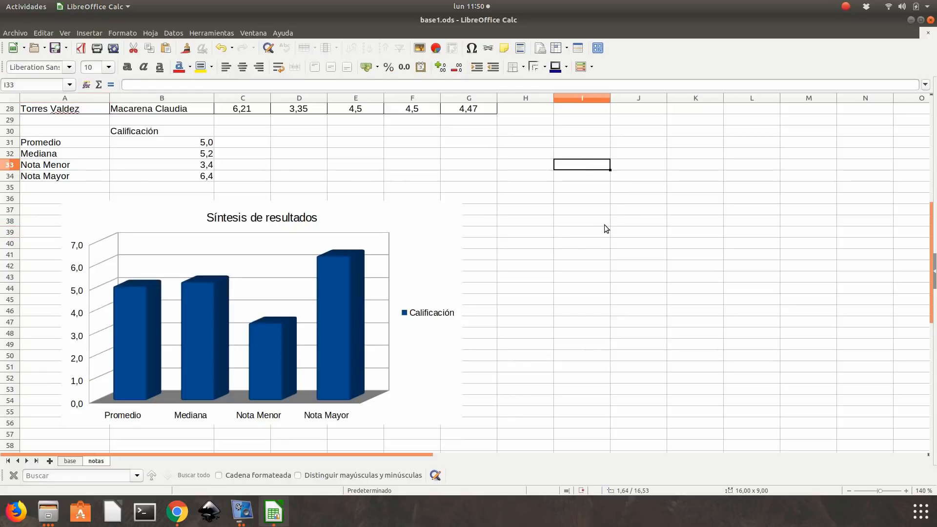
- Switch to e1.pdf in Chrome, read the line chart task for each student's average, and return to LibreOffice Calc
click(177, 511)
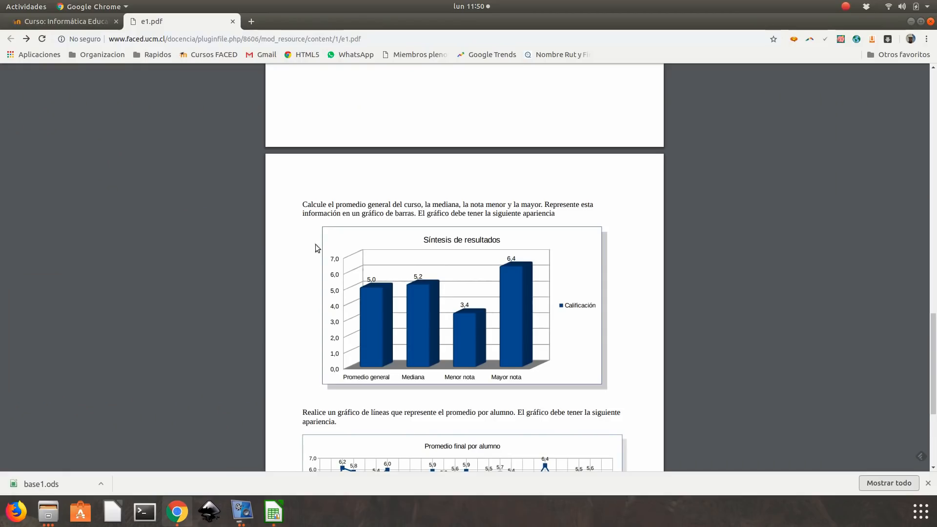
scroll(374, 216, down, 4)
scroll(373, 216, down, 1)
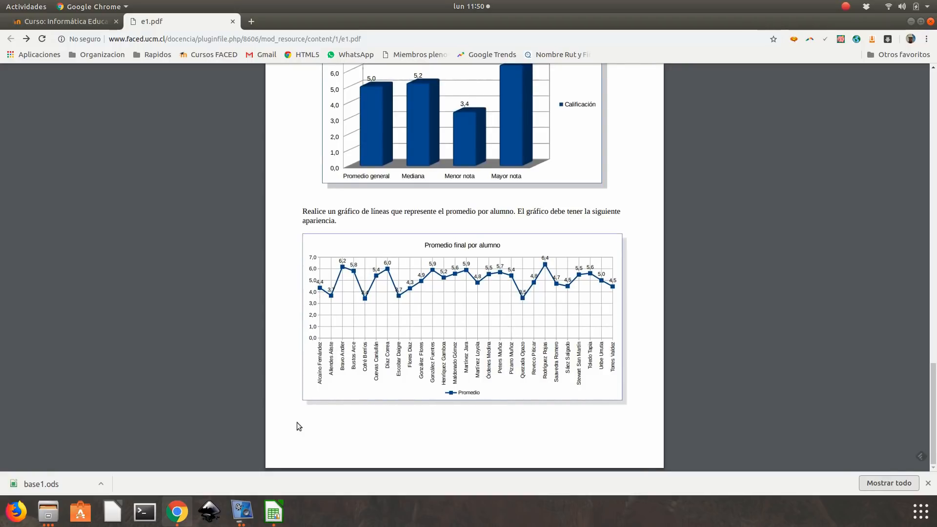
click(273, 511)
- Start a line chart of the points and lines subtype from the Apellidos and Prom. Ponderado columns, A1:A28 and G1:G28
scroll(466, 301, up, 9)
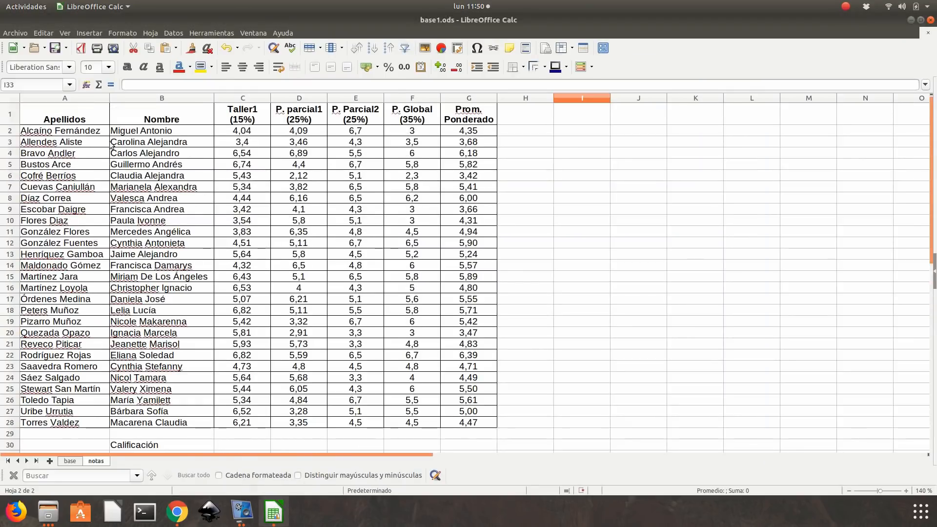
drag(89, 119, 67, 421)
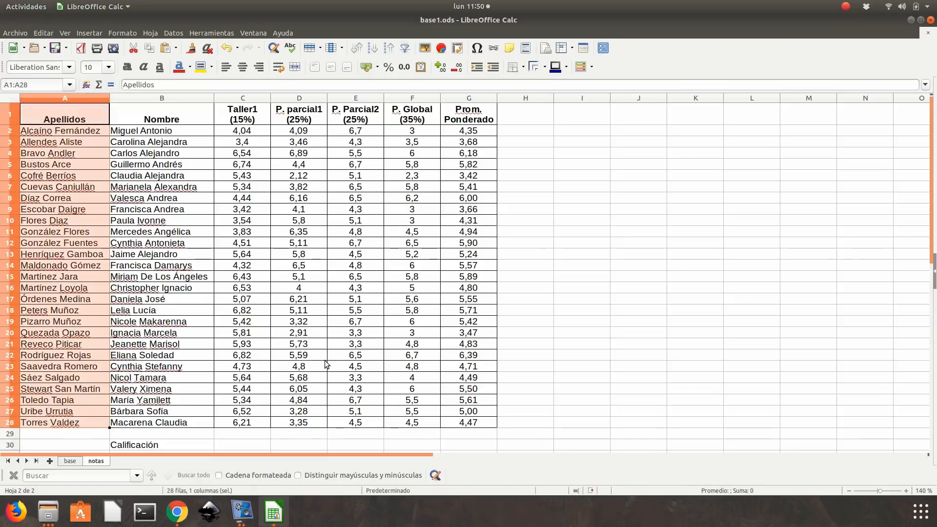
drag(472, 113, 469, 424)
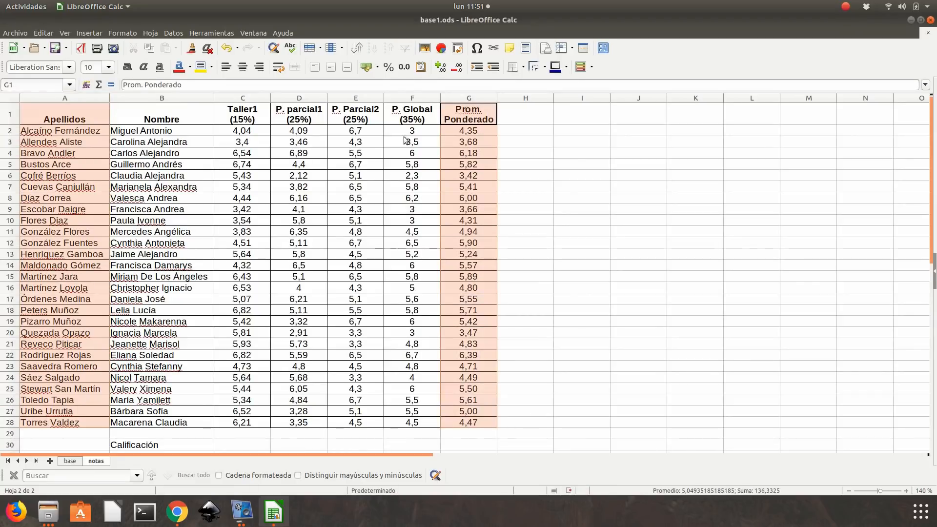
click(442, 48)
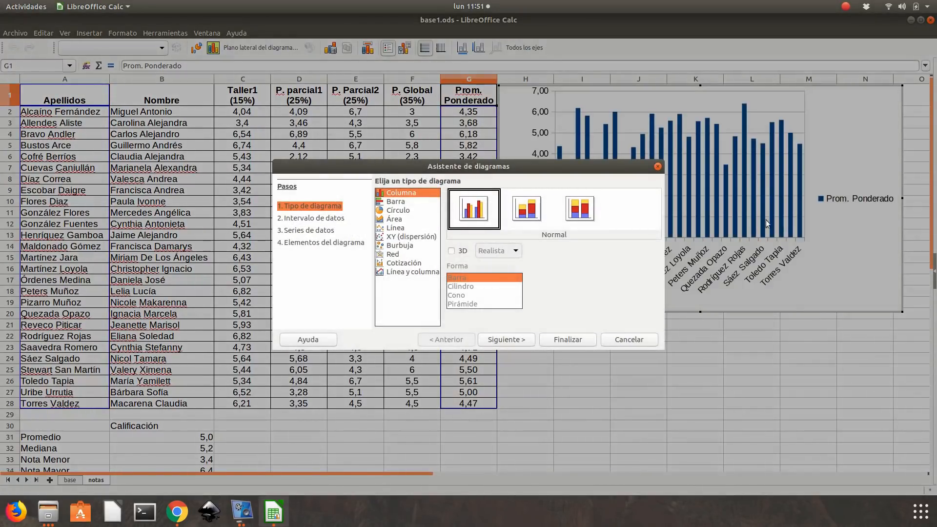
click(405, 228)
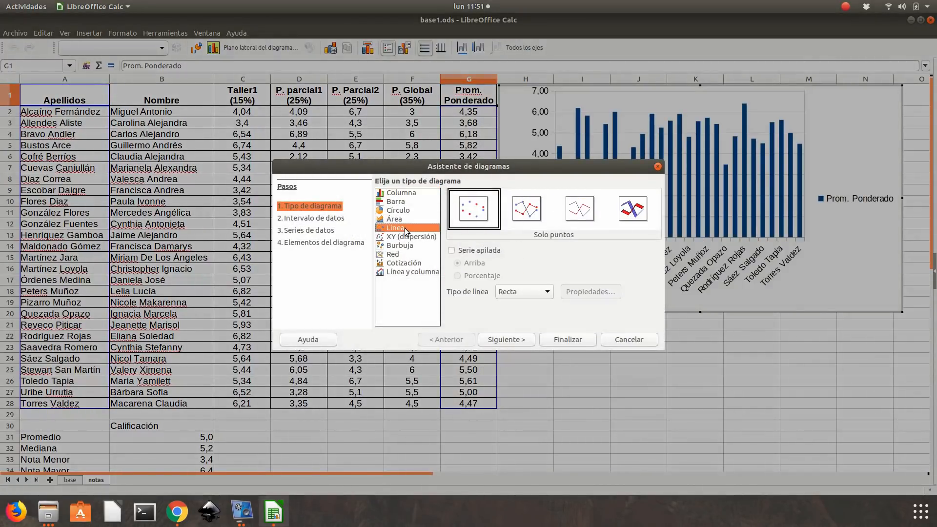
click(531, 214)
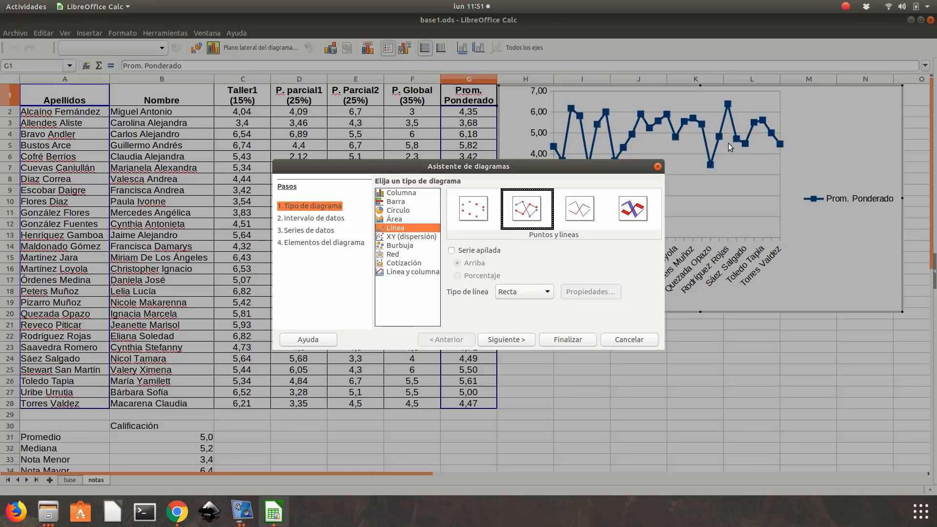
- Check the model chart's title in e1.pdf, title the line chart Promedio final por alumno, and finish inserting it
click(516, 340)
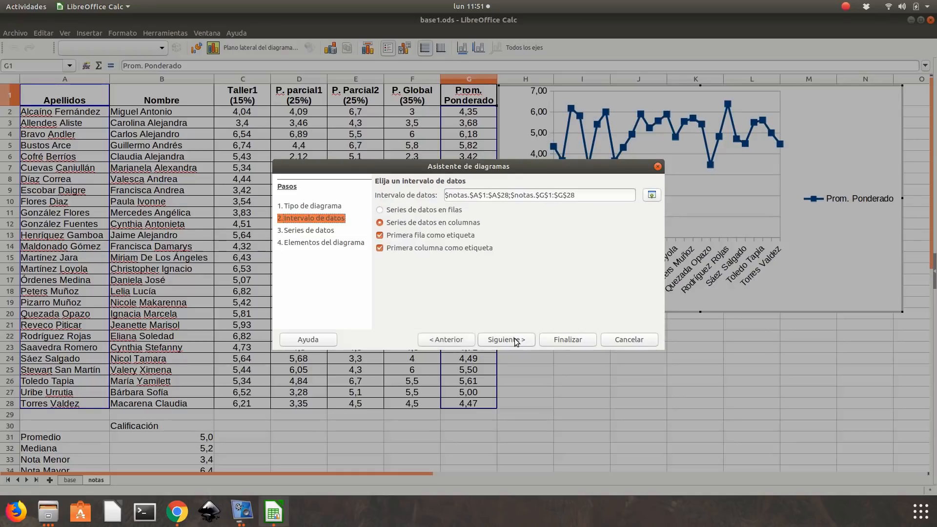
click(516, 340)
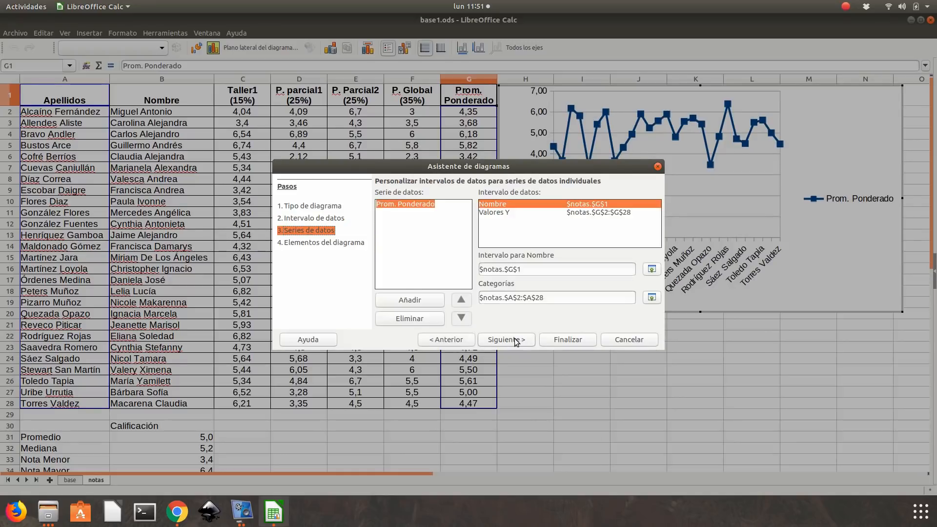
click(516, 339)
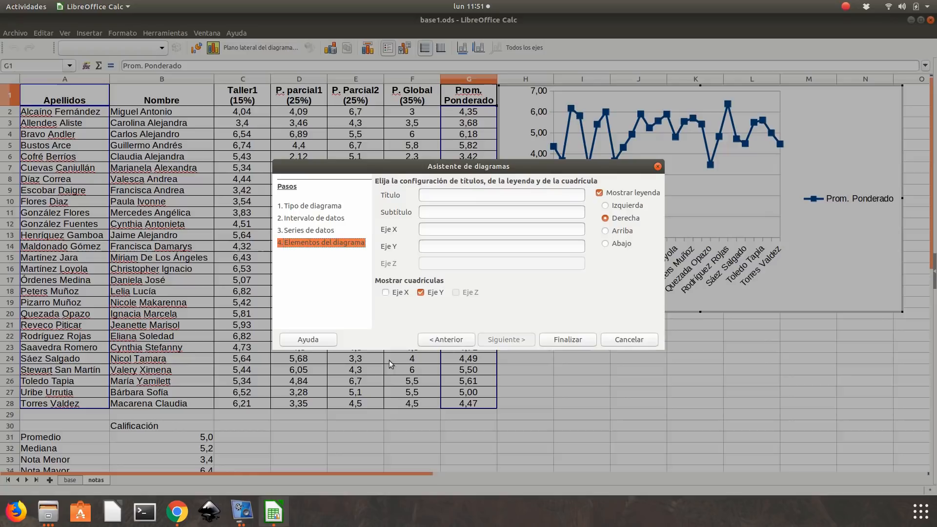
click(177, 512)
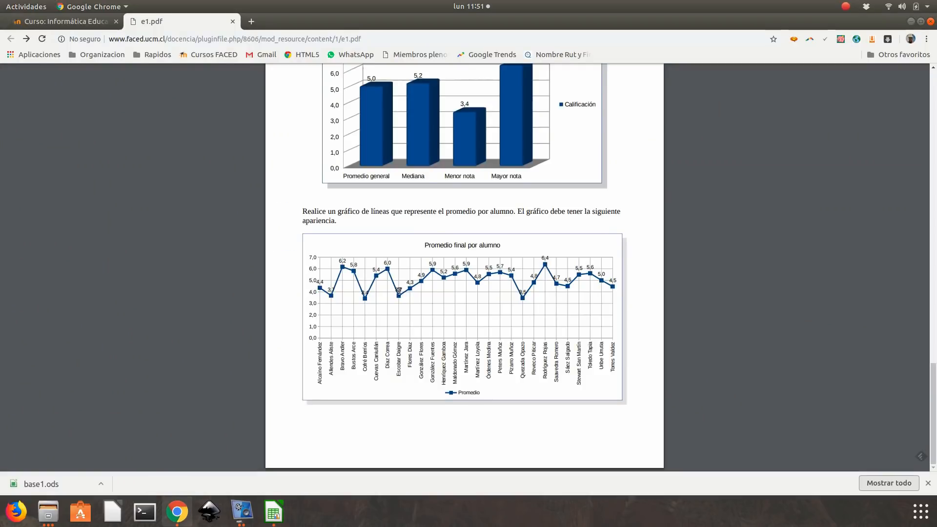
click(911, 21)
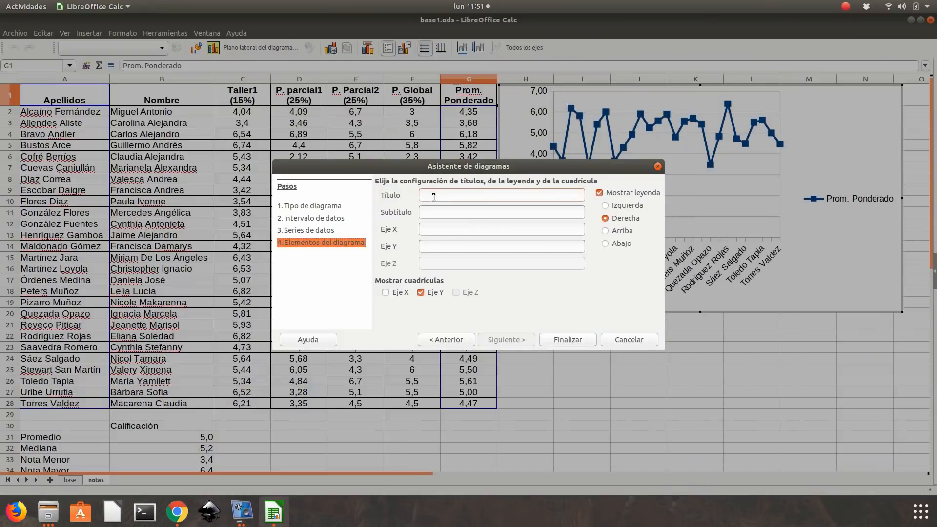
text(io final por alumno)
click(562, 340)
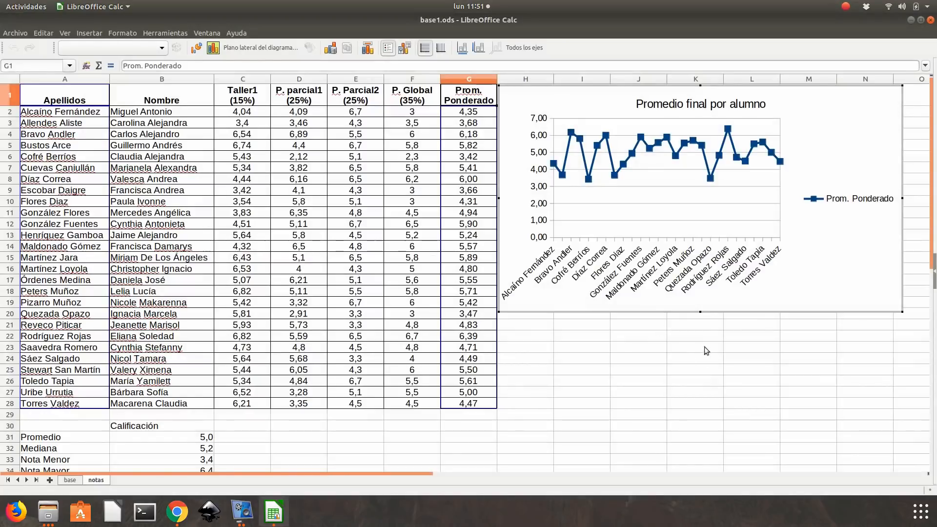
click(732, 382)
- Move the Promedio final por alumno chart below the Síntesis de resultados chart, aligned with its left edge at about row 59
scroll(647, 250, down, 5)
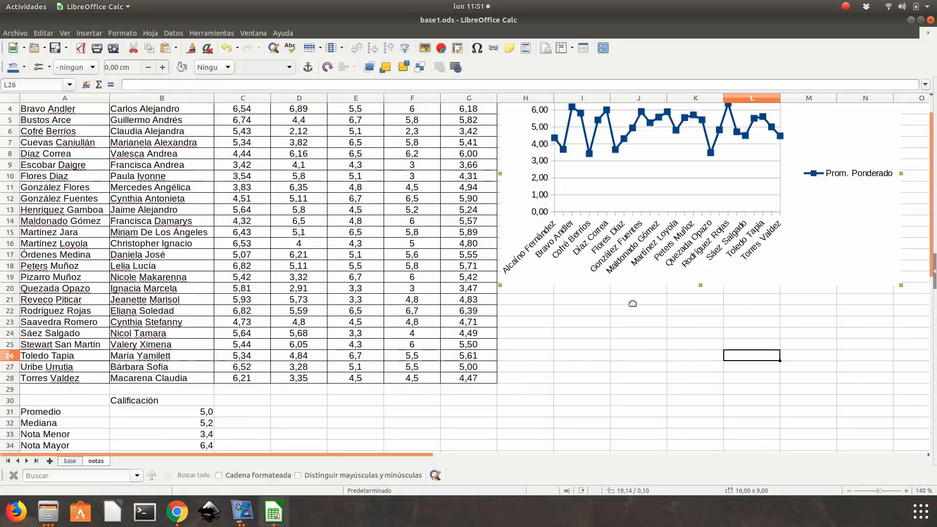
scroll(650, 296, down, 8)
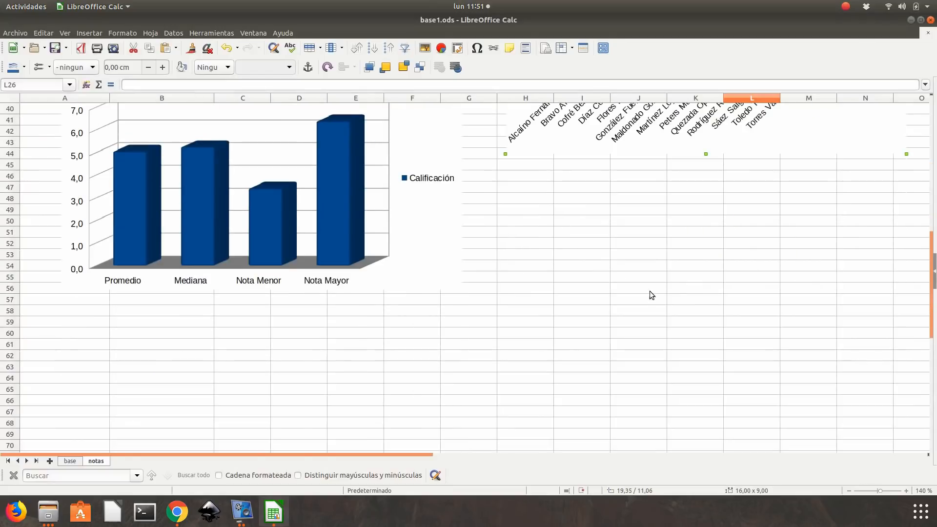
drag(647, 136, 229, 271)
scroll(441, 270, up, 4)
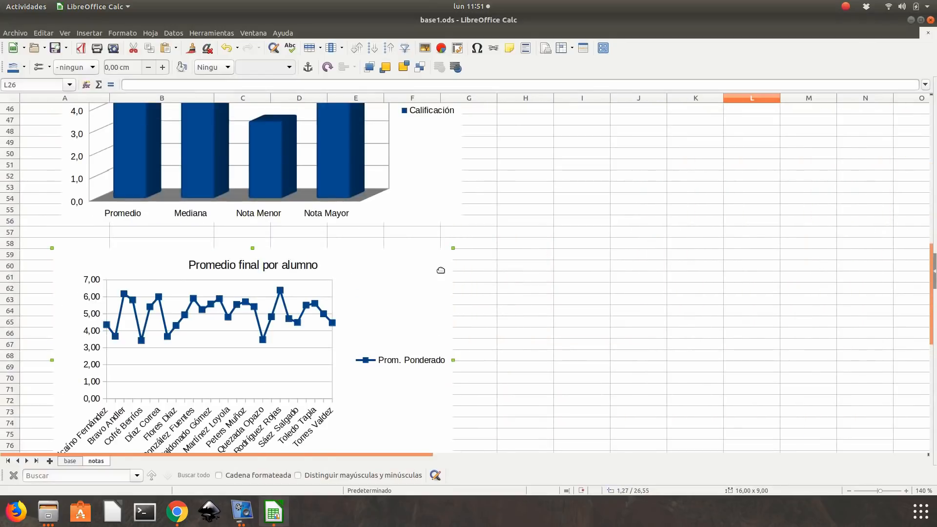
drag(349, 335, 356, 339)
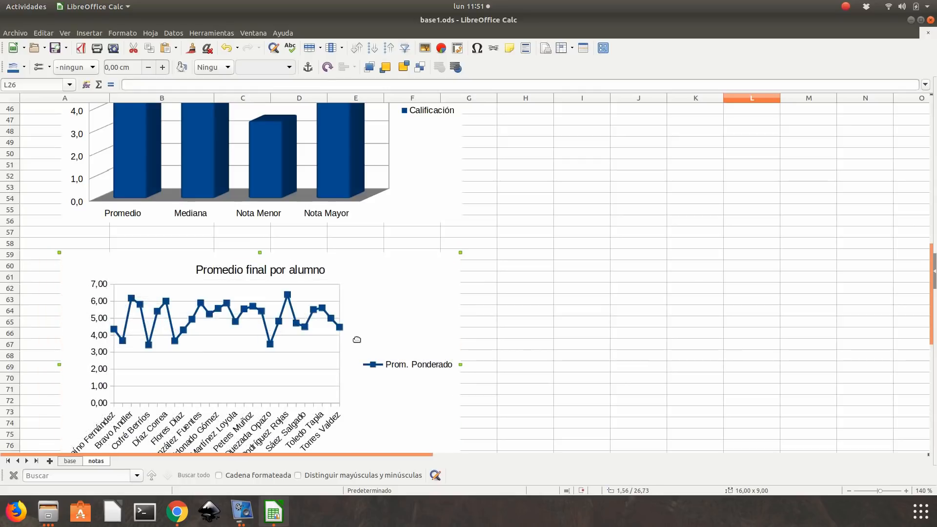
click(687, 274)
- Check the legend and axis layout of the model Promedio final por alumno chart in e1.pdf in Chrome, then return to LibreOffice Calc
scroll(685, 271, down, 4)
scroll(684, 271, up, 2)
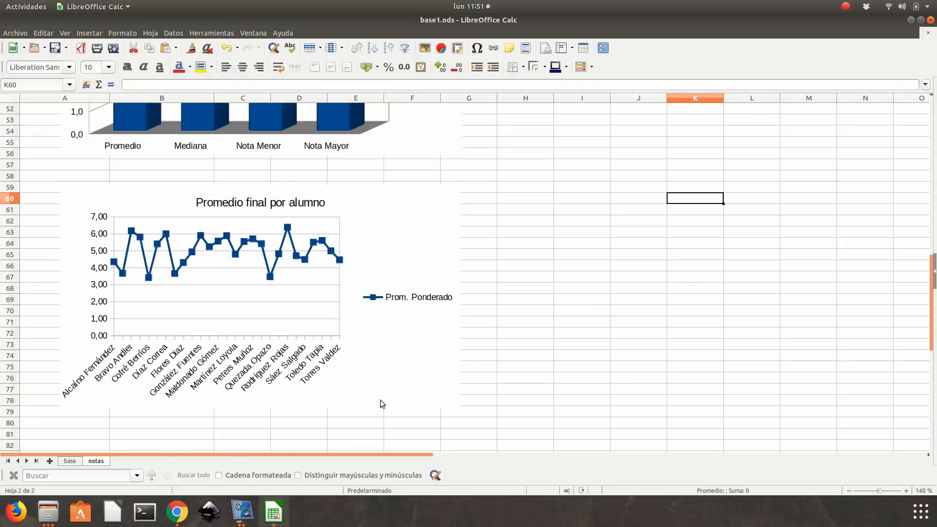
click(179, 511)
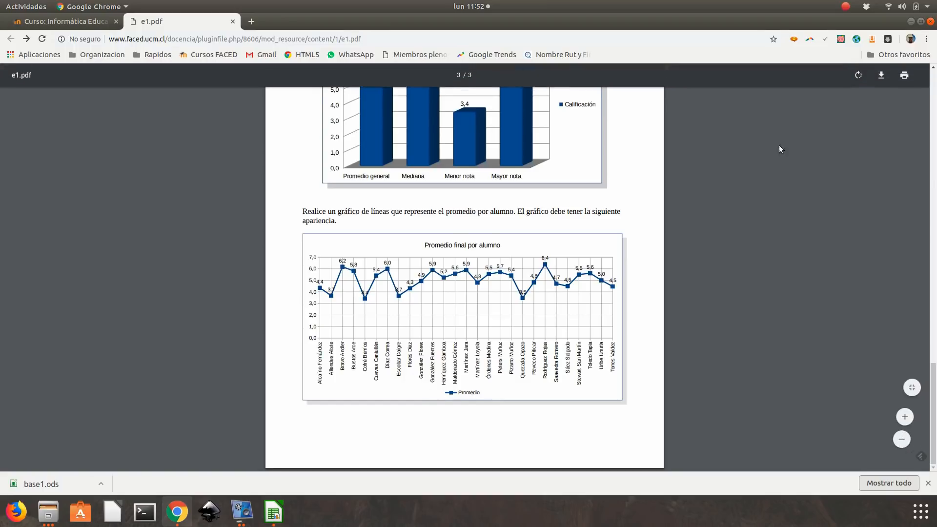
click(910, 21)
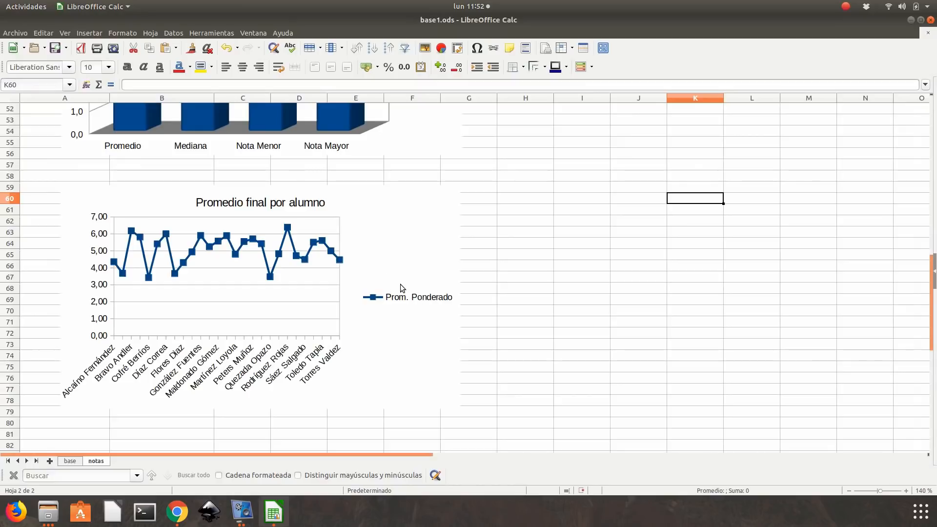
- Position the legend of the Promedio final por alumno chart below the plot
double_click(408, 300)
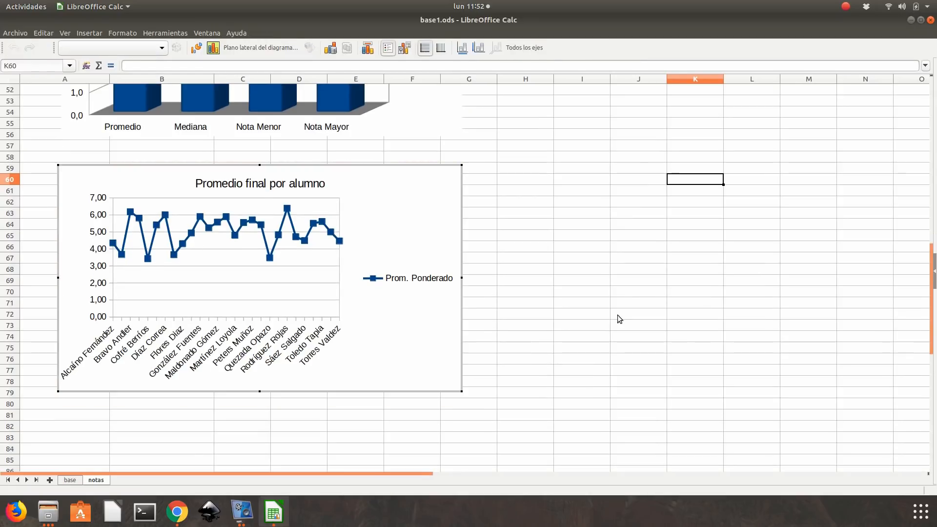
right_click(425, 279)
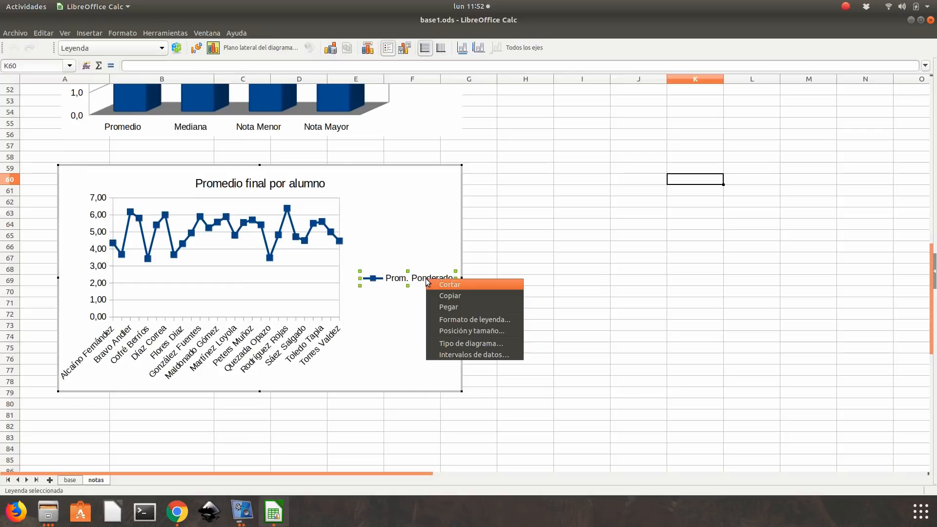
click(492, 323)
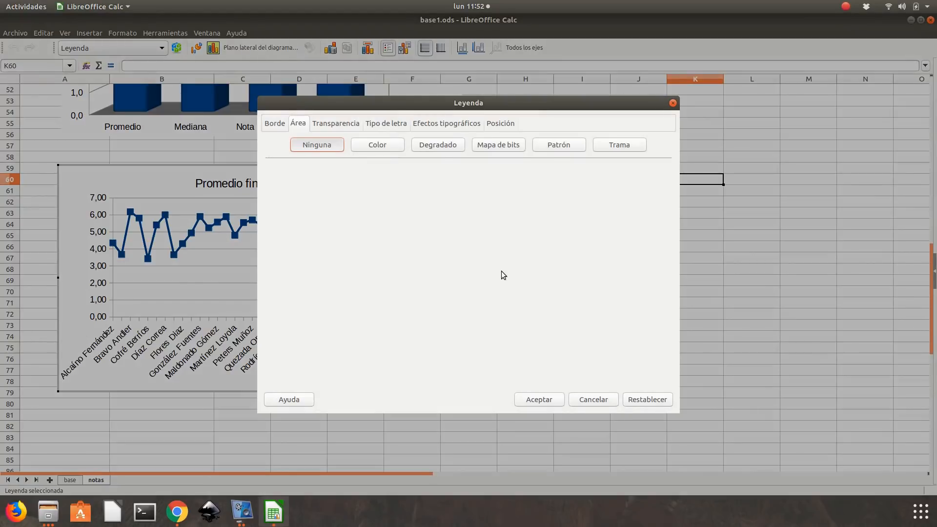
click(500, 124)
click(293, 190)
click(538, 402)
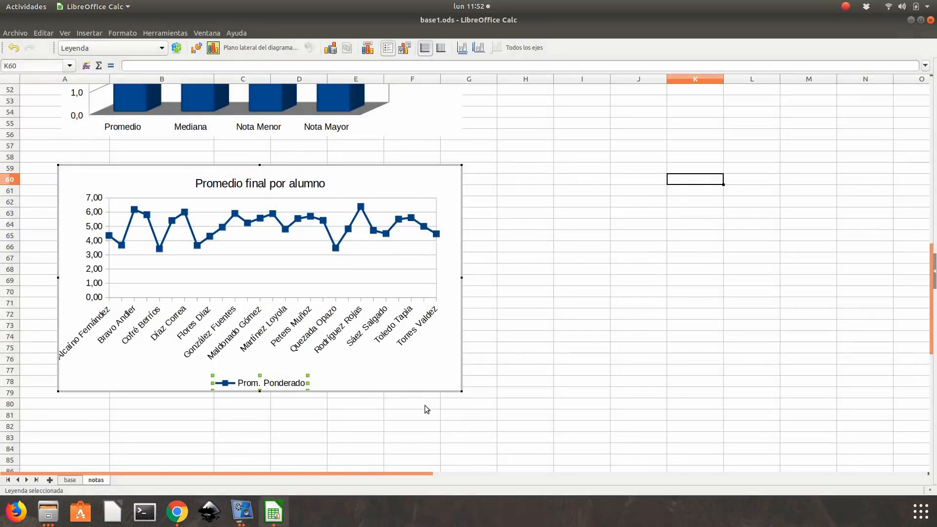
- Rotate the X-axis labels of the Promedio final por alumno chart so the surnames read vertically
double_click(221, 325)
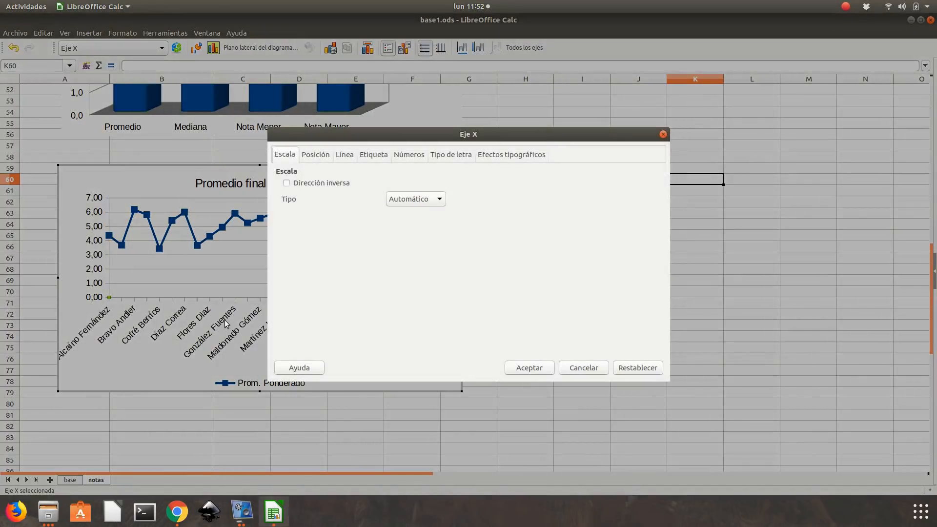
click(367, 157)
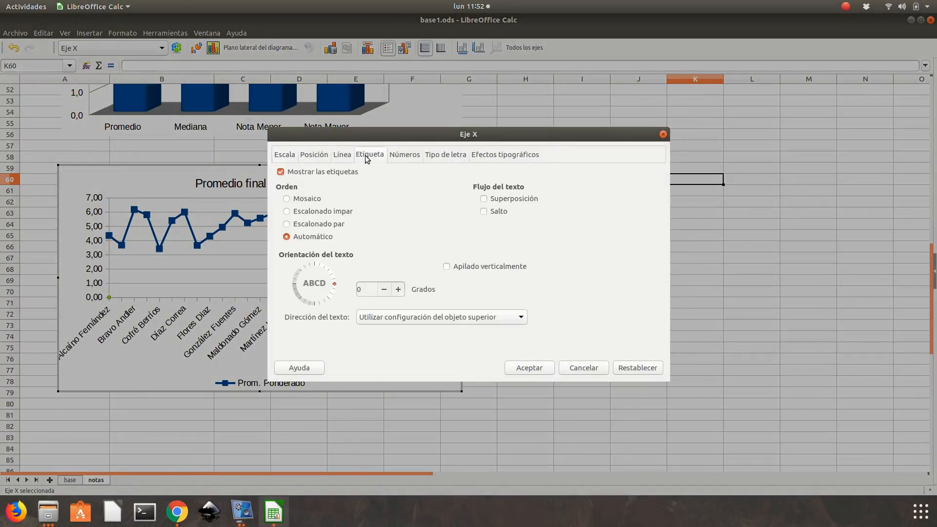
drag(335, 285, 313, 266)
click(385, 289)
click(385, 290)
click(401, 287)
click(522, 370)
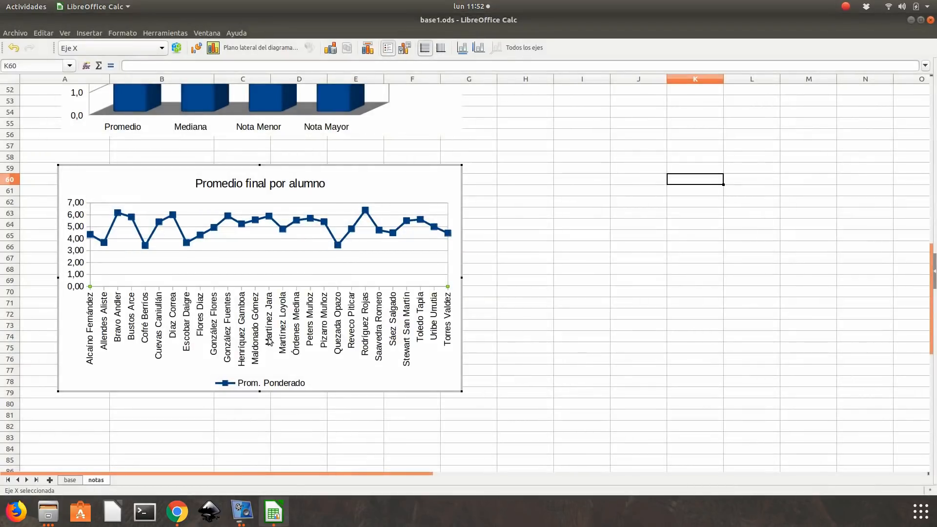
- Compare with the model chart in e1.pdf in Chrome, then add data labels to the Prom. Ponderado series and leave chart editing
click(177, 511)
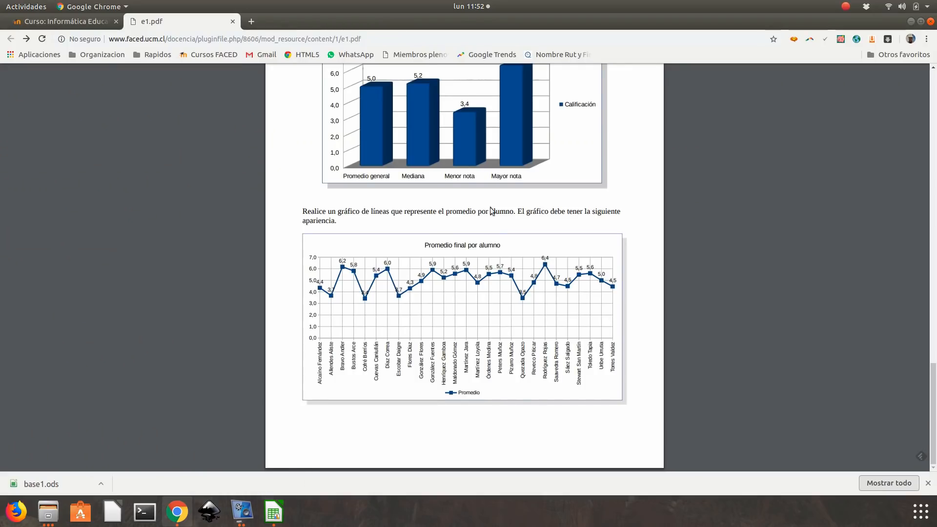
click(910, 21)
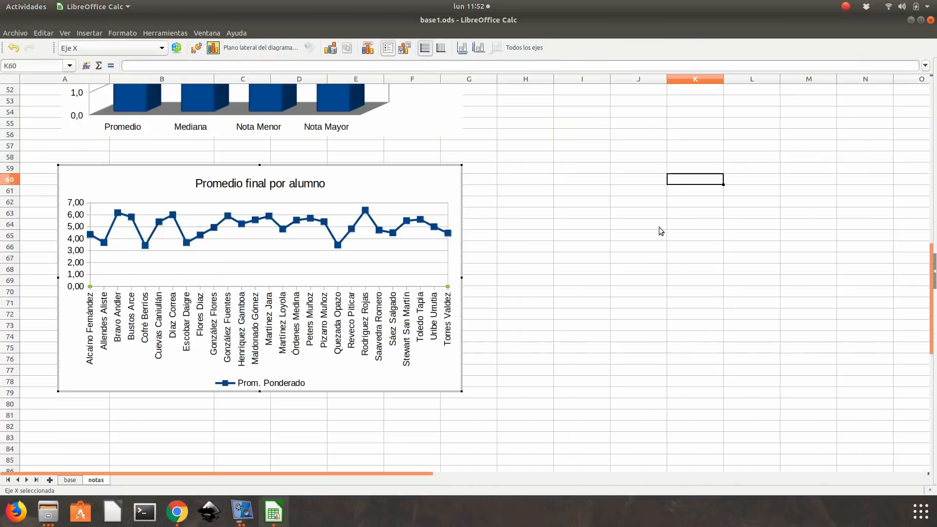
right_click(118, 213)
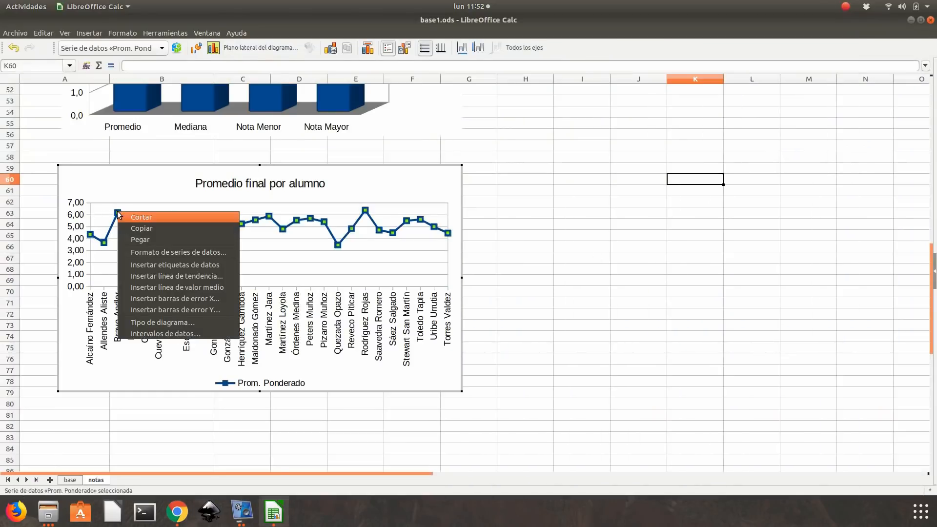
click(192, 265)
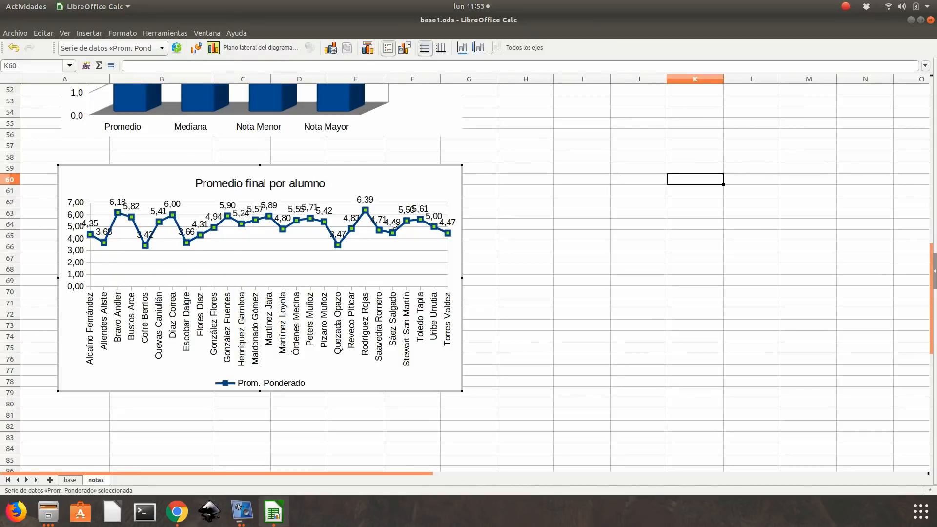
click(541, 231)
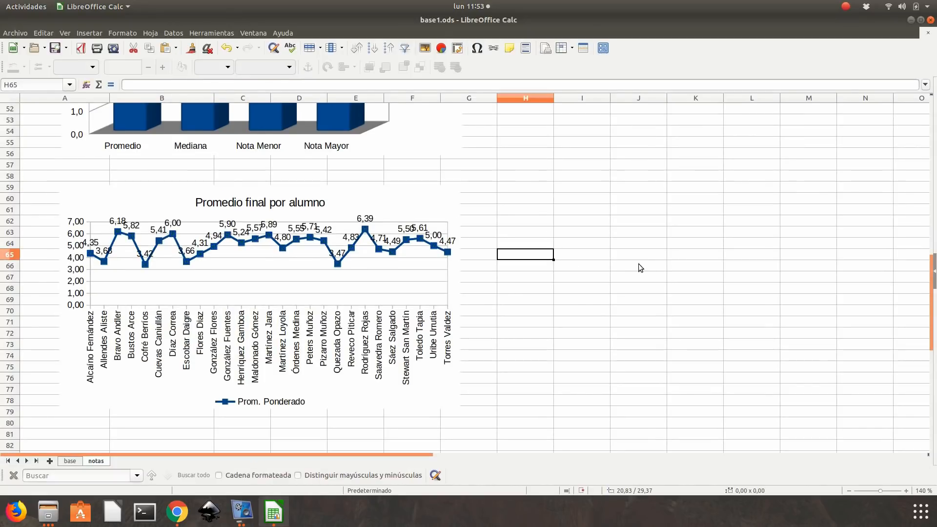
- Enlarge the Promedio final por alumno chart to about 23.85 × 13.47 cm and deselect it
click(454, 300)
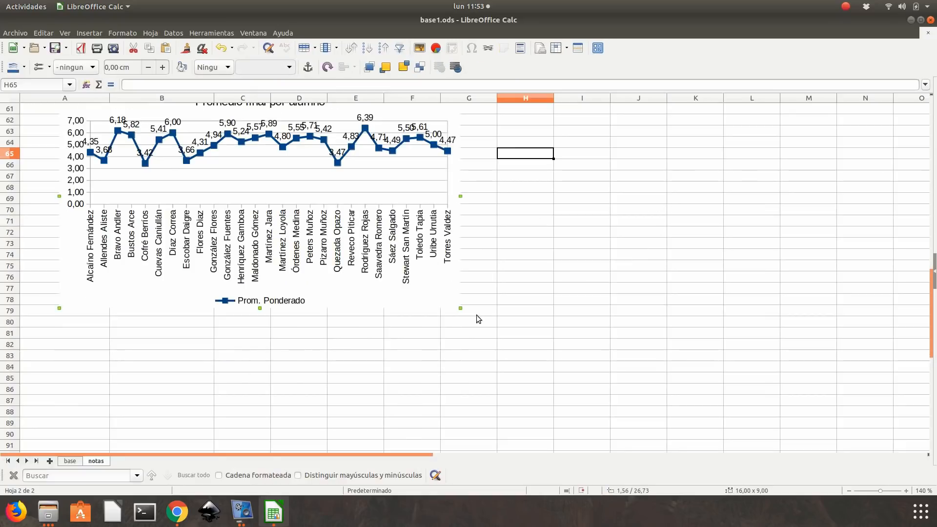
drag(457, 305, 629, 417)
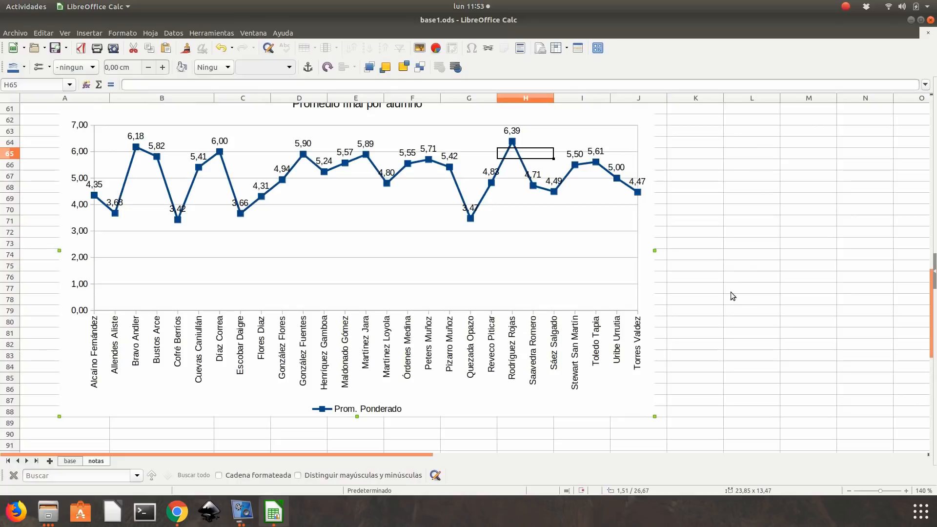
click(750, 283)
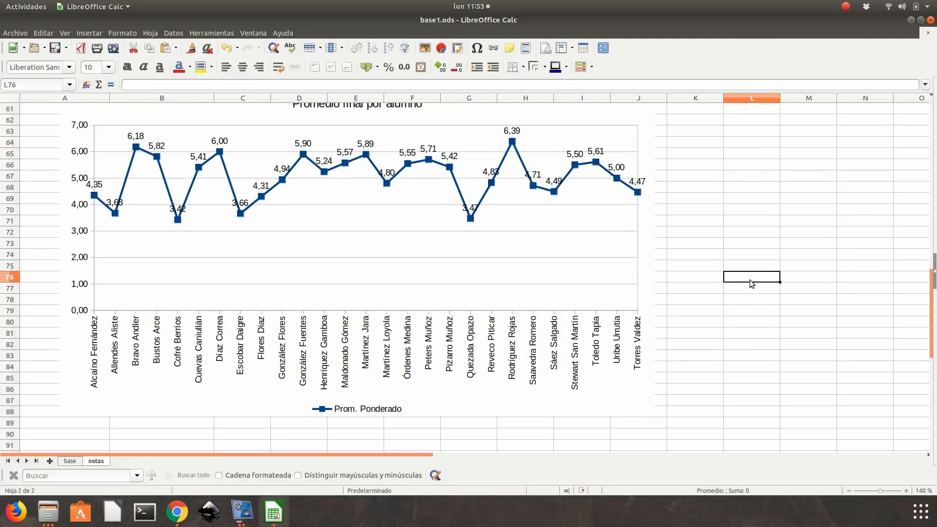
scroll(610, 282, up, 2)
scroll(609, 281, down, 2)
drag(933, 304, 933, 299)
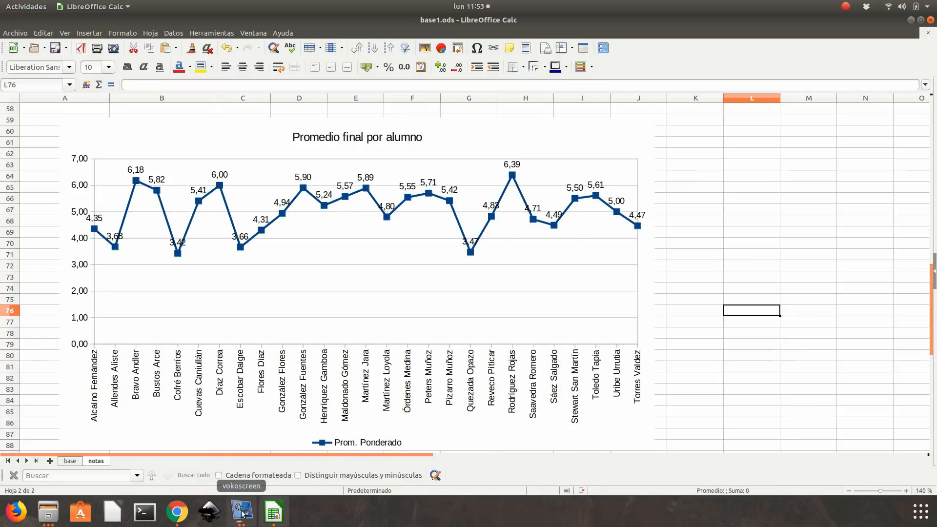
- Review both model charts in e1.pdf in Chrome, then return to LibreOffice Calc to check the Síntesis de resultados chart and its data
click(176, 512)
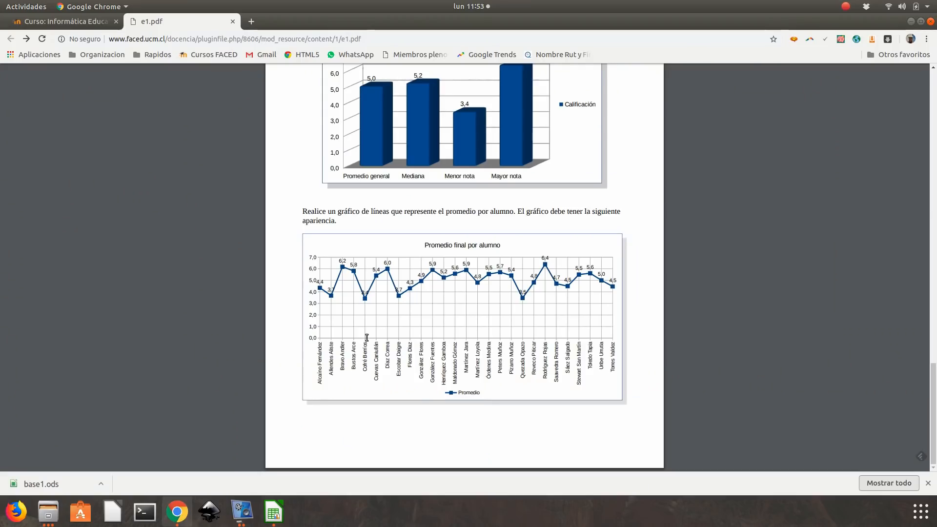
scroll(411, 333, up, 2)
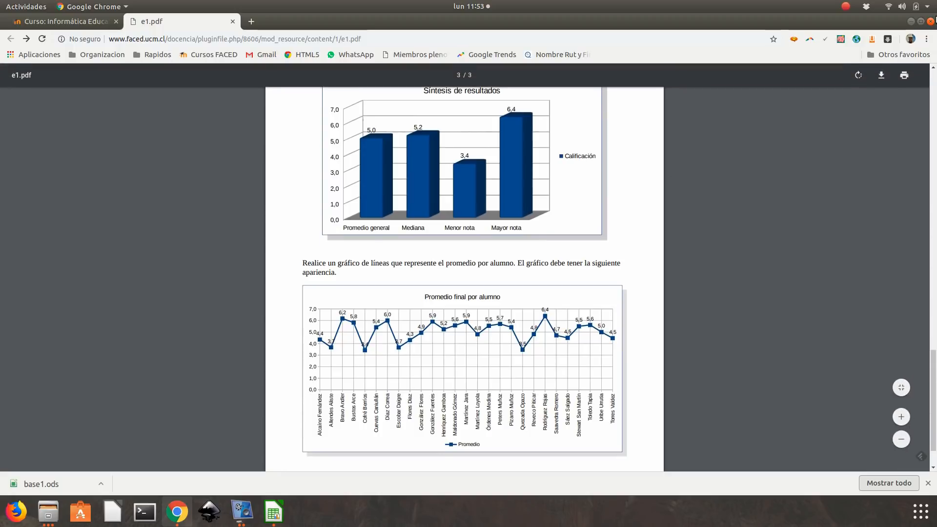
click(911, 22)
scroll(306, 367, up, 6)
scroll(306, 367, up, 8)
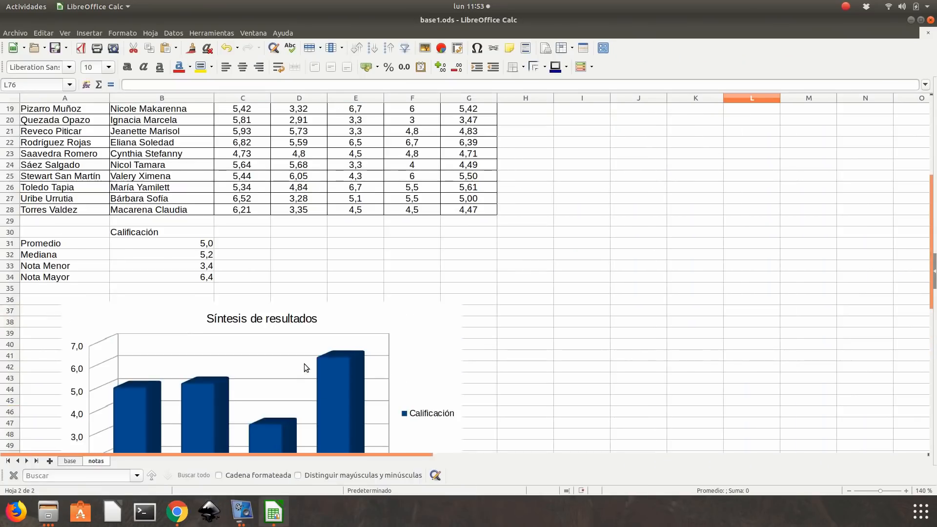